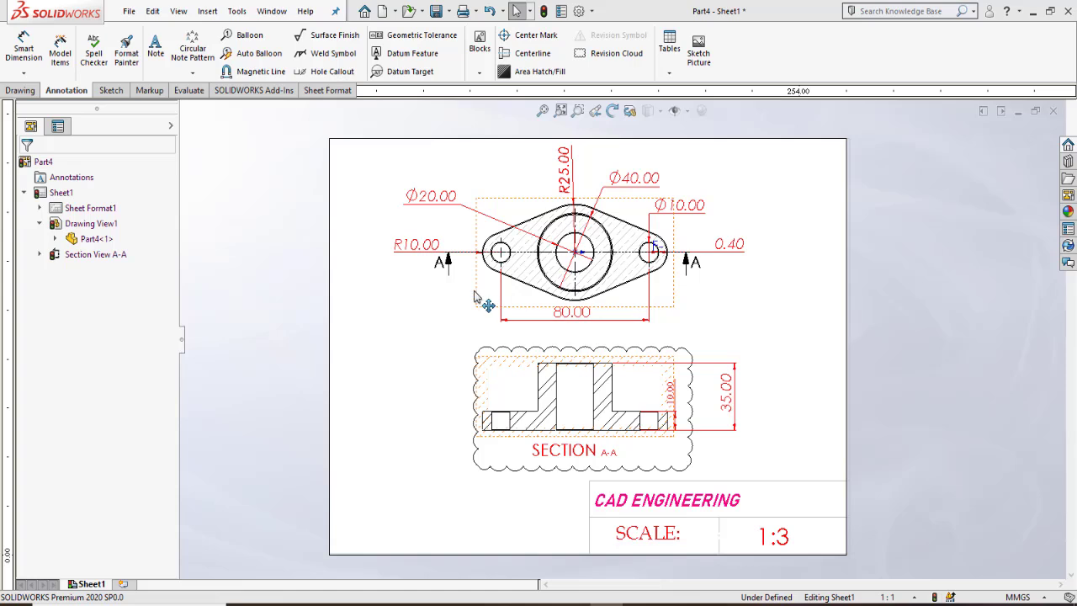
# Examine the flange's top view and its hole diameters, radii and centre distance in the drawing.
pyautogui.scroll(-1, 530, 294)
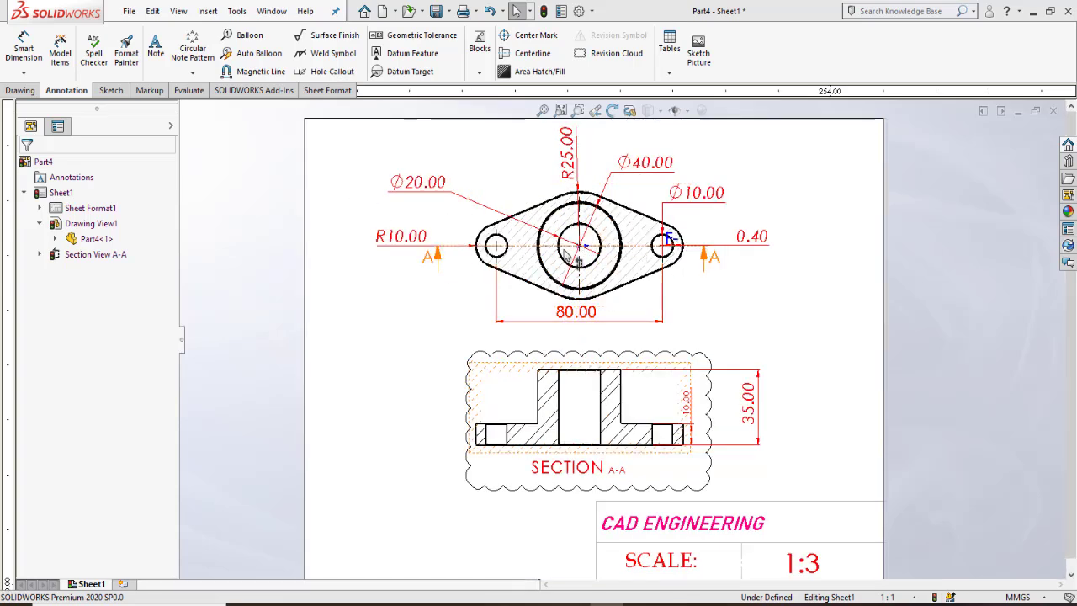
pyautogui.scroll(2, 601, 294)
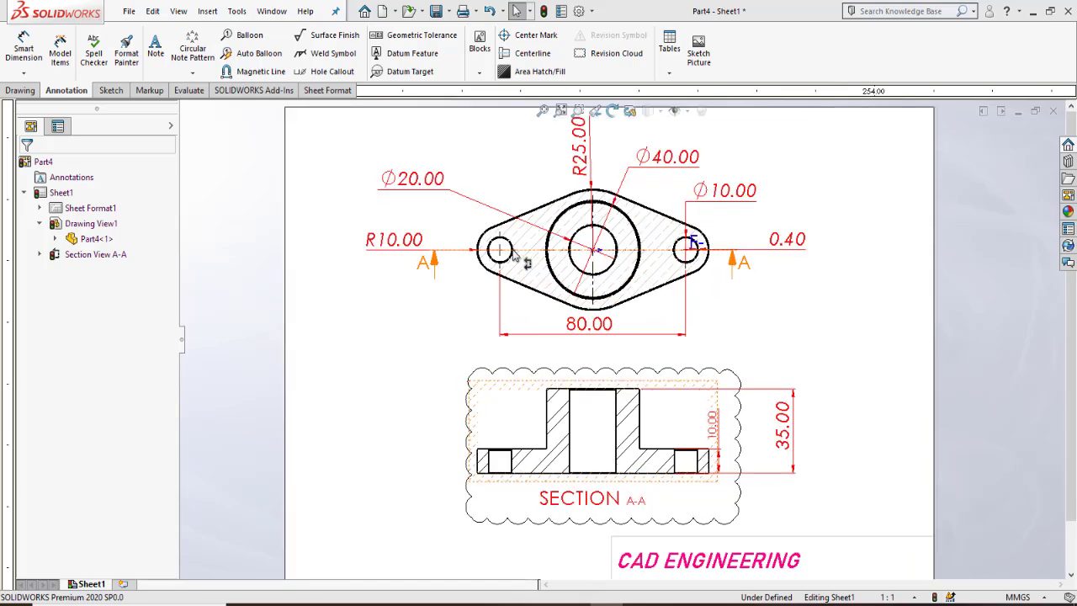
pyautogui.scroll(-1, 600, 299)
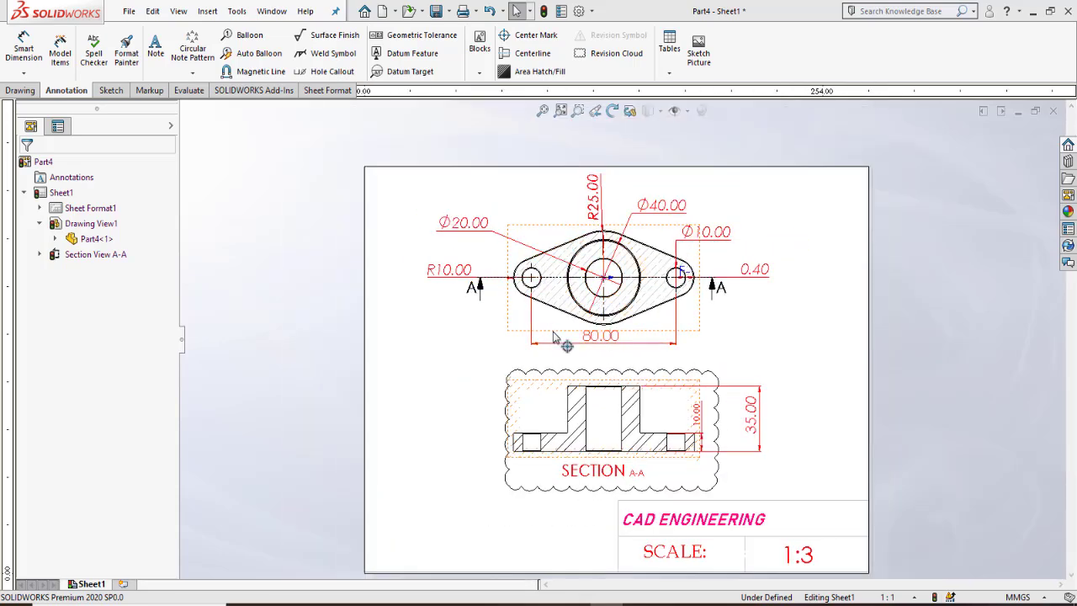
pyautogui.scroll(-1, 656, 500)
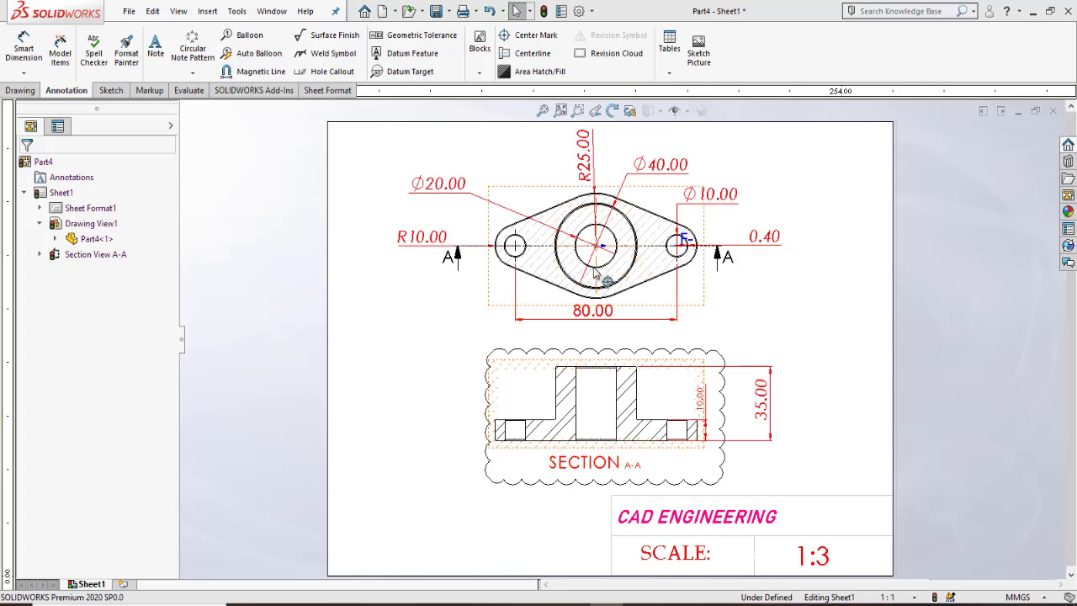
pyautogui.scroll(-1, 593, 274)
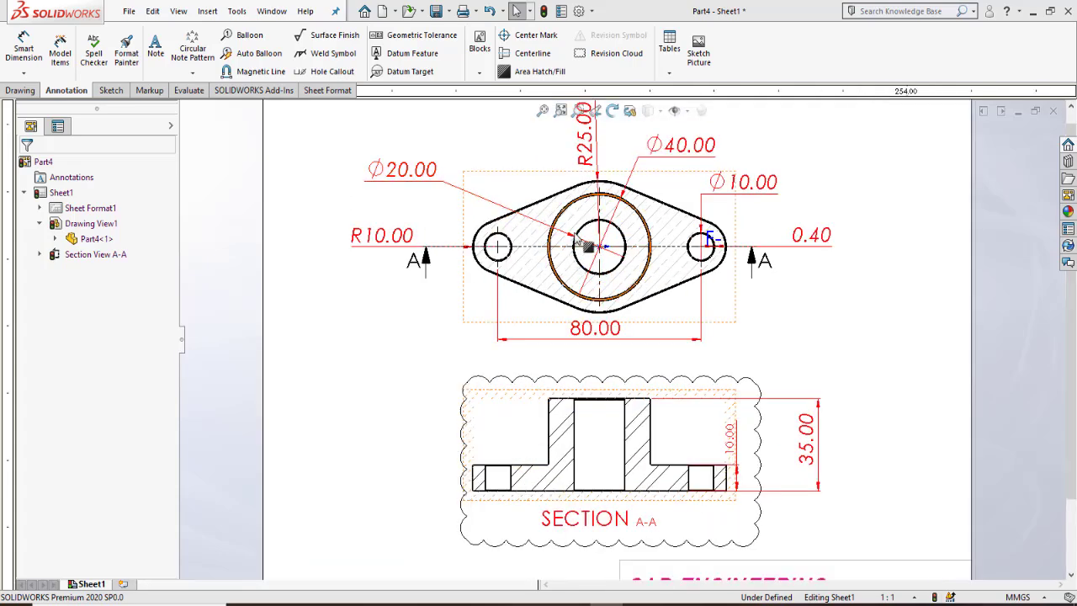
pyautogui.scroll(-1, 587, 237)
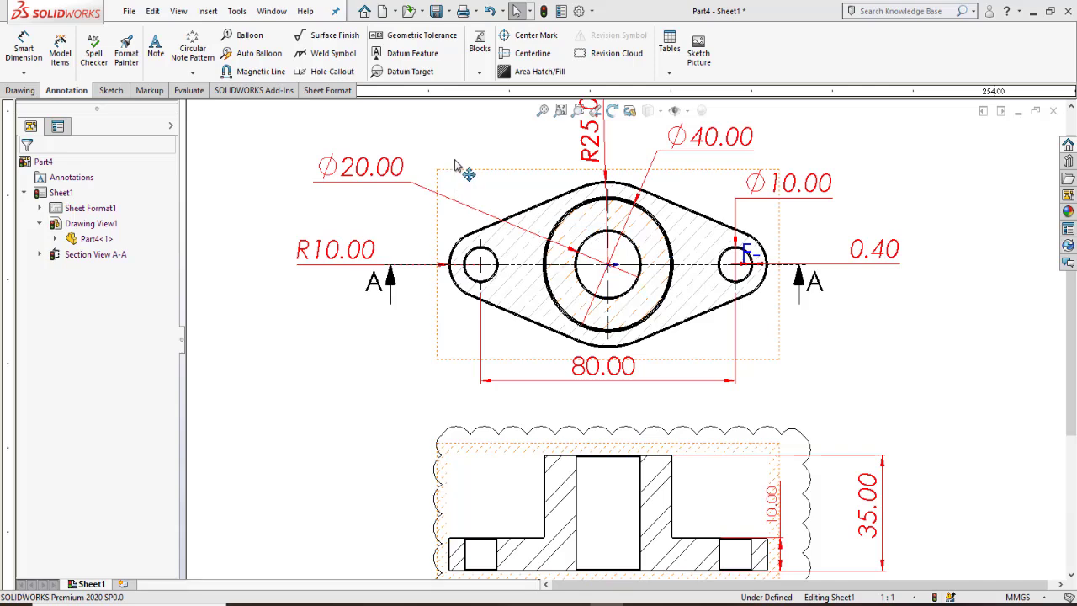
pyautogui.scroll(2, 680, 169)
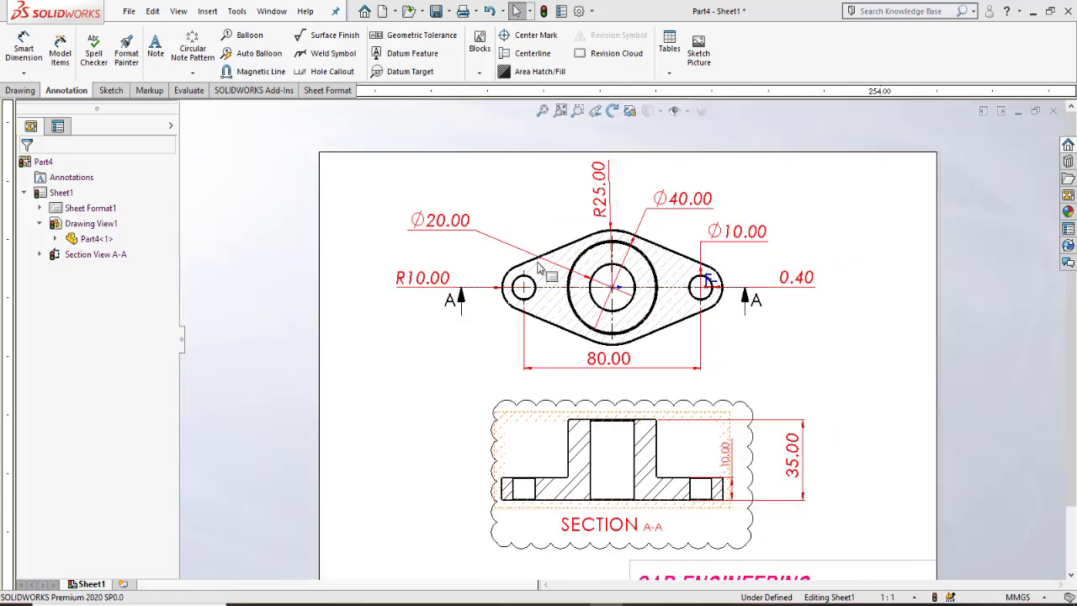
pyautogui.scroll(-2, 631, 241)
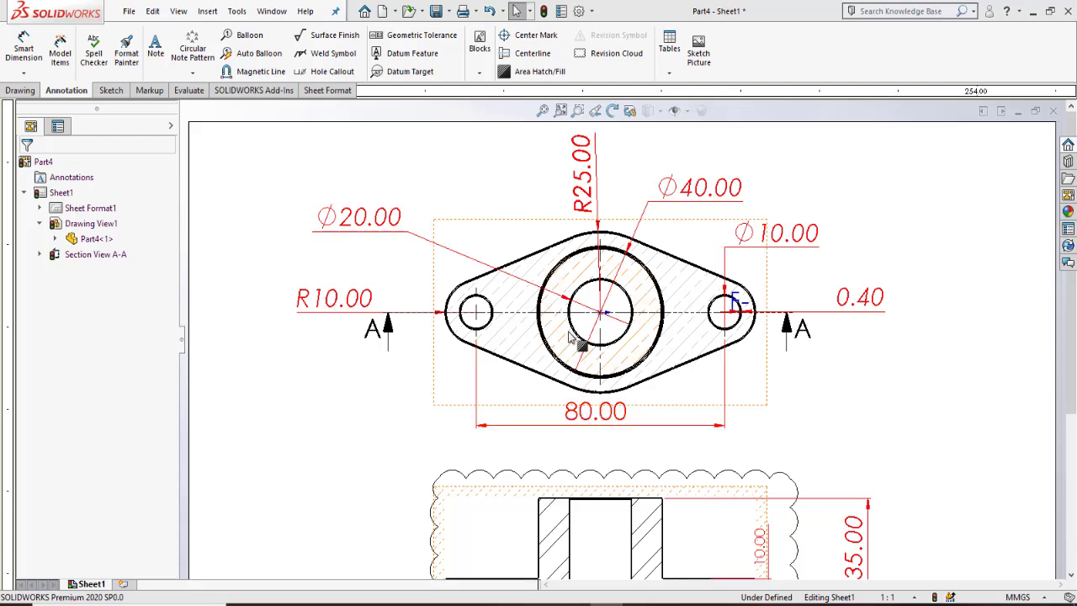
pyautogui.scroll(-4, 586, 329)
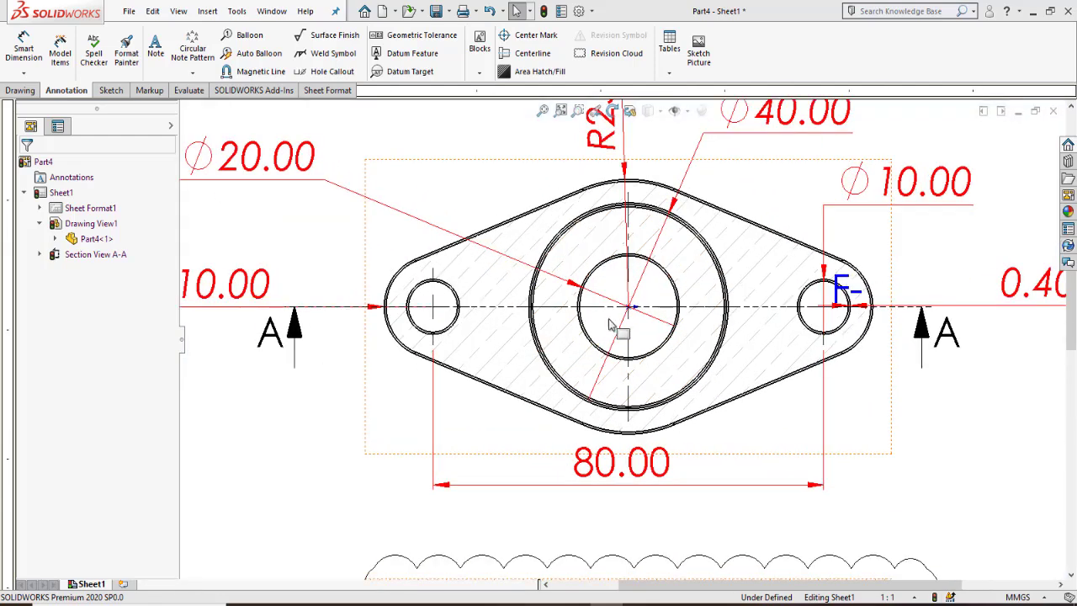
pyautogui.scroll(3, 624, 340)
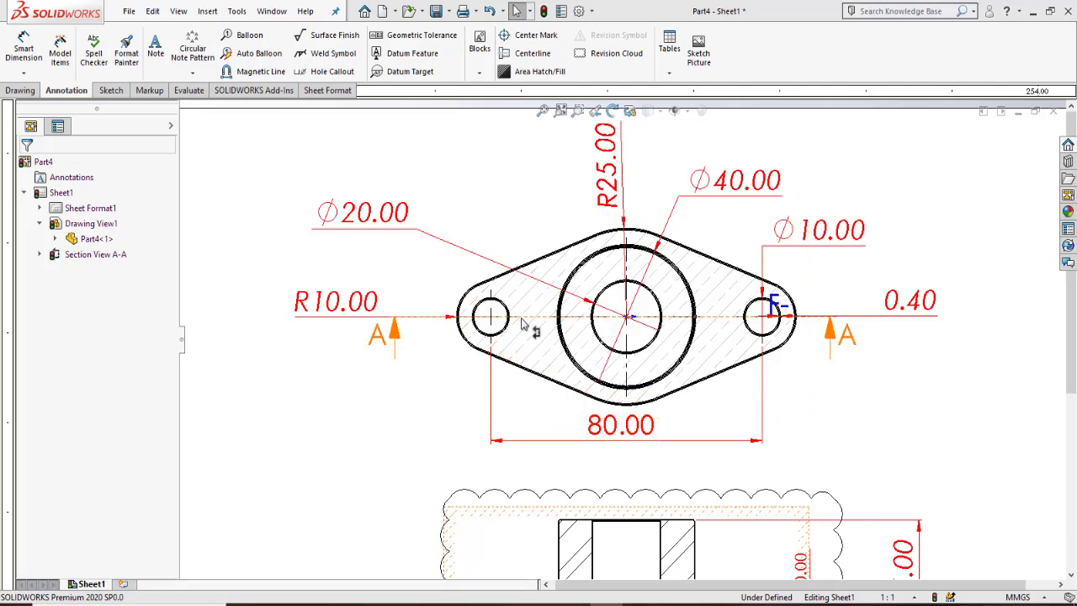
pyautogui.scroll(-4, 774, 318)
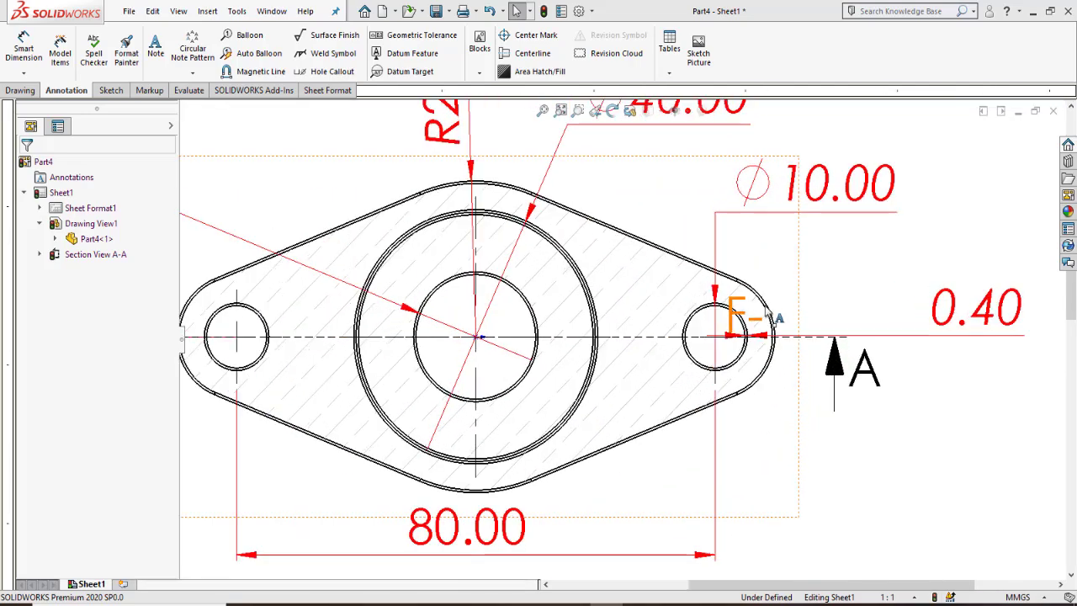
pyautogui.scroll(2, 829, 347)
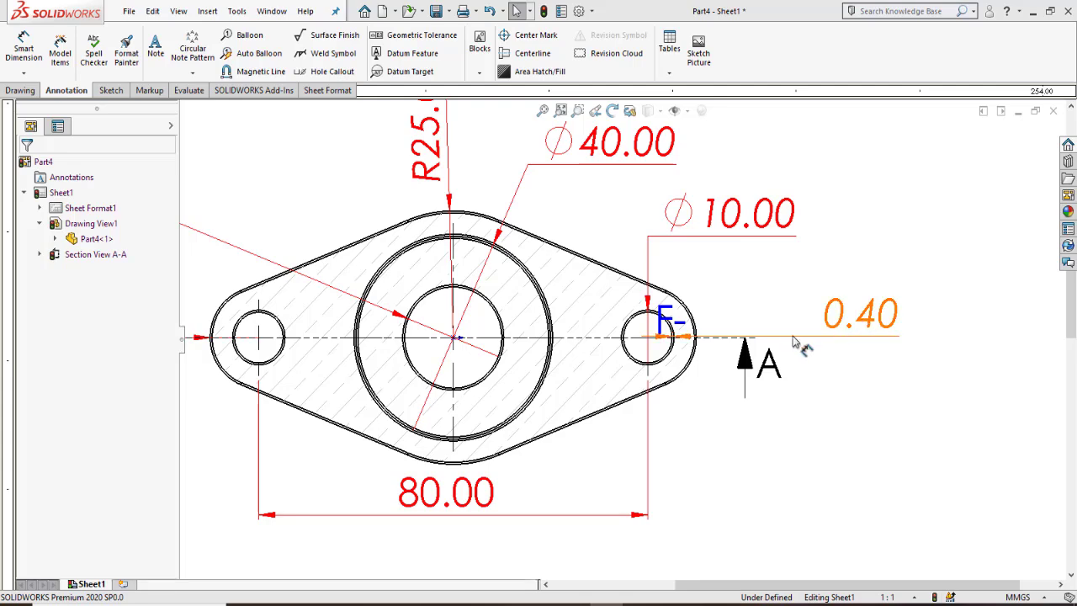
pyautogui.scroll(-3, 682, 359)
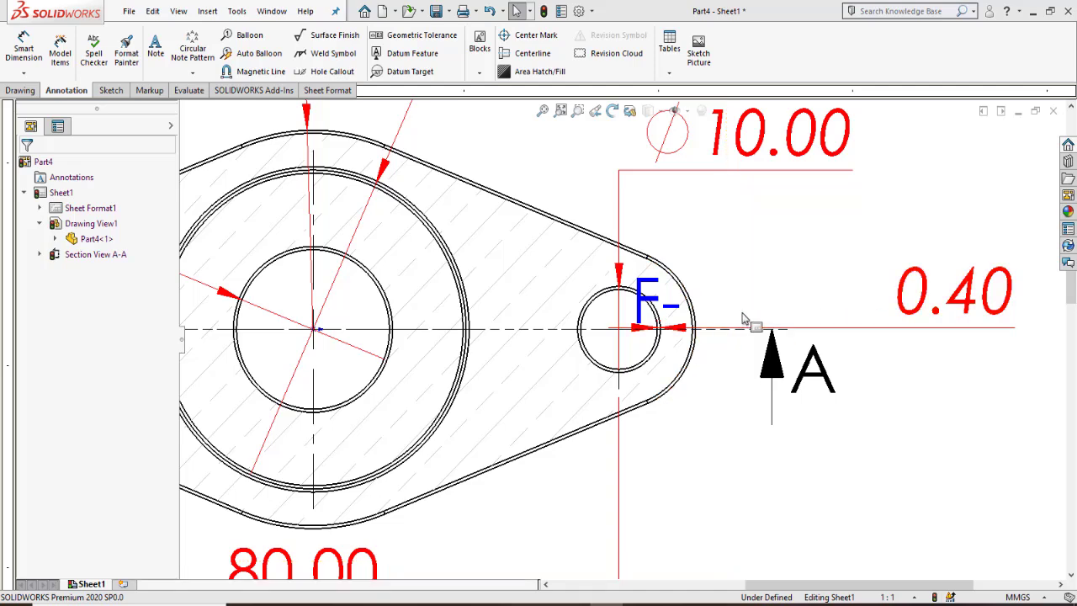
pyautogui.scroll(2, 740, 319)
pyautogui.scroll(5, 673, 308)
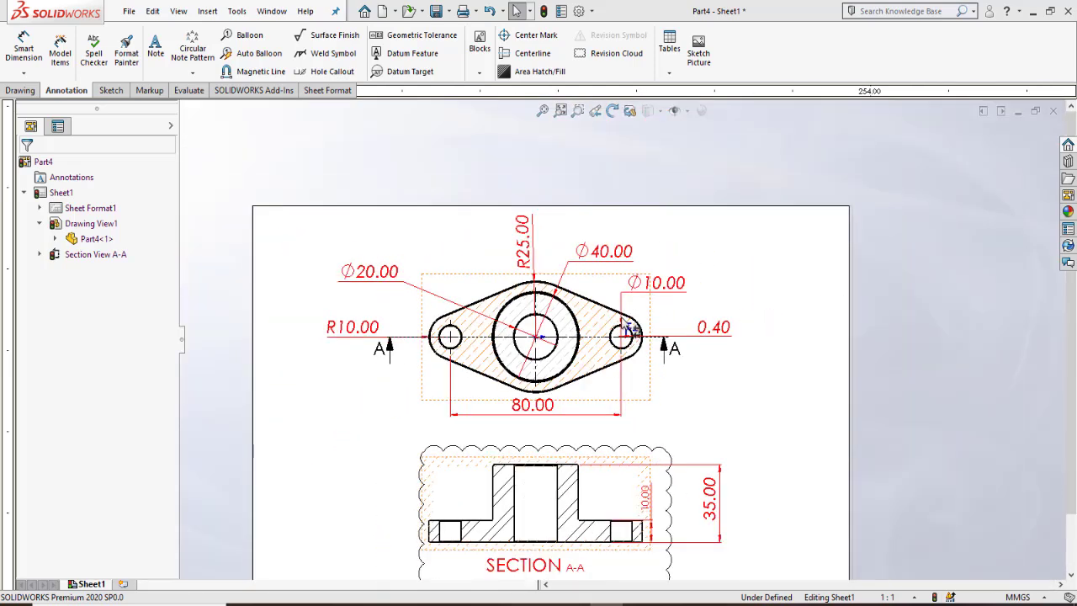
pyautogui.scroll(-2, 580, 447)
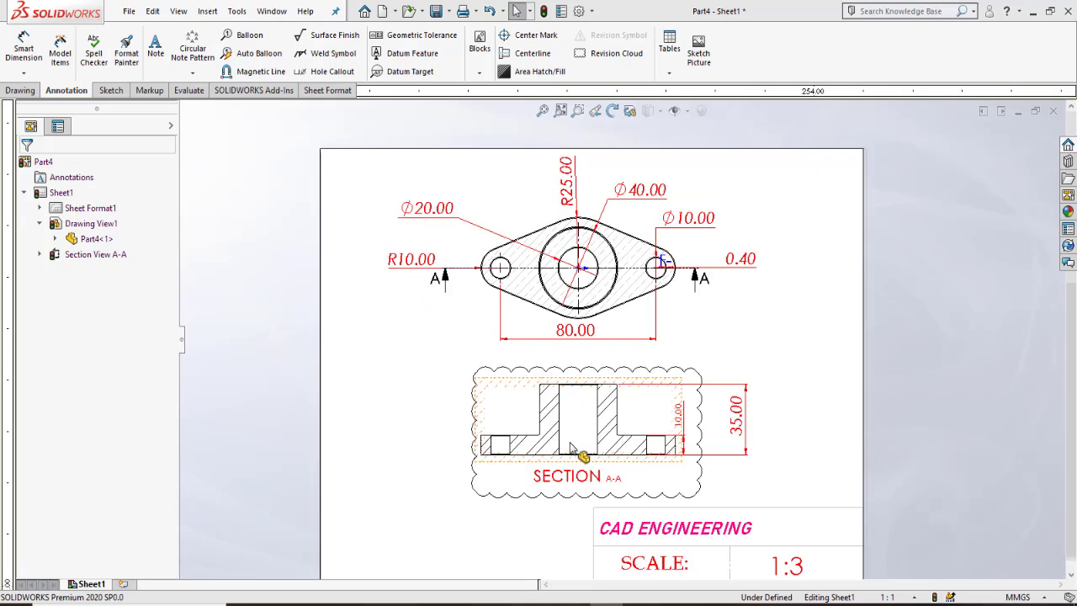
# Examine section view A-A and its height dimensions, then compare it with the top view on the sheet.
pyautogui.scroll(-2, 607, 439)
pyautogui.scroll(2, 609, 440)
pyautogui.scroll(-1, 620, 445)
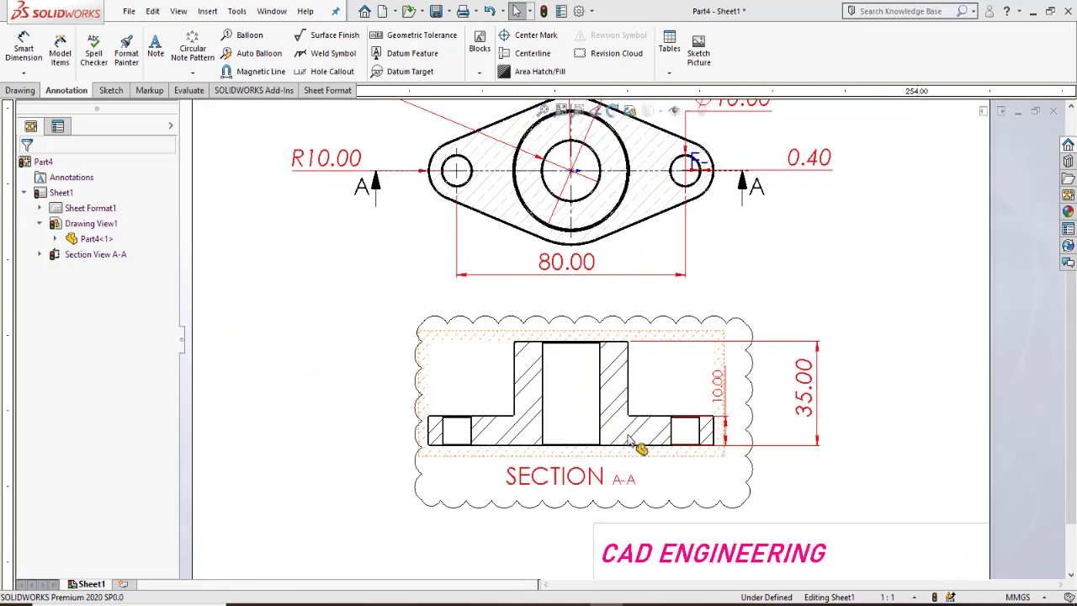
pyautogui.scroll(-1, 614, 445)
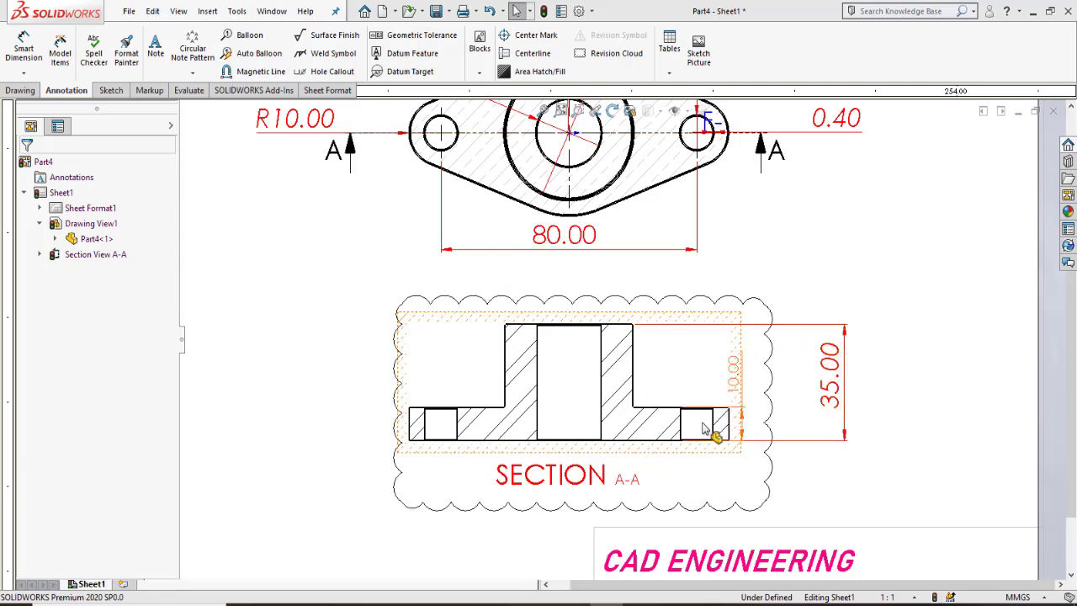
pyautogui.scroll(-3, 716, 435)
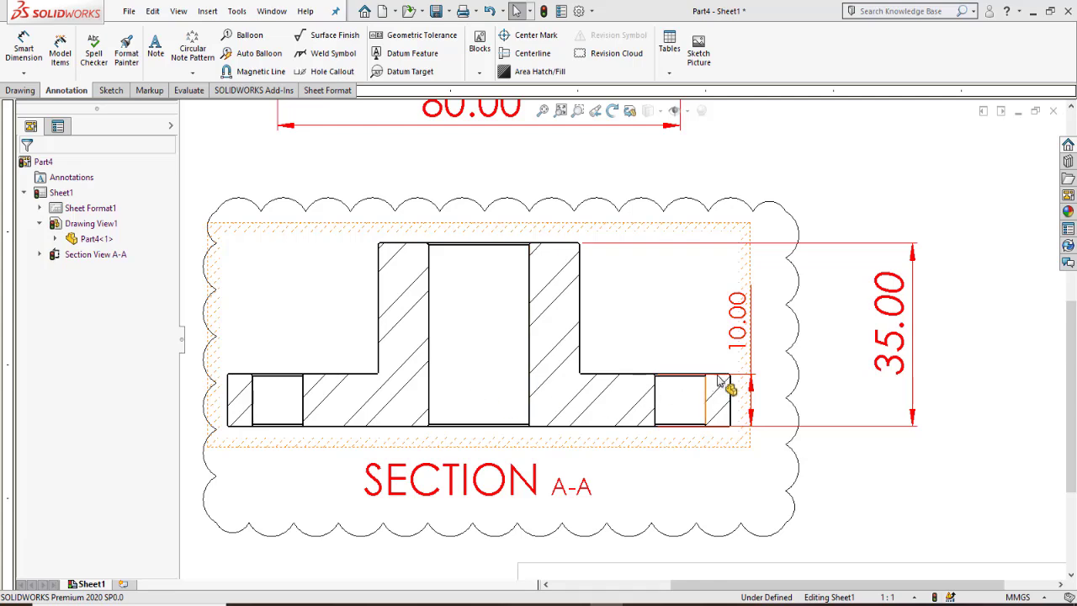
pyautogui.scroll(2, 734, 383)
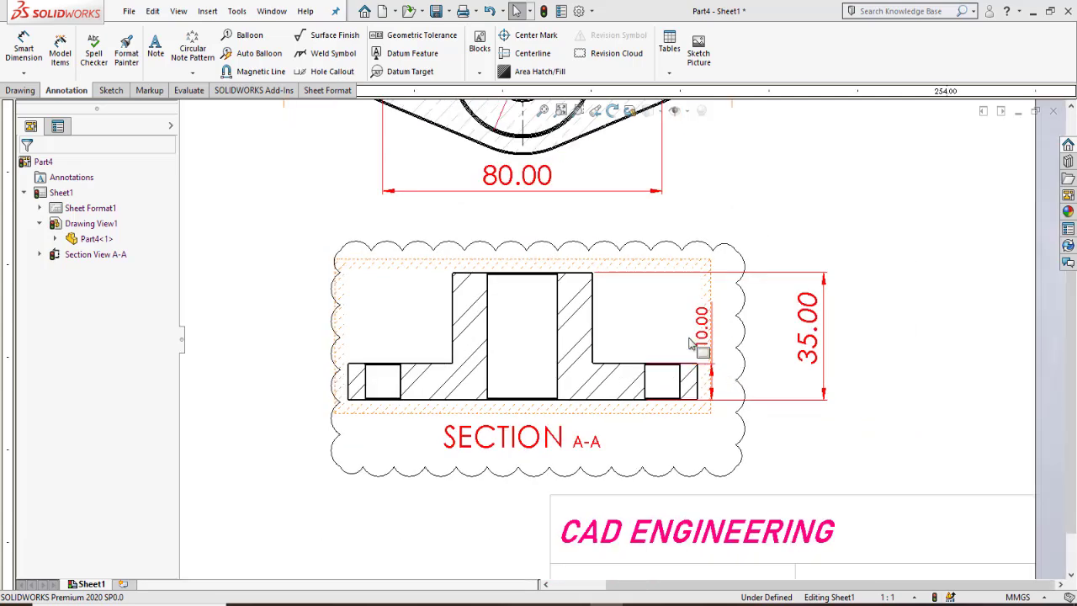
pyautogui.scroll(4, 698, 350)
pyautogui.scroll(-1, 682, 215)
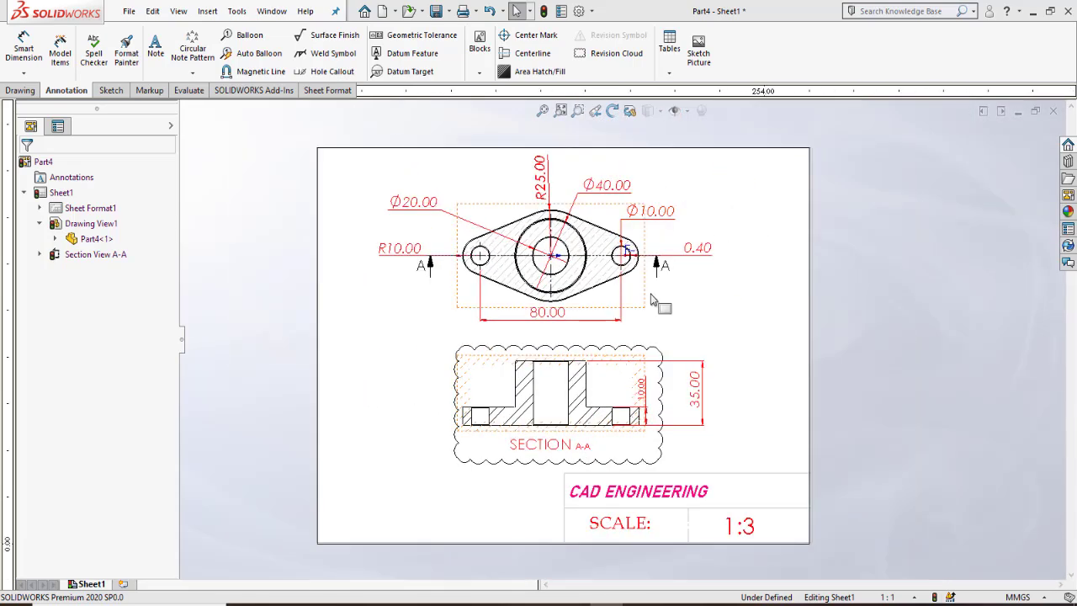
pyautogui.scroll(-2, 649, 304)
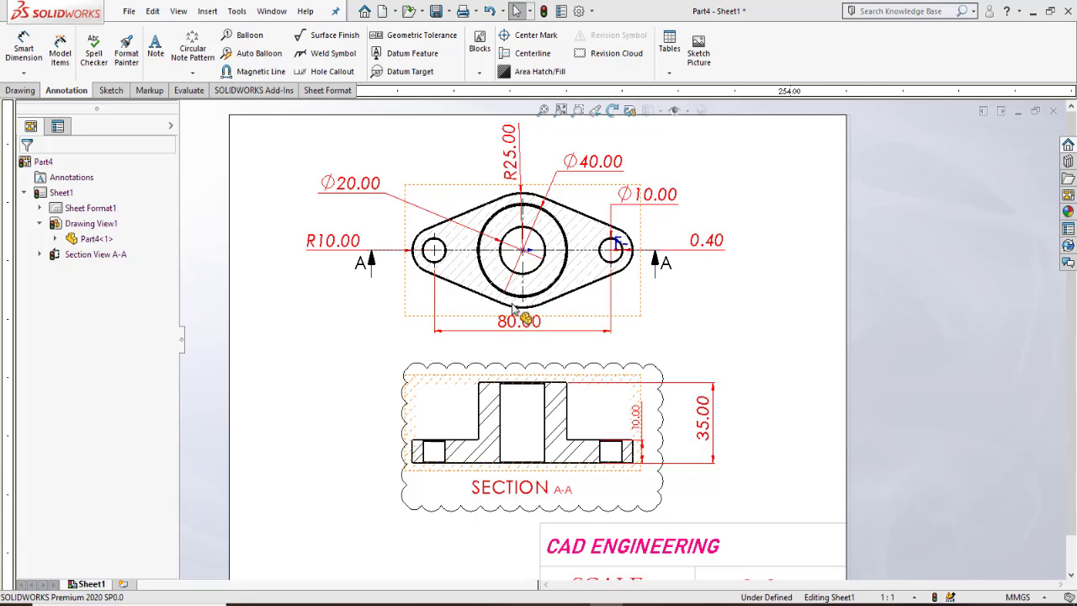
pyautogui.scroll(2, 516, 231)
pyautogui.scroll(-2, 547, 269)
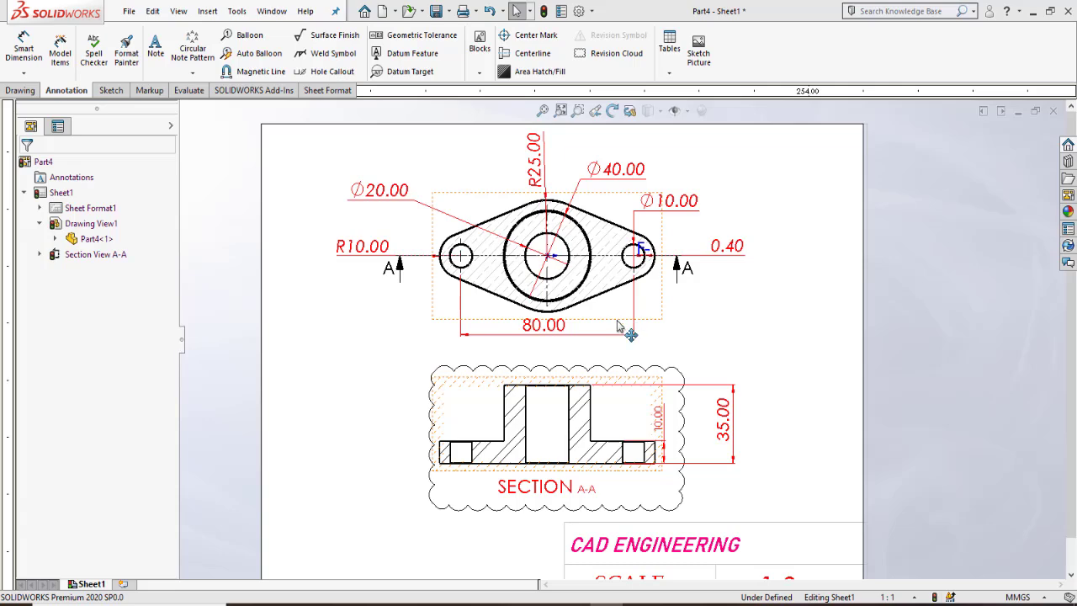
pyautogui.scroll(-2, 618, 327)
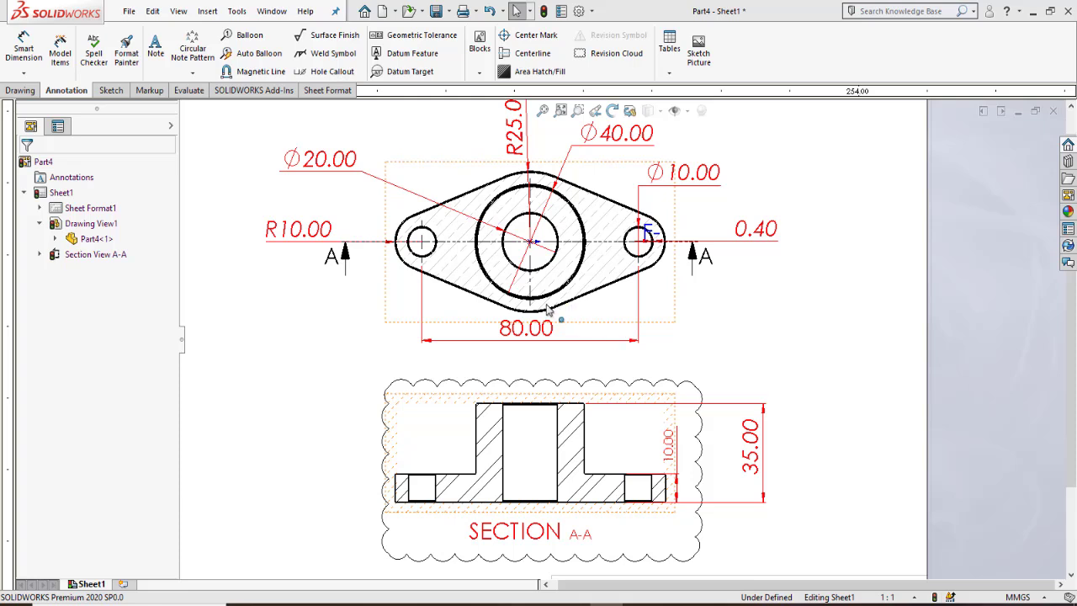
# Create a new part from the MBD template "part 0051mm to 0250mm" and set its scene to Plain White.
pyautogui.click(365, 11)
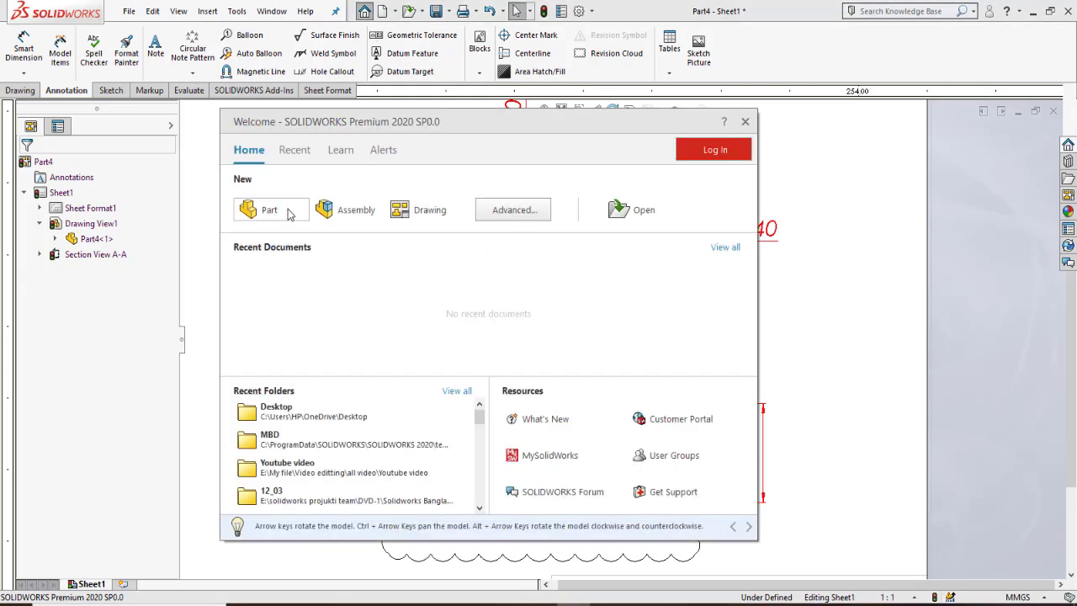
pyautogui.click(513, 209)
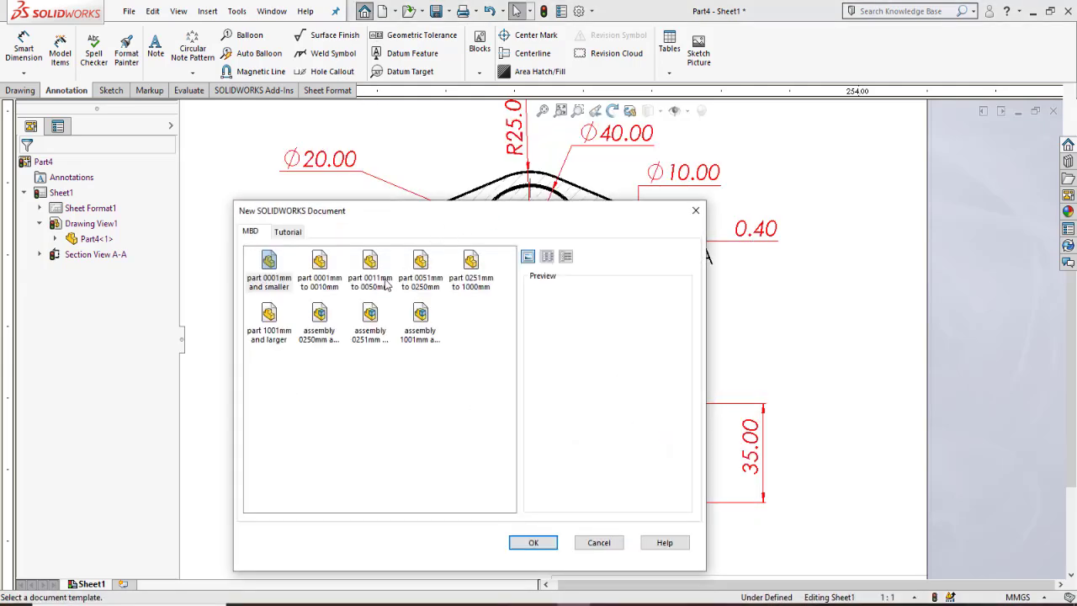
pyautogui.click(418, 282)
pyautogui.click(527, 545)
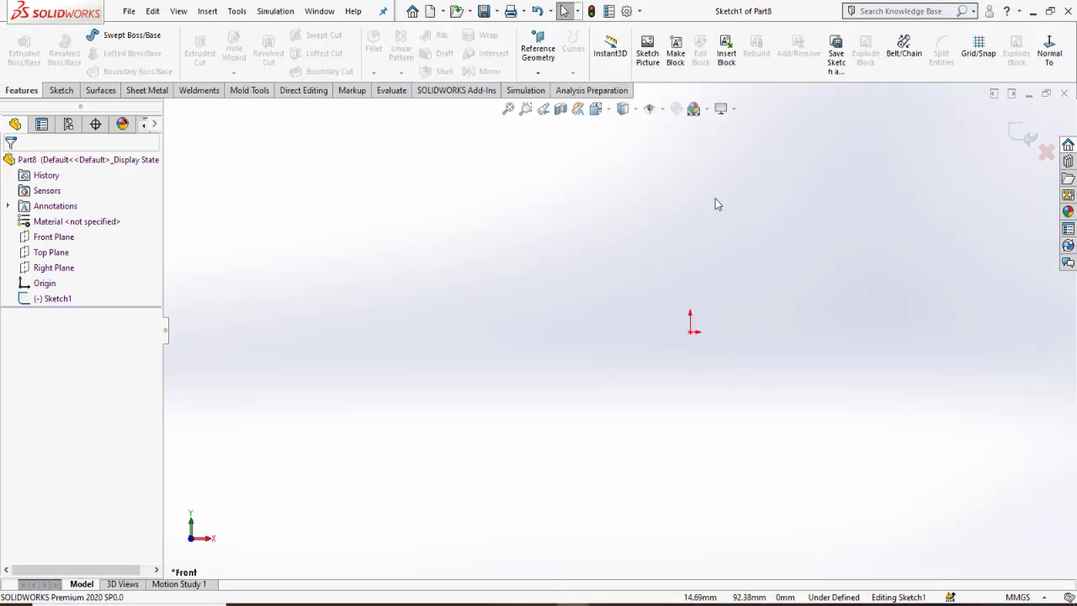
pyautogui.moveTo(691, 108)
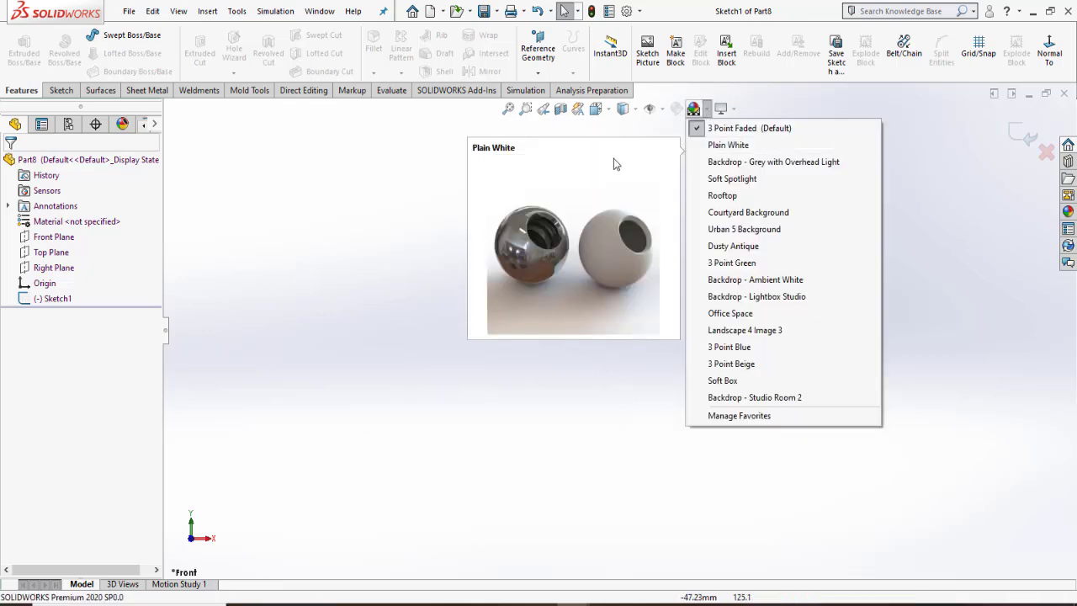
pyautogui.click(727, 146)
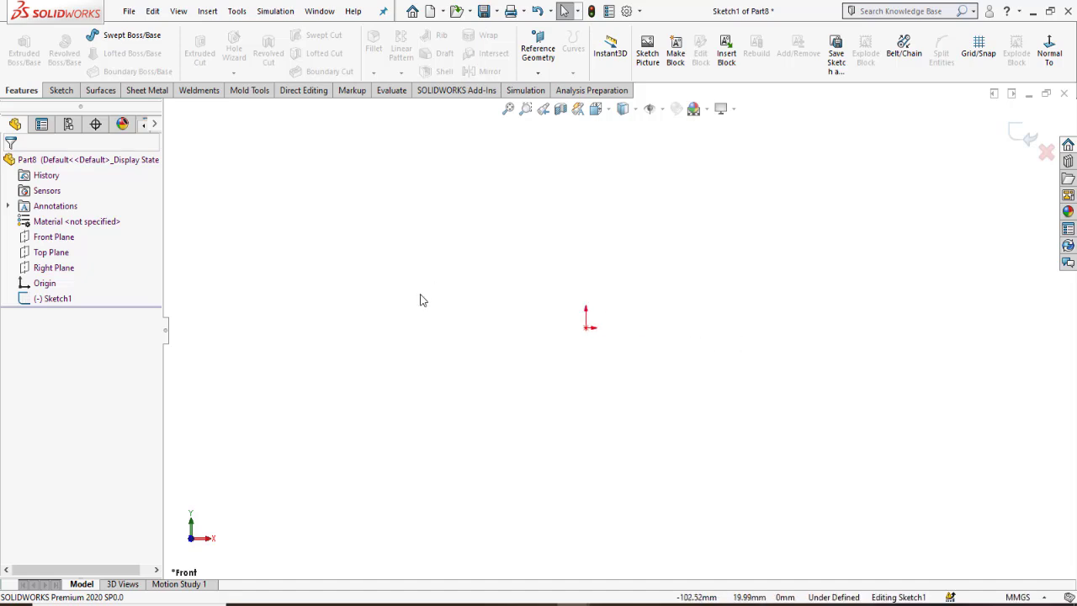
# Exit the empty front sketch and start a new sketch on the Top Plane.
pyautogui.click(63, 90)
pyautogui.click(21, 44)
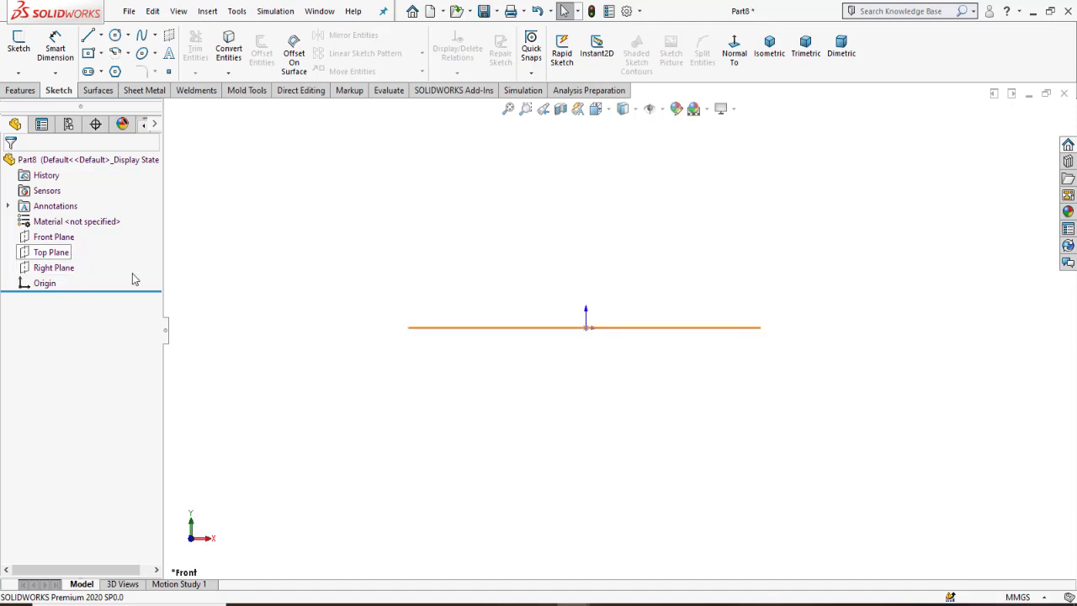
pyautogui.moveTo(572, 601)
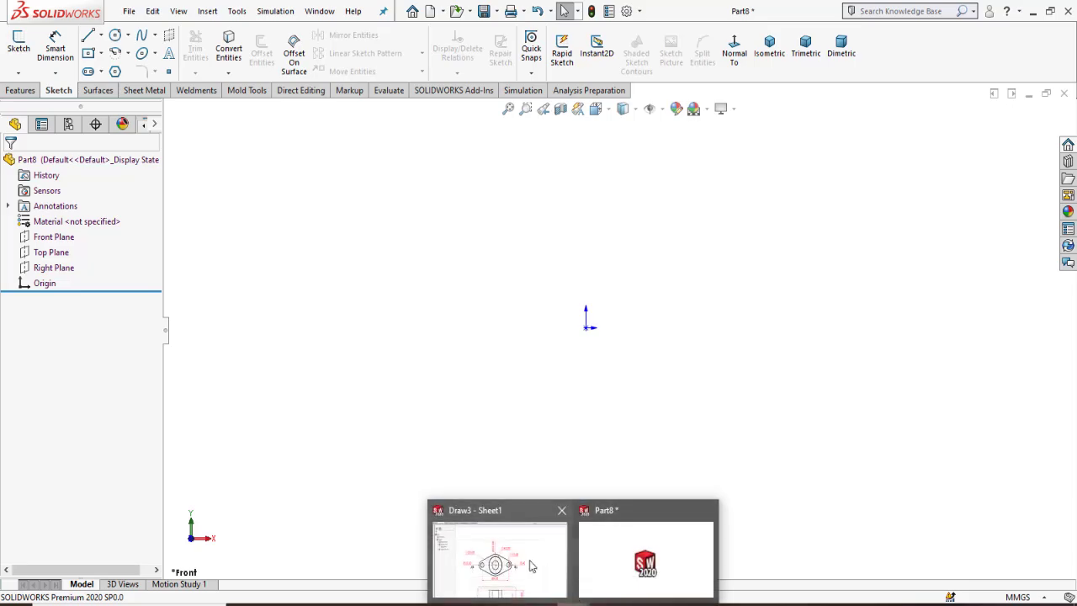
pyautogui.moveTo(521, 562)
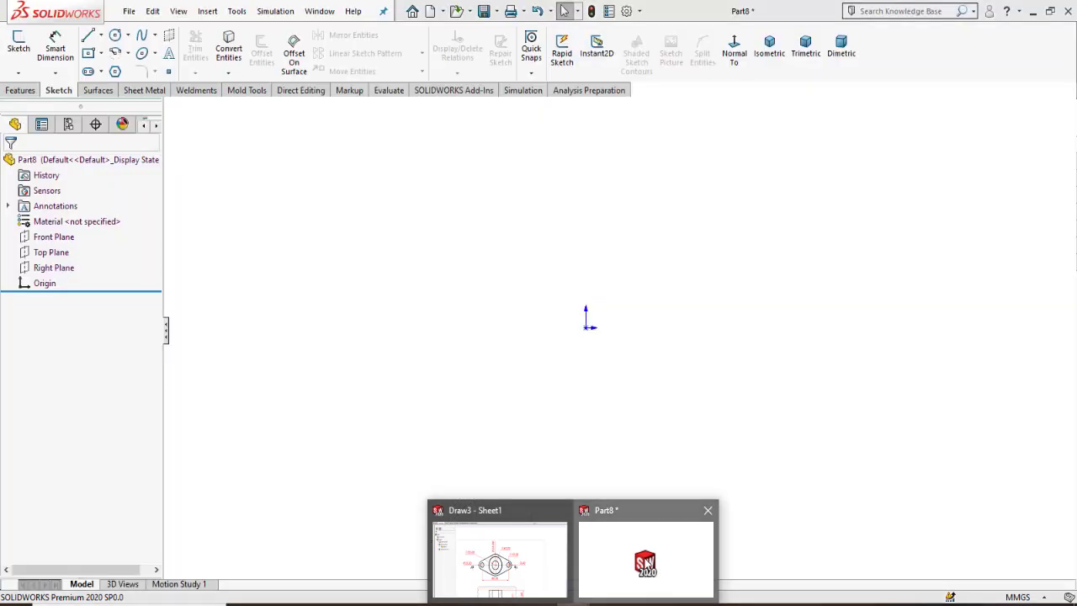
pyautogui.click(645, 560)
pyautogui.click(52, 254)
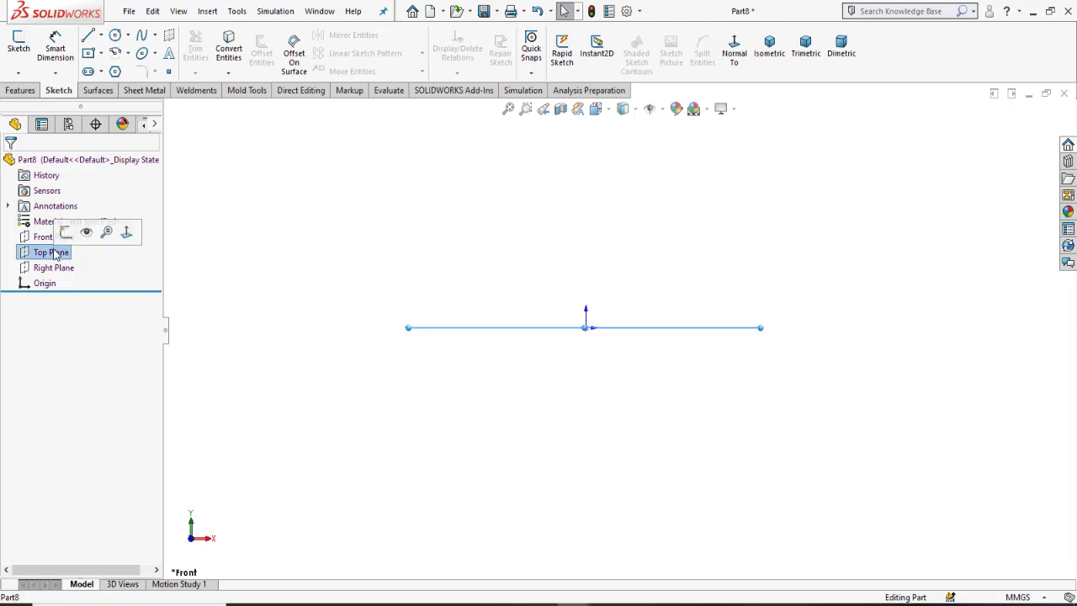
pyautogui.click(66, 230)
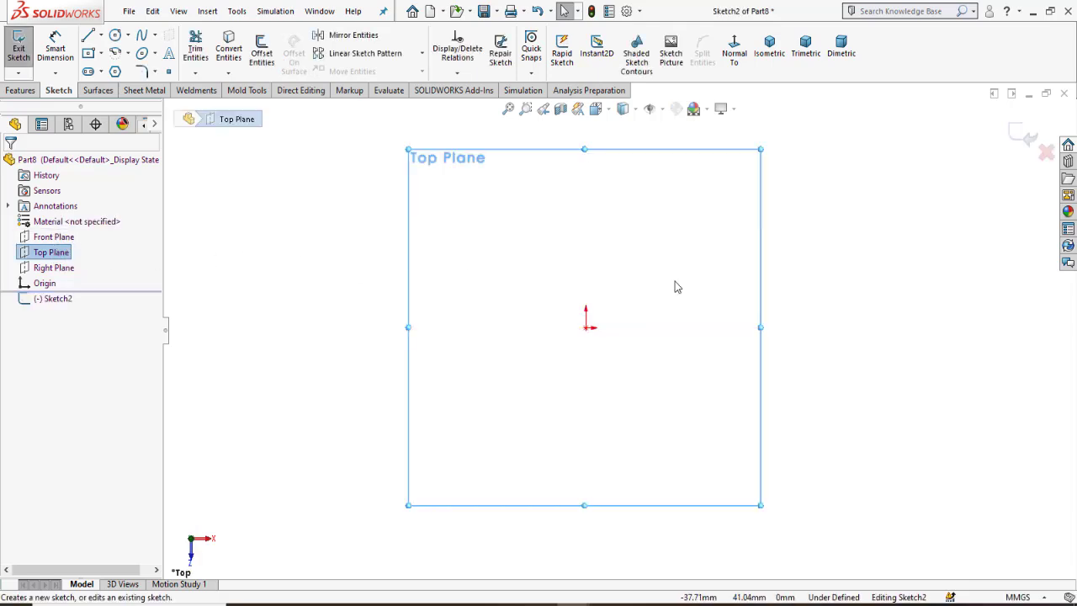
# Sketch a circle centred on the origin with a radius of about 82.57 mm.
pyautogui.click(115, 37)
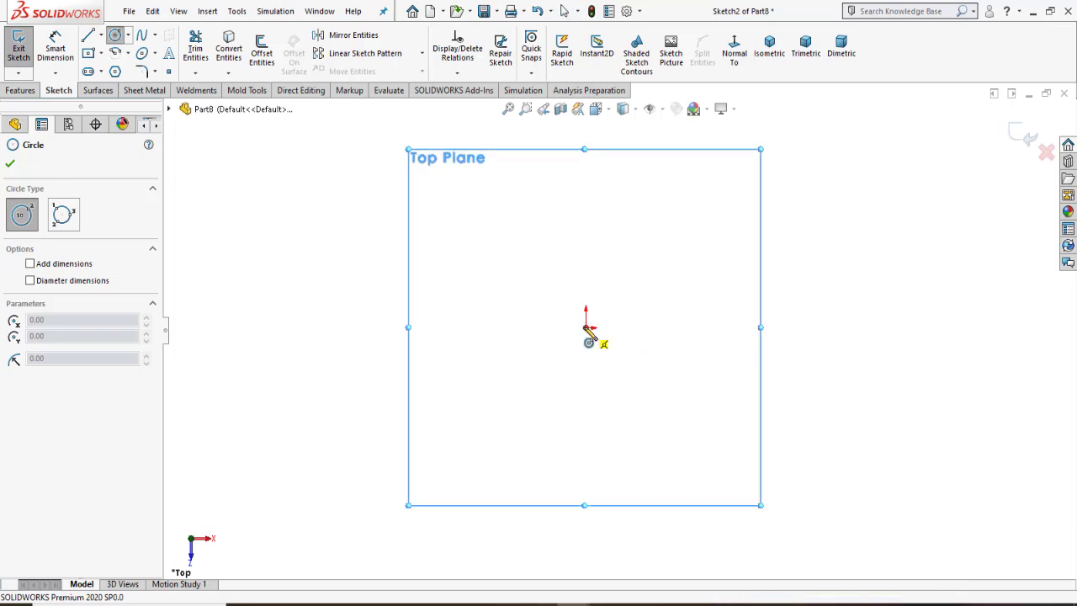
pyautogui.click(586, 331)
pyautogui.click(716, 373)
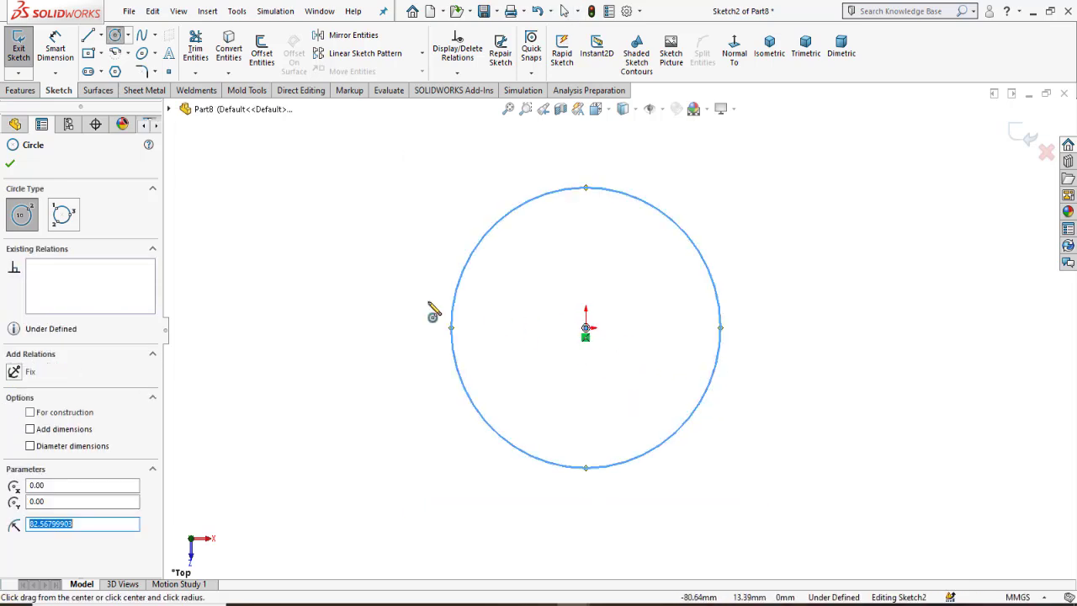
# Sketch two more circles centred on the origin with radii of about 62.03 mm and 46.88 mm.
pyautogui.click(586, 328)
pyautogui.click(665, 413)
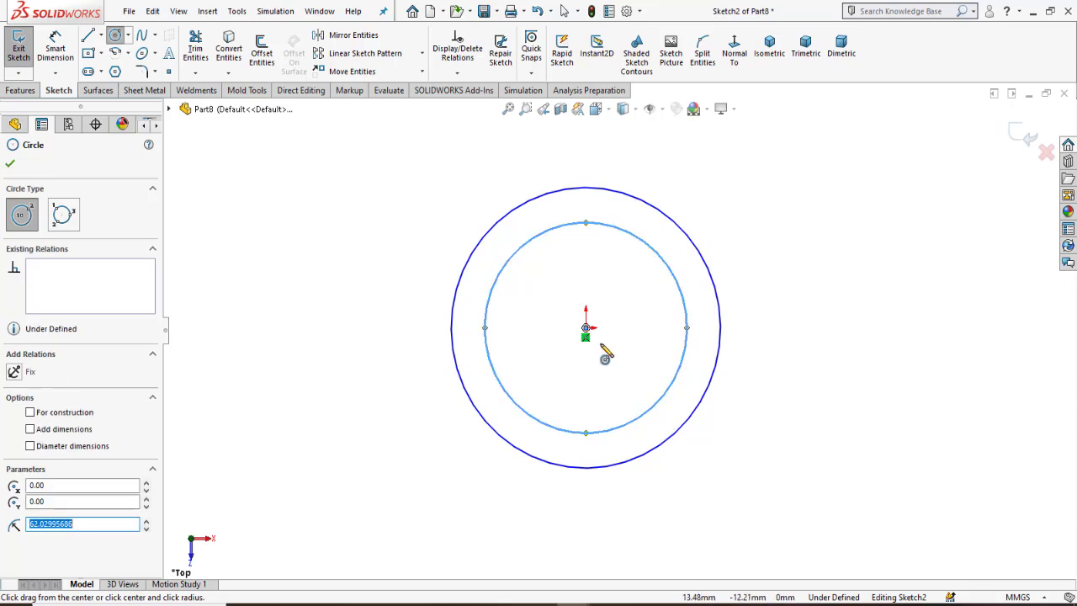
pyautogui.click(586, 329)
pyautogui.click(646, 384)
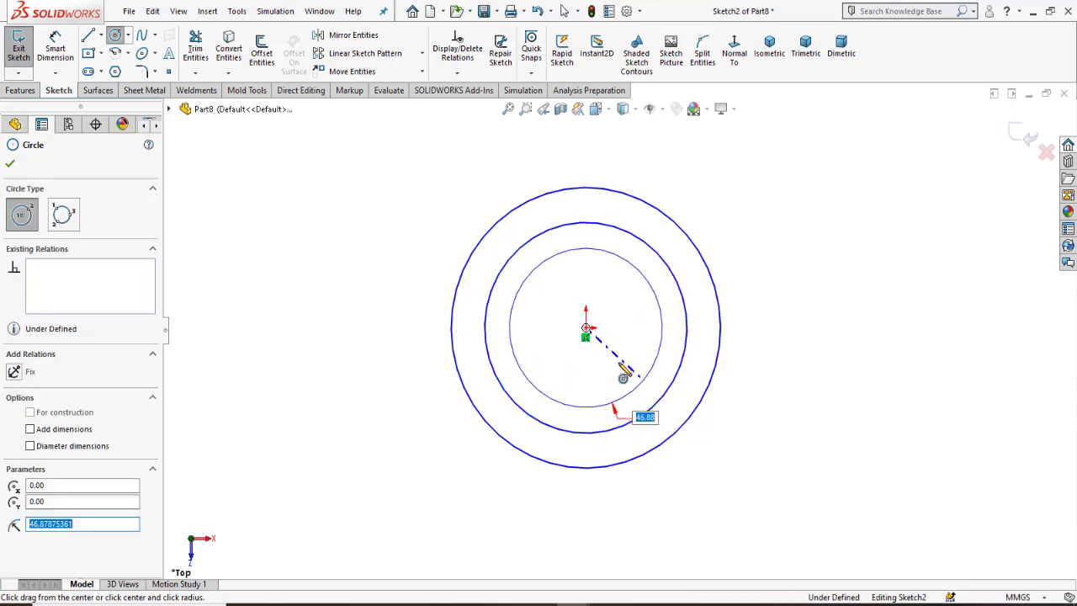
pyautogui.rightClick(421, 236)
pyautogui.click(429, 219)
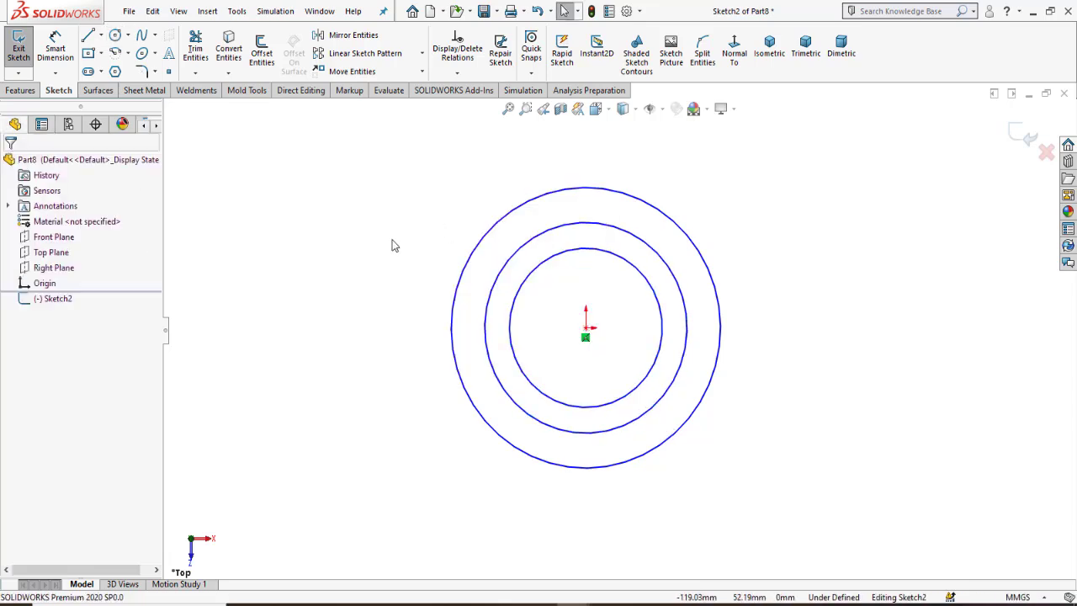
# Raise both image quality resolutions in the document properties, shaded/draft and wireframe, to the highest setting.
pyautogui.scroll(-4, 630, 317)
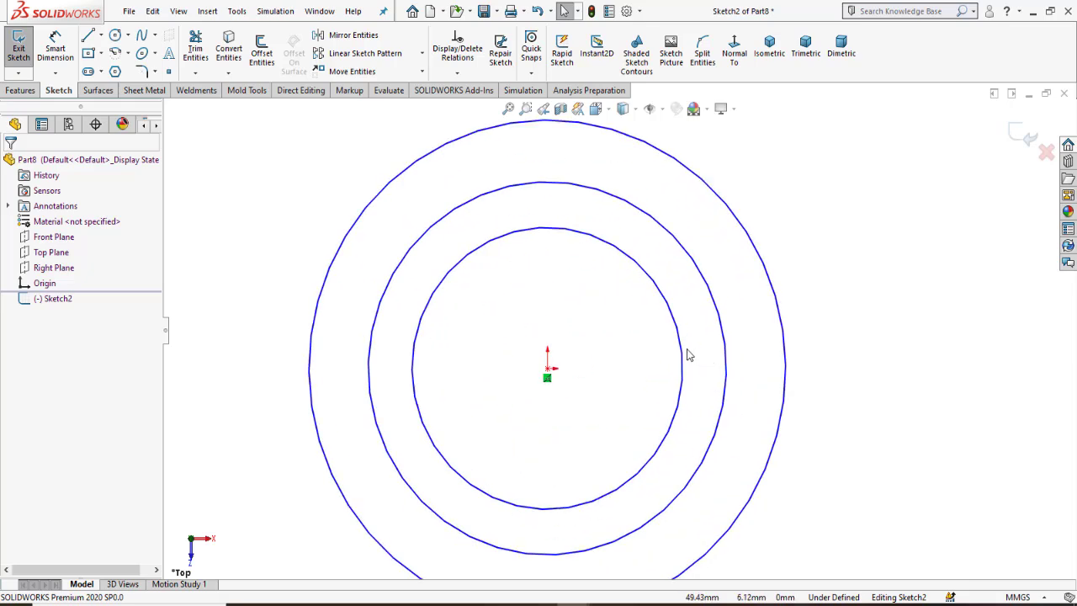
pyautogui.scroll(2, 687, 355)
pyautogui.click(639, 11)
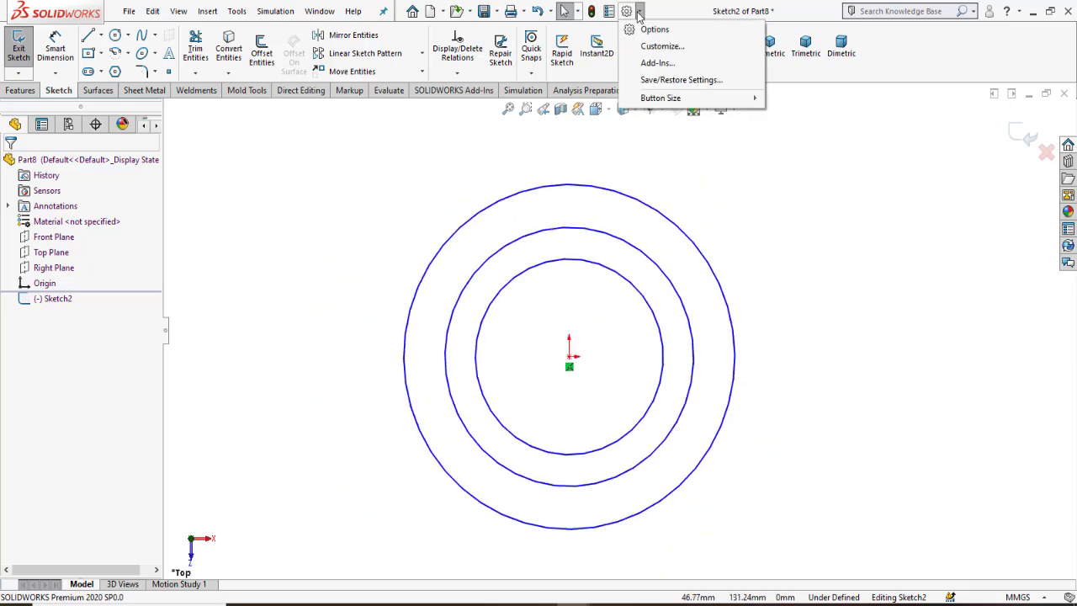
pyautogui.click(654, 30)
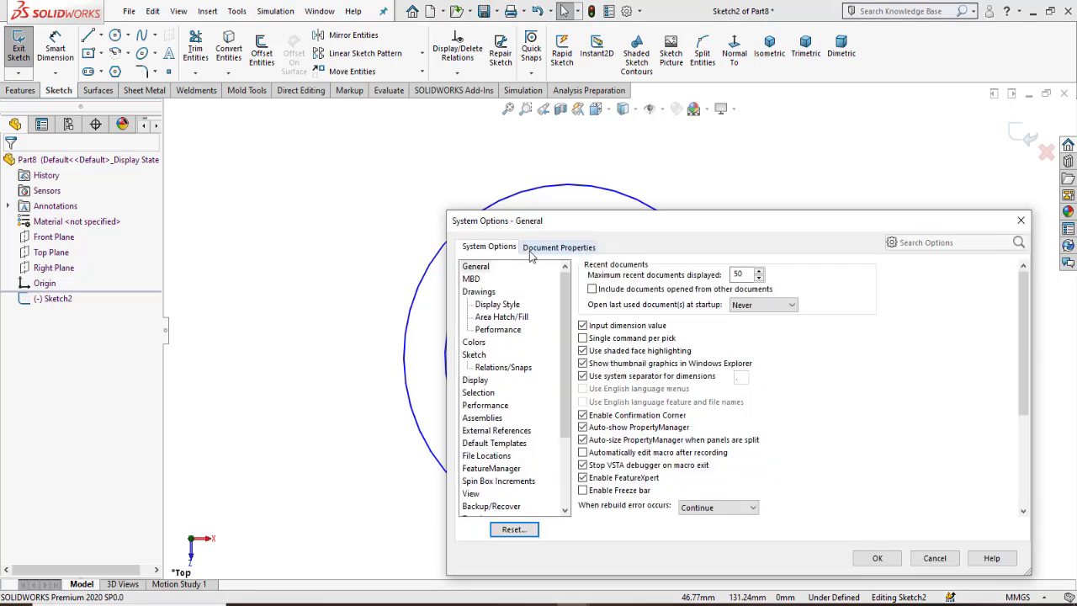
pyautogui.click(530, 249)
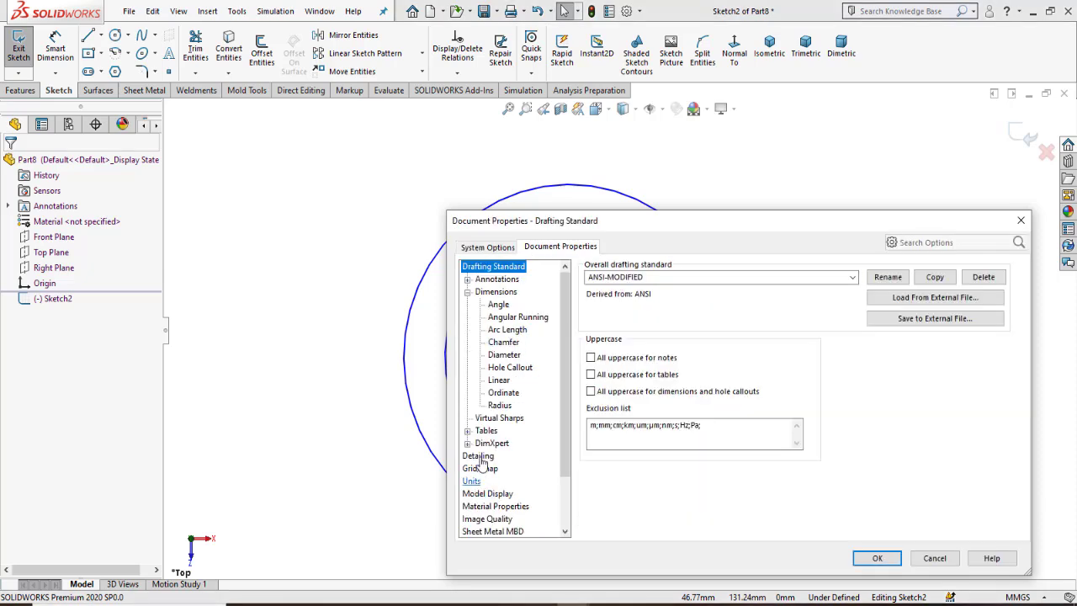
pyautogui.click(490, 519)
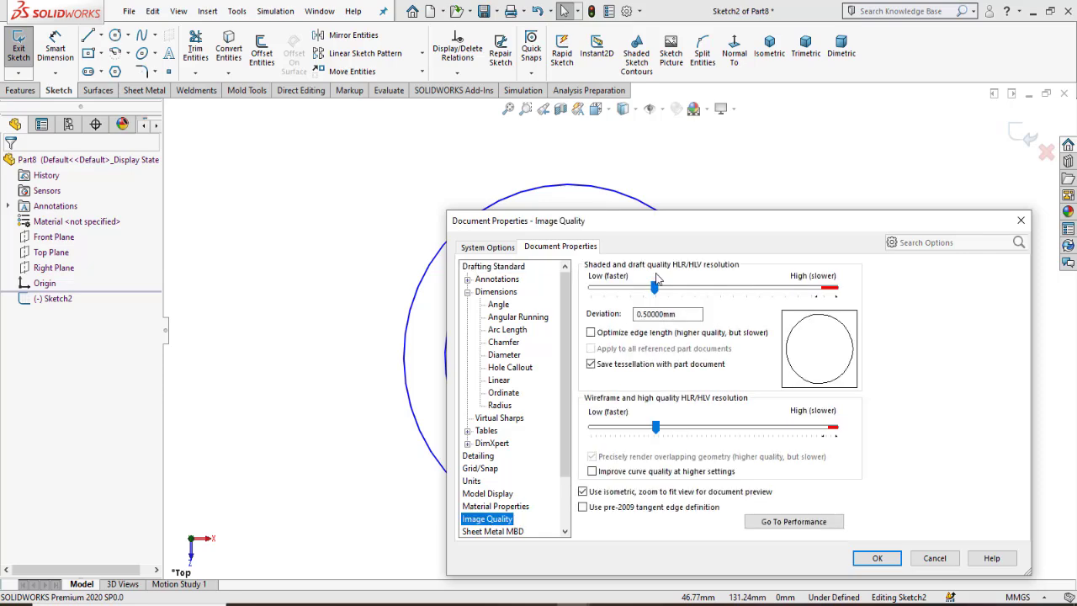
pyautogui.moveTo(655, 289); pyautogui.dragTo(912, 294)
pyautogui.moveTo(658, 436); pyautogui.dragTo(835, 429)
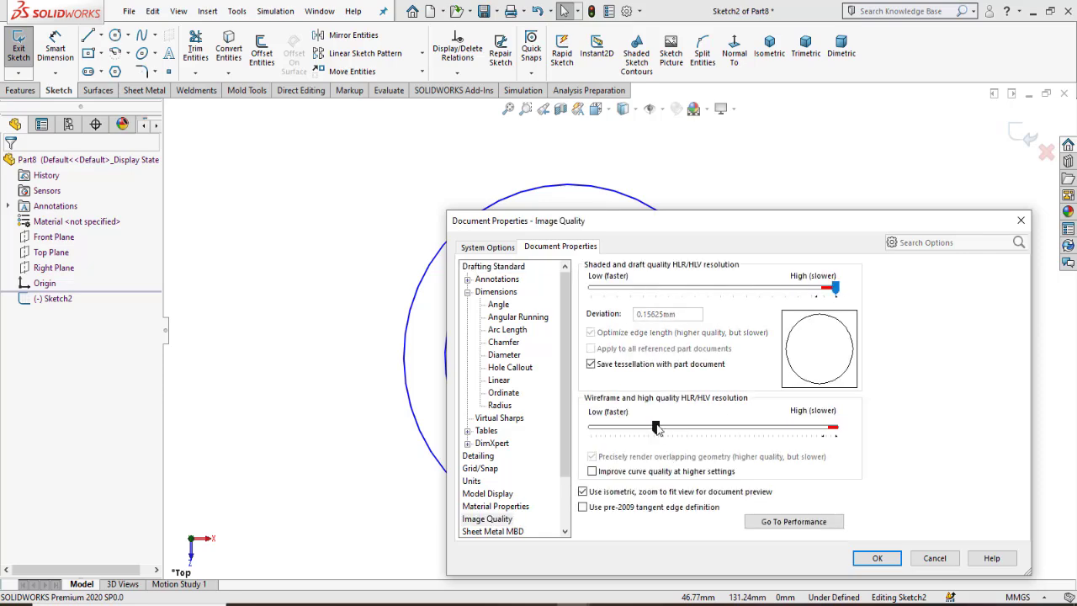
pyautogui.click(876, 558)
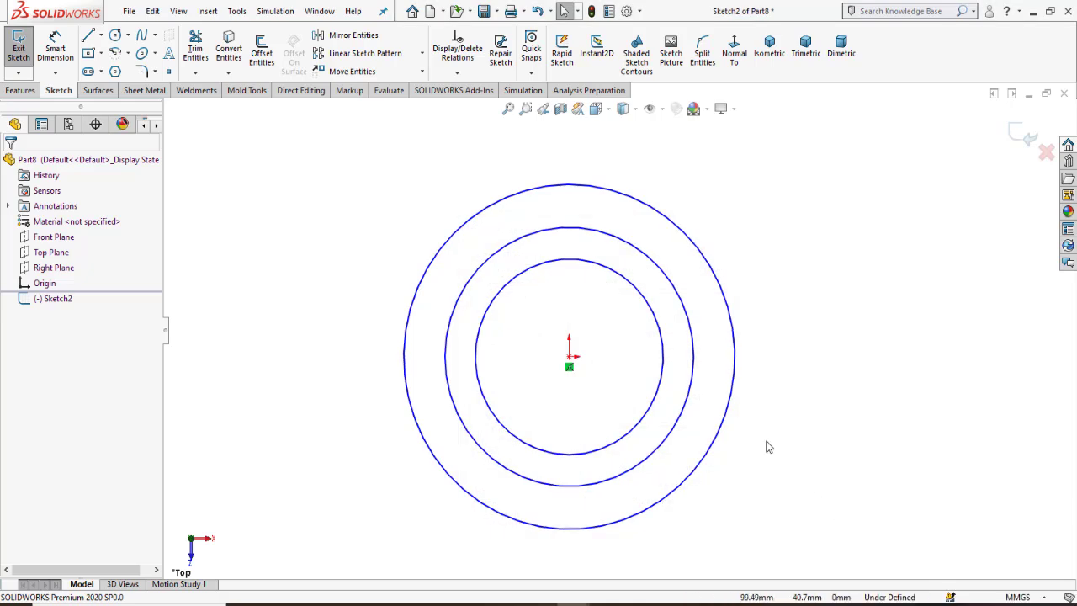
# Dimension the innermost circle's diameter as 20 mm and place the dimension text clear of the circles.
pyautogui.scroll(-2, 665, 286)
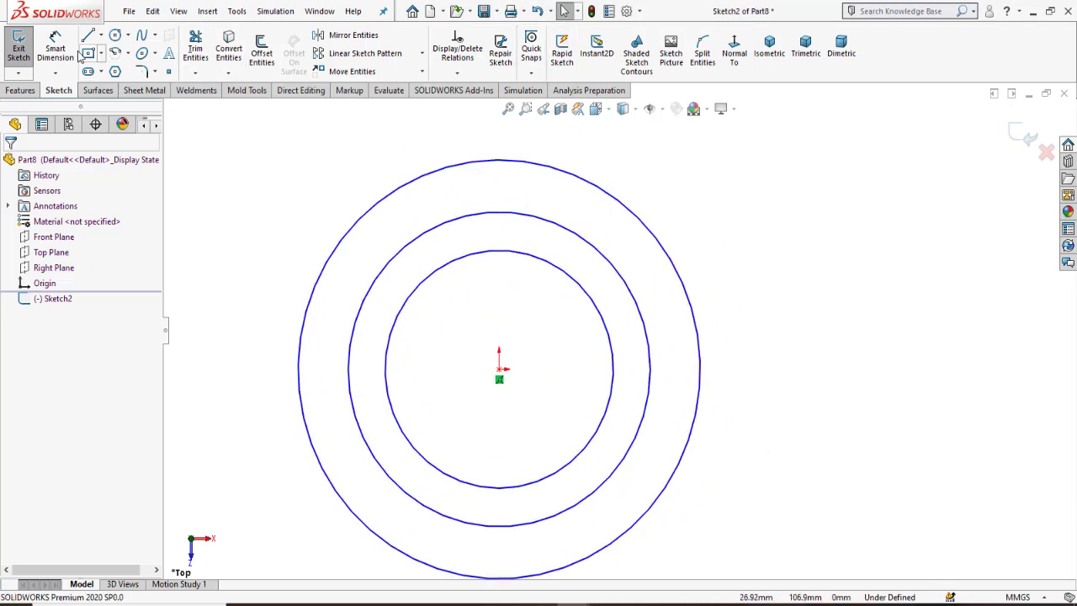
pyautogui.click(58, 49)
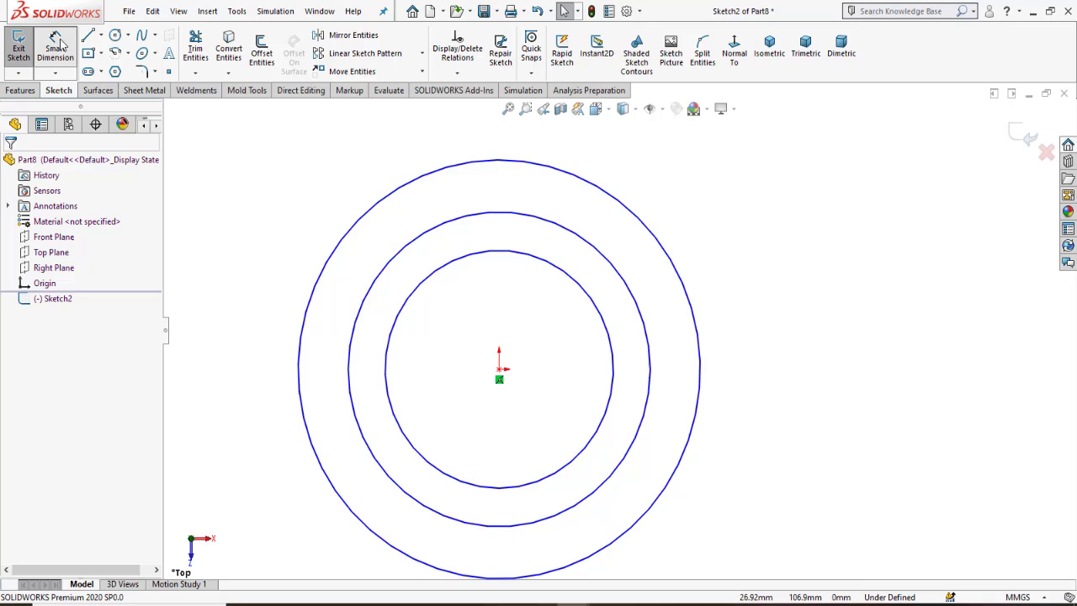
pyautogui.click(604, 321)
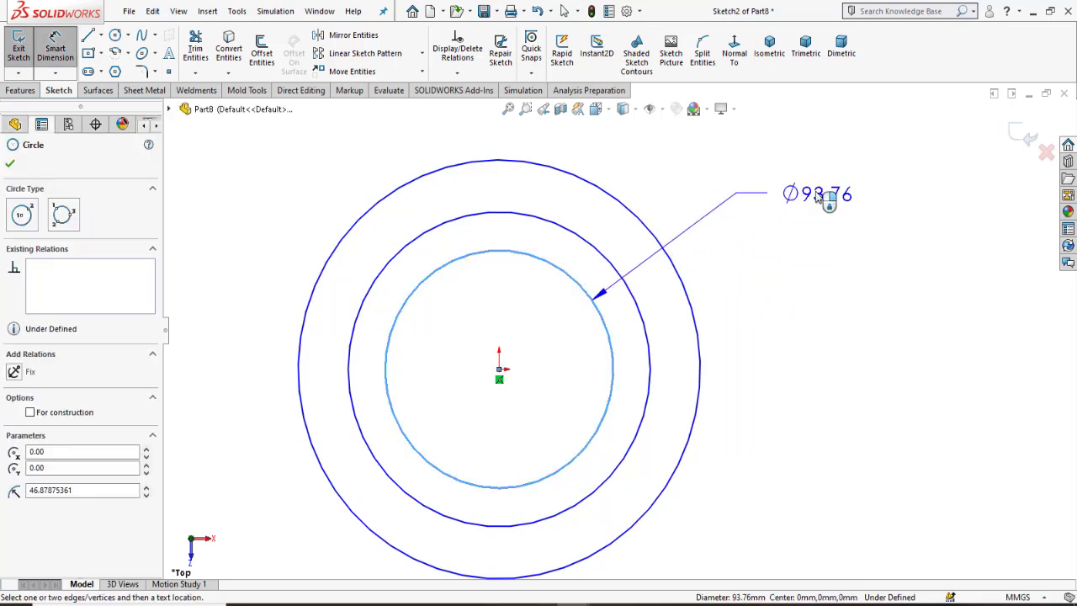
pyautogui.click(812, 211)
pyautogui.click(823, 262)
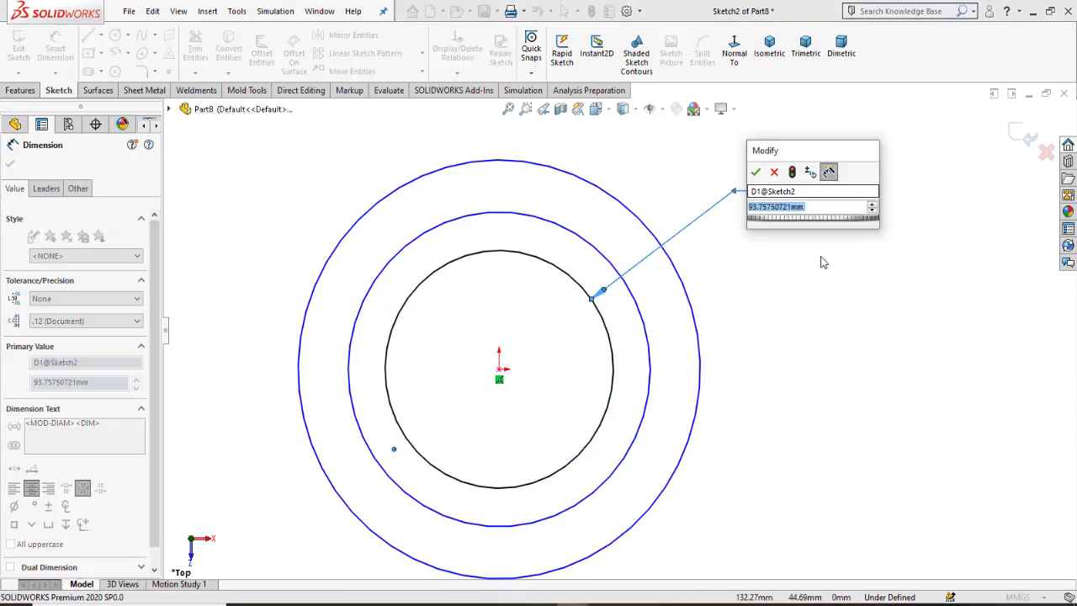
pyautogui.write('20')
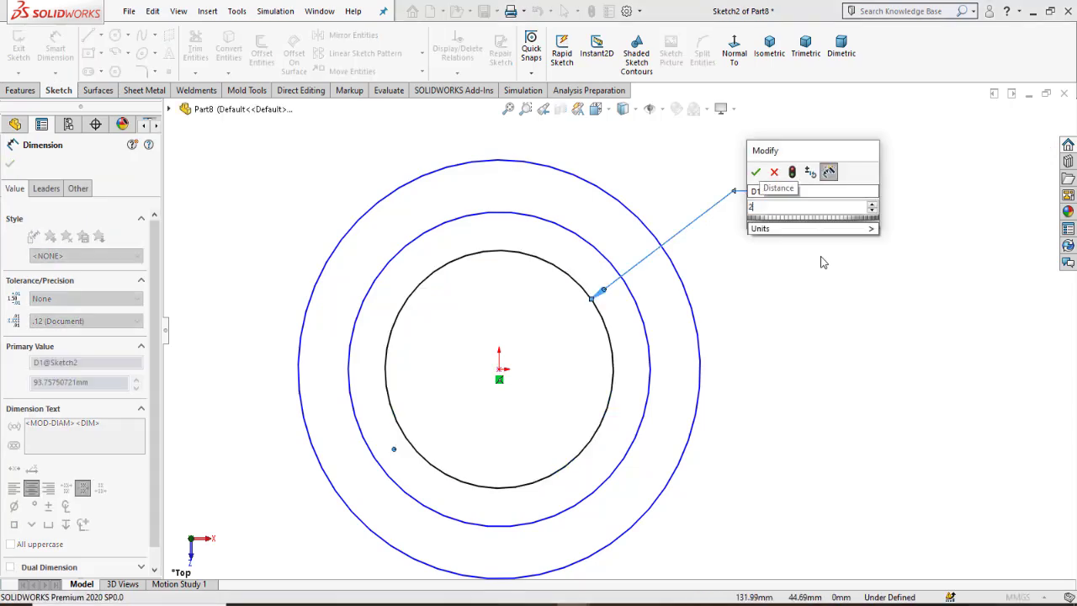
pyautogui.click(756, 172)
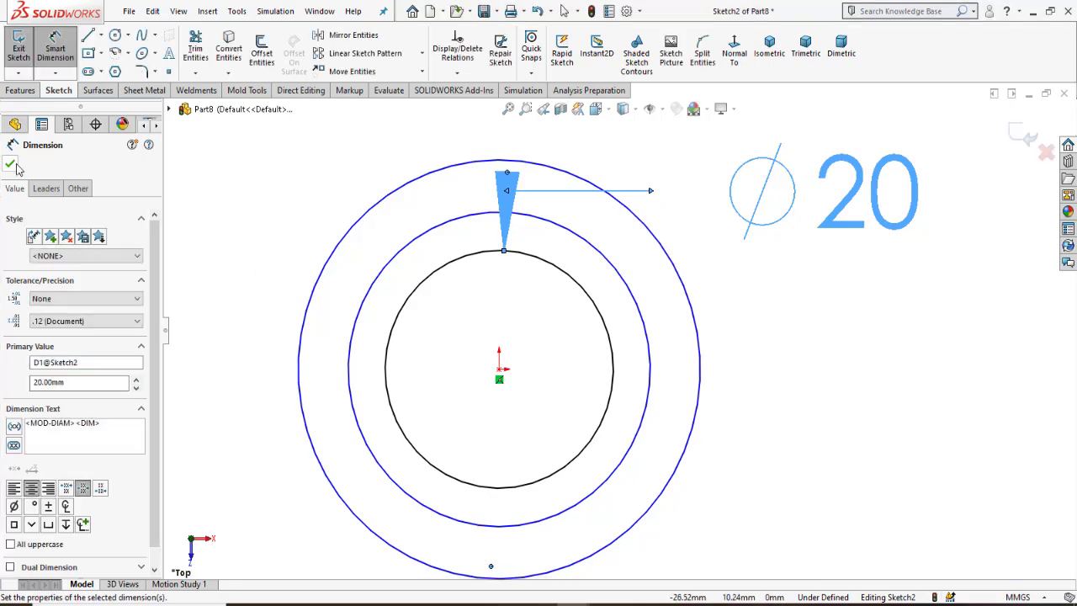
pyautogui.click(10, 165)
pyautogui.press('f')
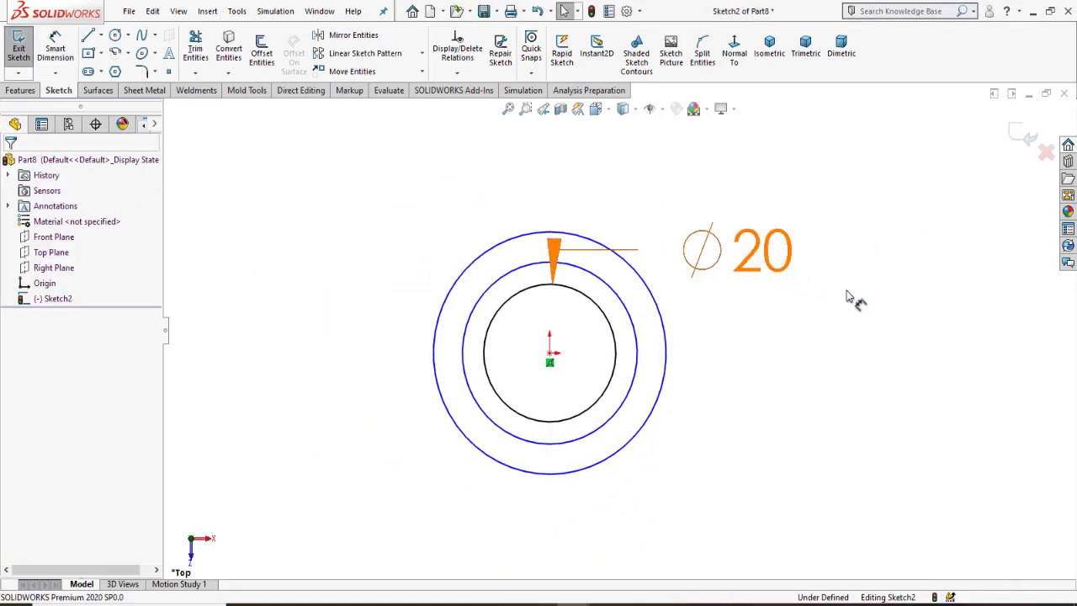
pyautogui.moveTo(848, 297); pyautogui.dragTo(960, 347)
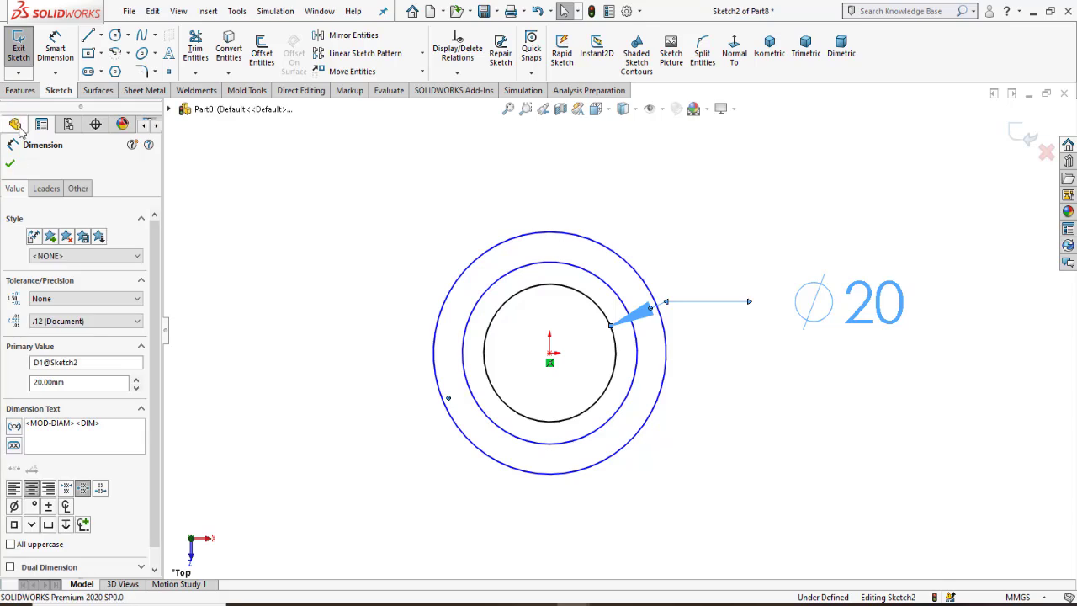
pyautogui.click(11, 165)
# Dimension the middle circle's diameter as 40 mm.
pyautogui.click(54, 48)
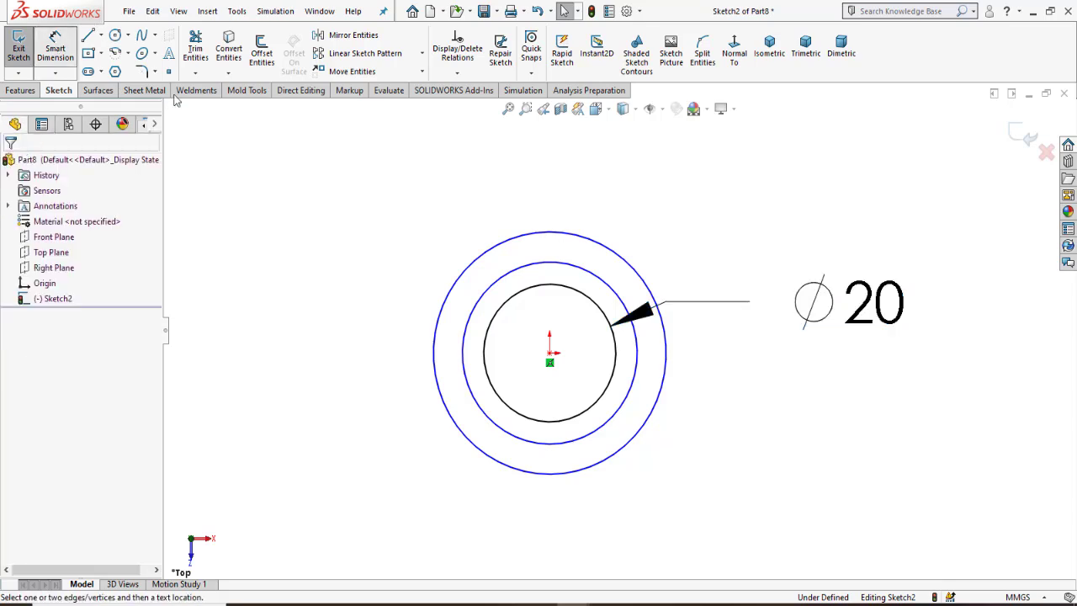
pyautogui.click(594, 280)
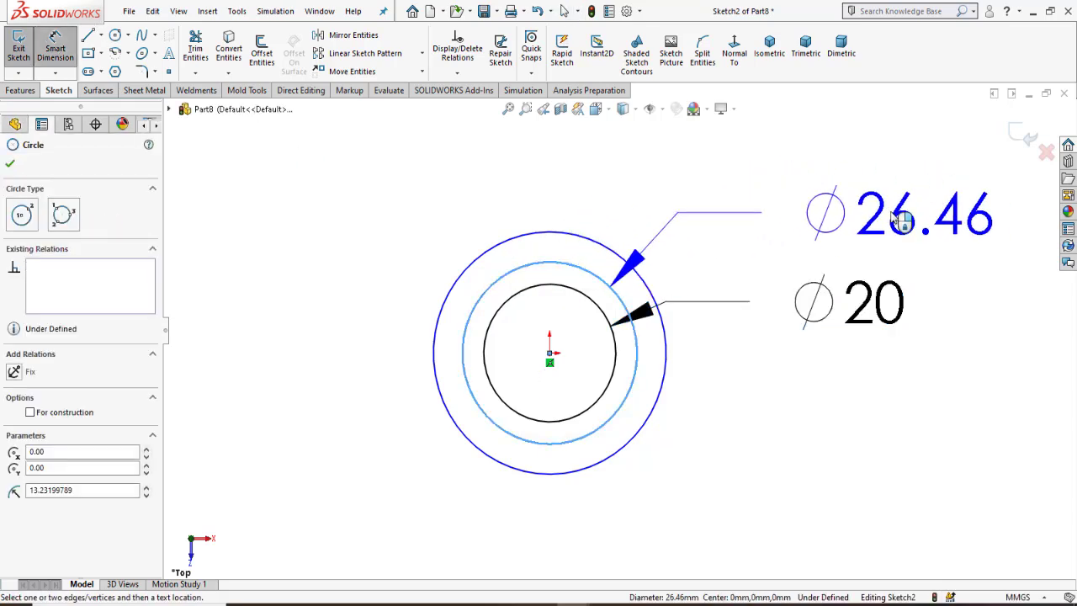
pyautogui.click(880, 253)
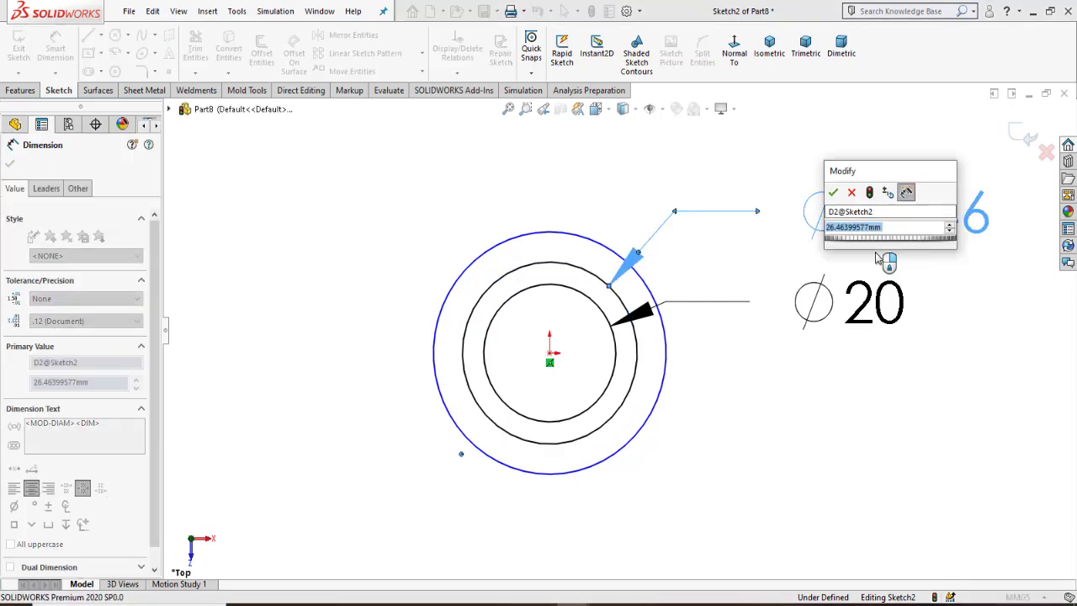
pyautogui.write('40')
pyautogui.press('Return')
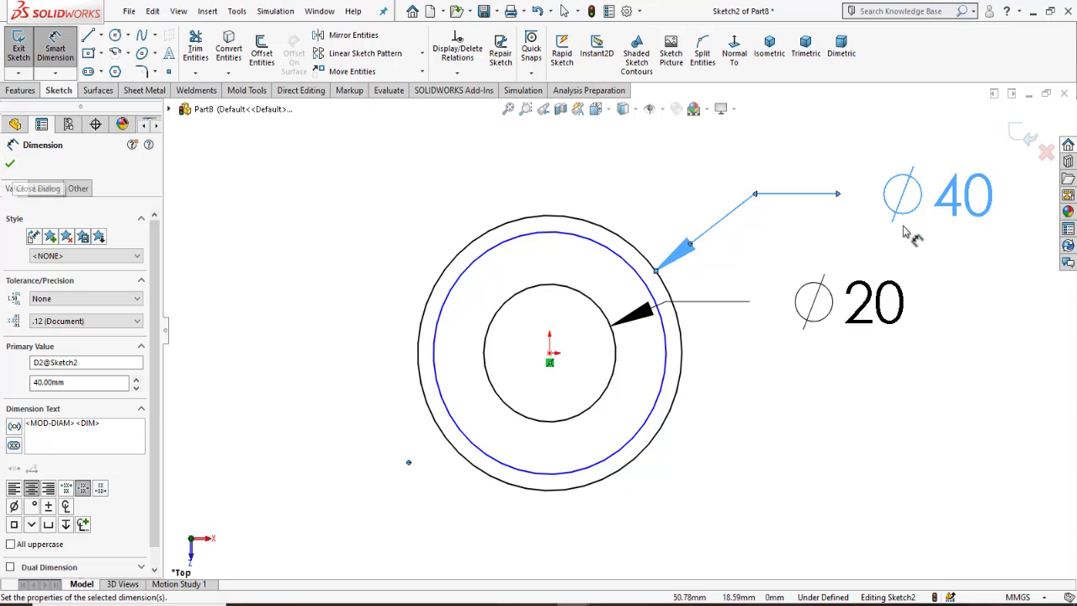
pyautogui.click(10, 166)
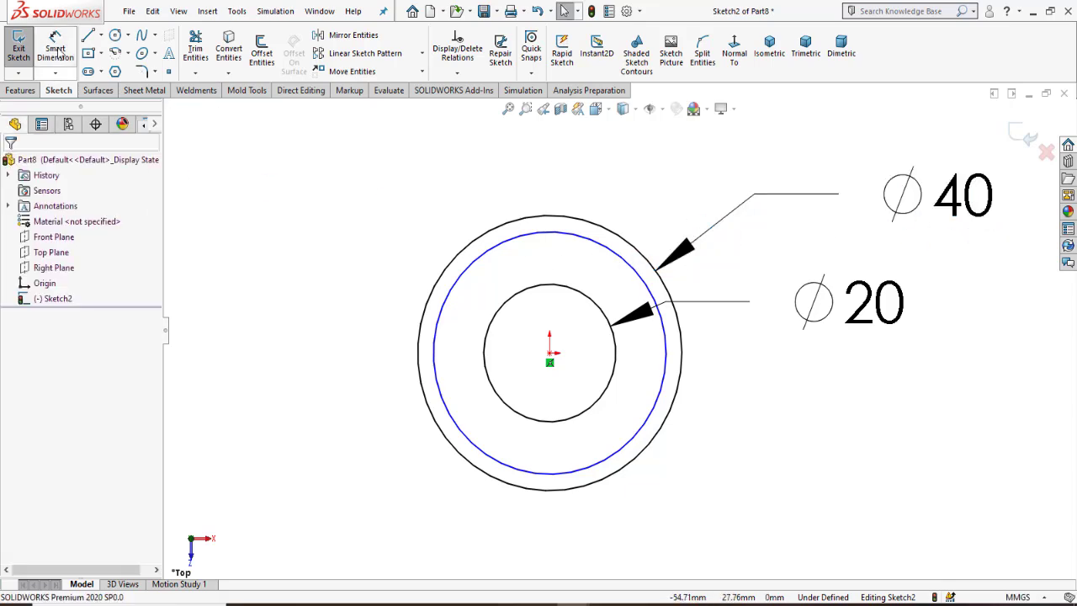
# Dimension the remaining undimensioned circle's diameter as 50 mm.
pyautogui.click(562, 239)
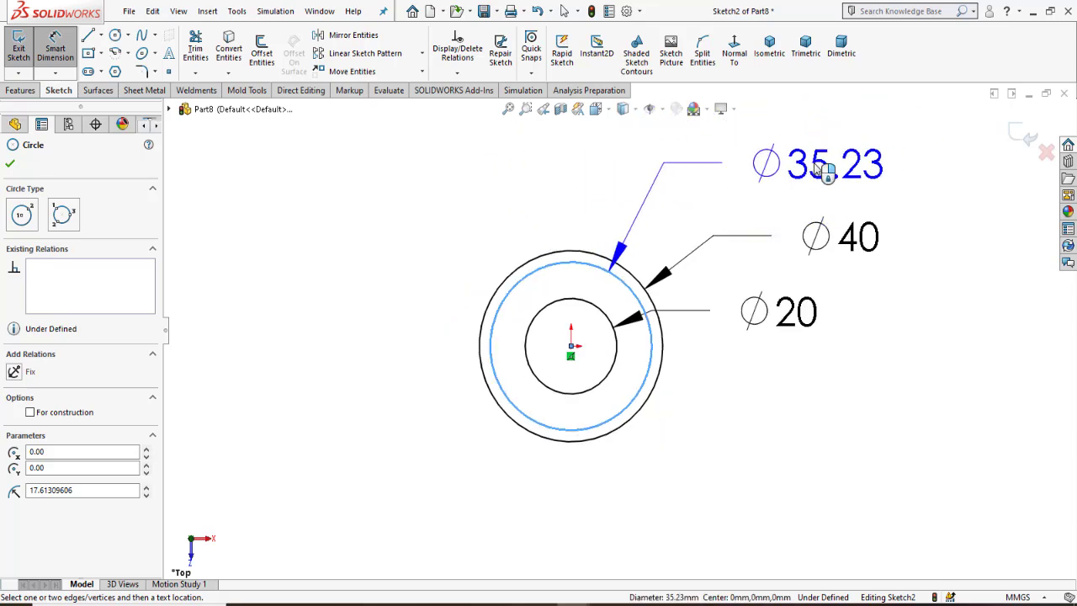
pyautogui.click(827, 171)
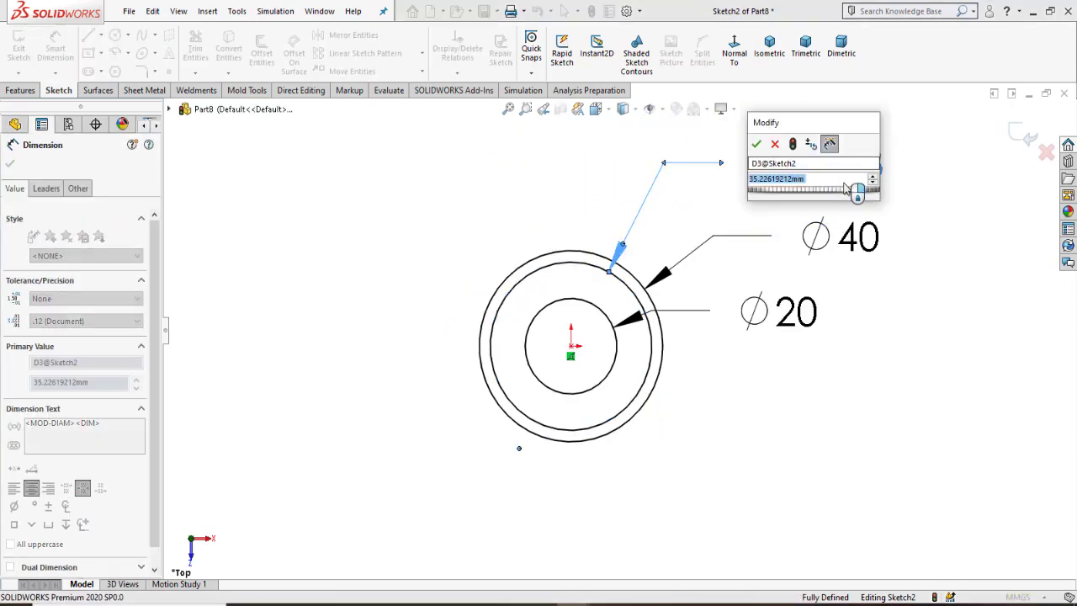
pyautogui.write('5')
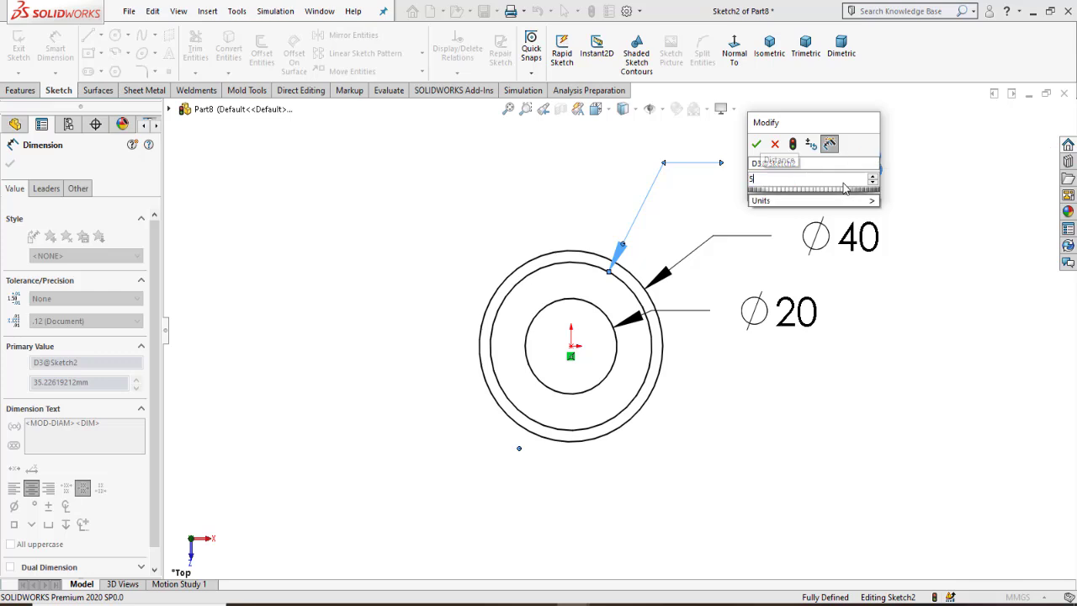
pyautogui.write('0')
pyautogui.press('Return')
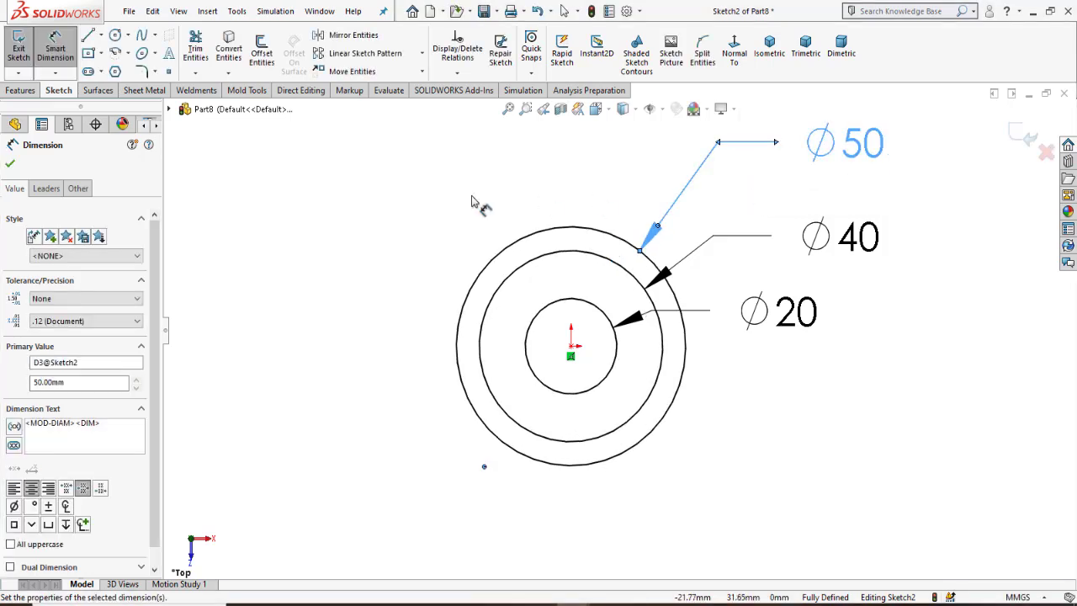
pyautogui.click(14, 162)
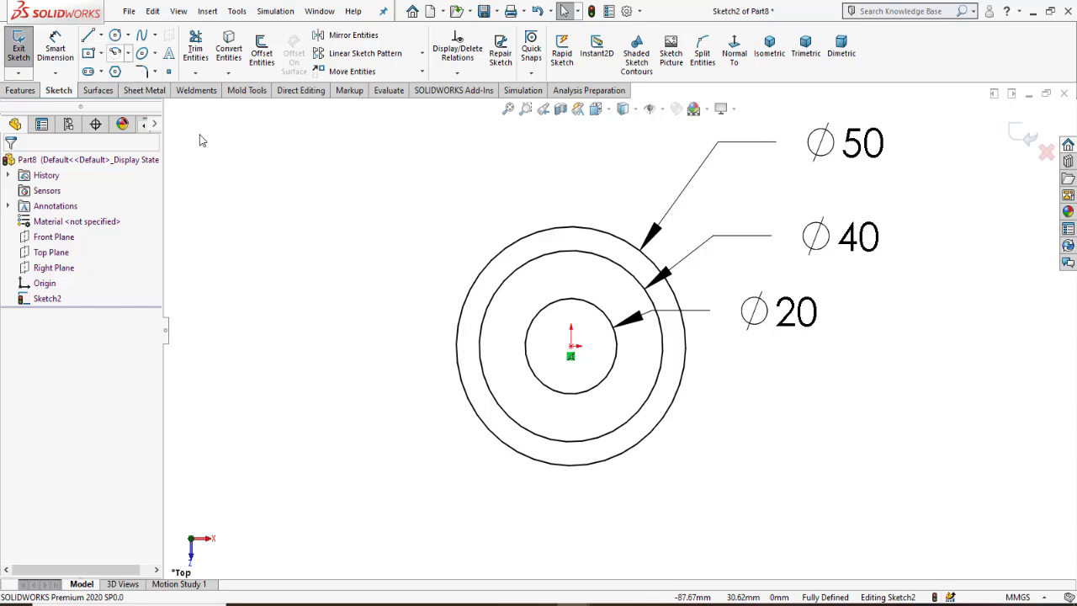
# Check the hole spacing in the reference drawing and sketch a horizontal centerline from the origin in negative X, ending outside the 50 mm circle.
pyautogui.moveTo(572, 603)
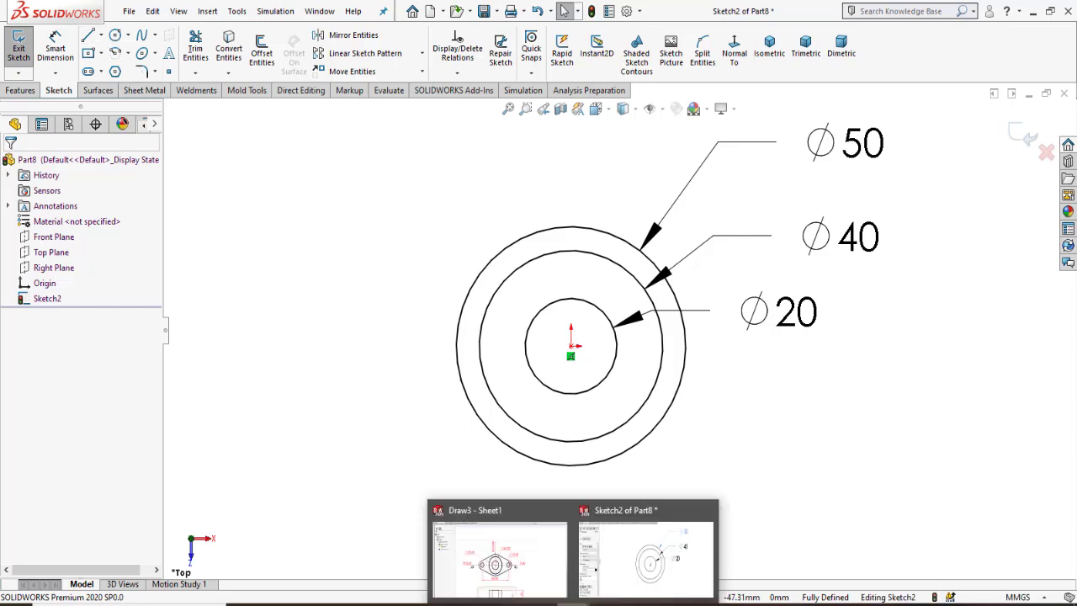
pyautogui.moveTo(526, 567)
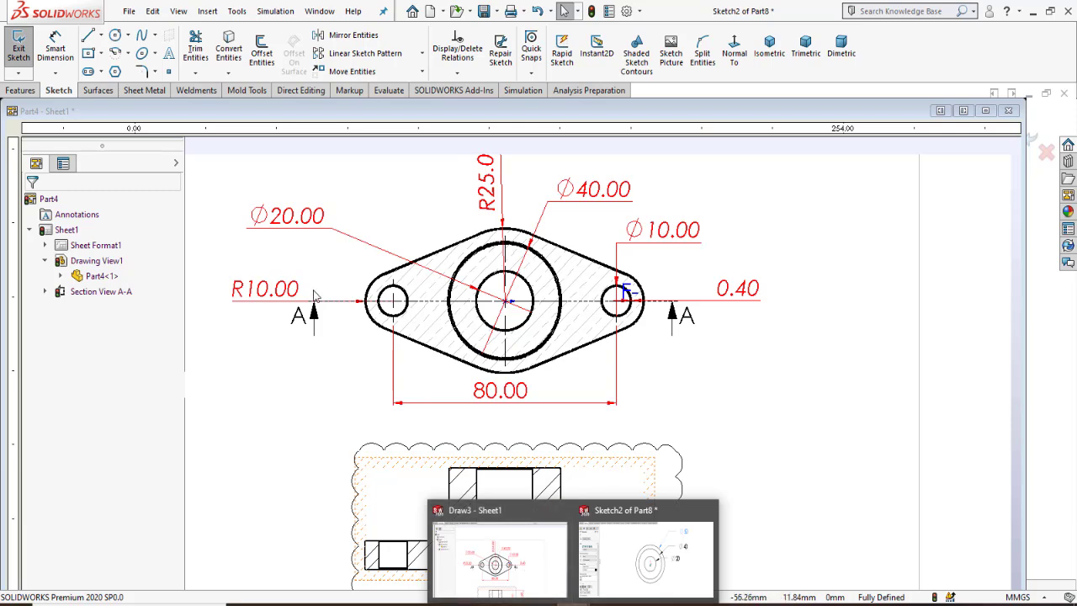
pyautogui.click(100, 36)
pyautogui.click(109, 64)
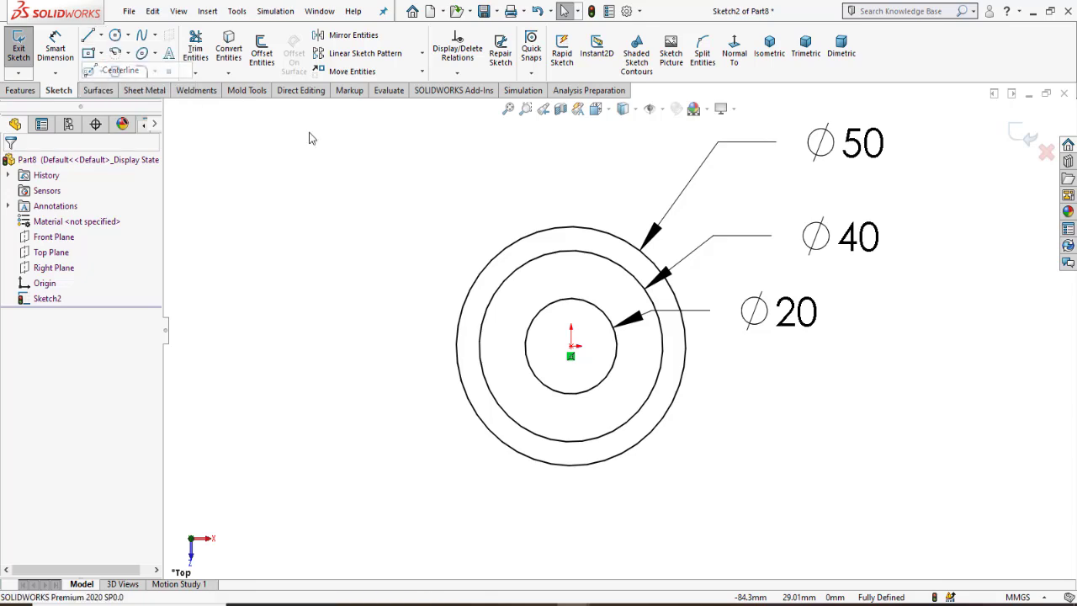
pyautogui.click(572, 345)
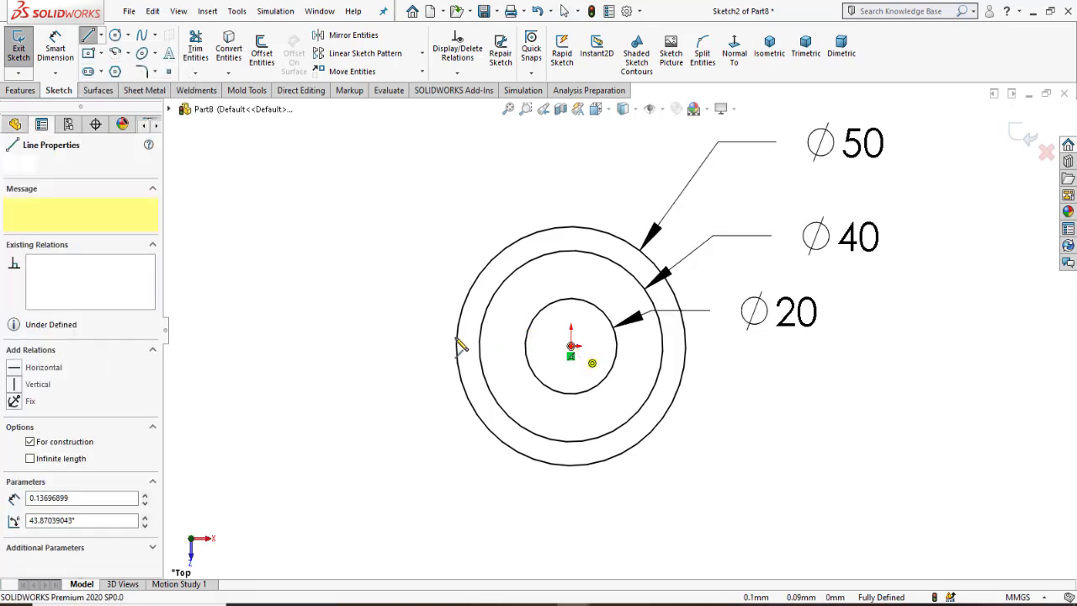
pyautogui.click(332, 345)
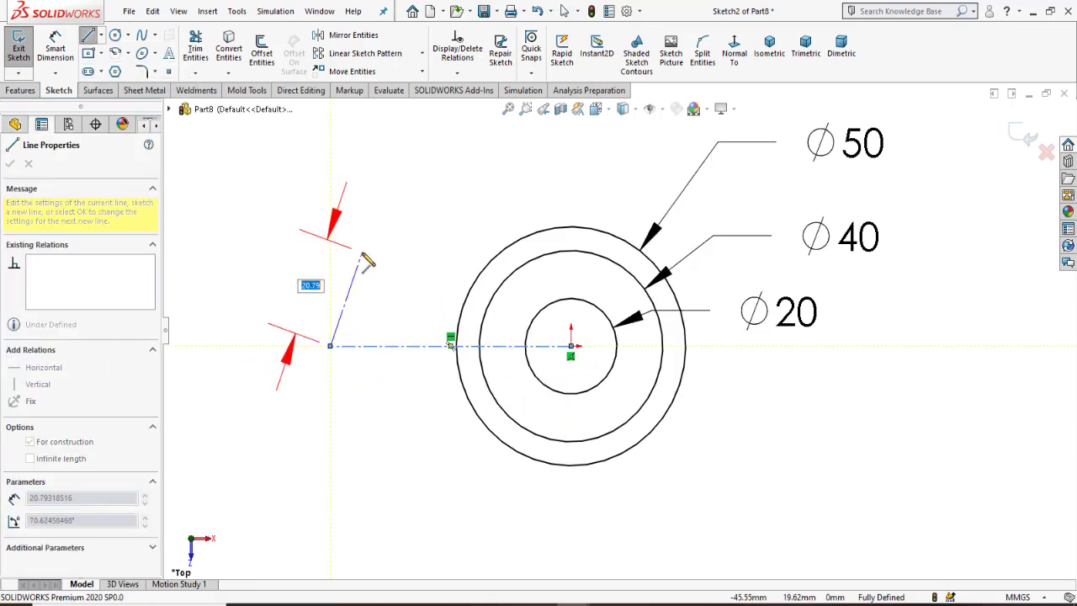
pyautogui.rightClick(363, 254)
pyautogui.click(414, 264)
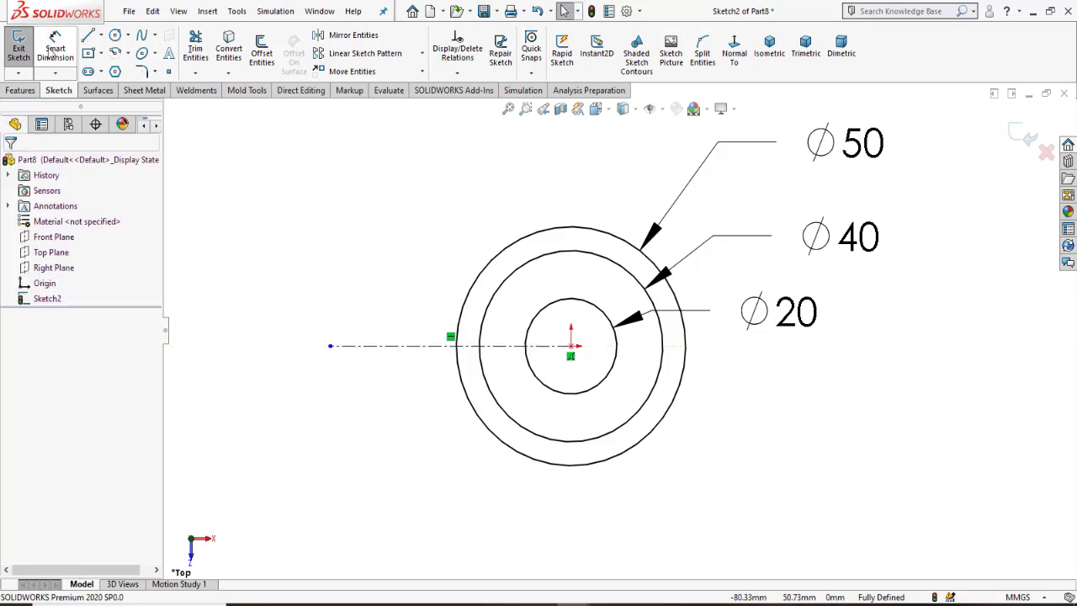
# Sketch a vertical centerline from the origin up to the top quadrant of the innermost 20 mm circle.
pyautogui.click(101, 35)
pyautogui.click(113, 90)
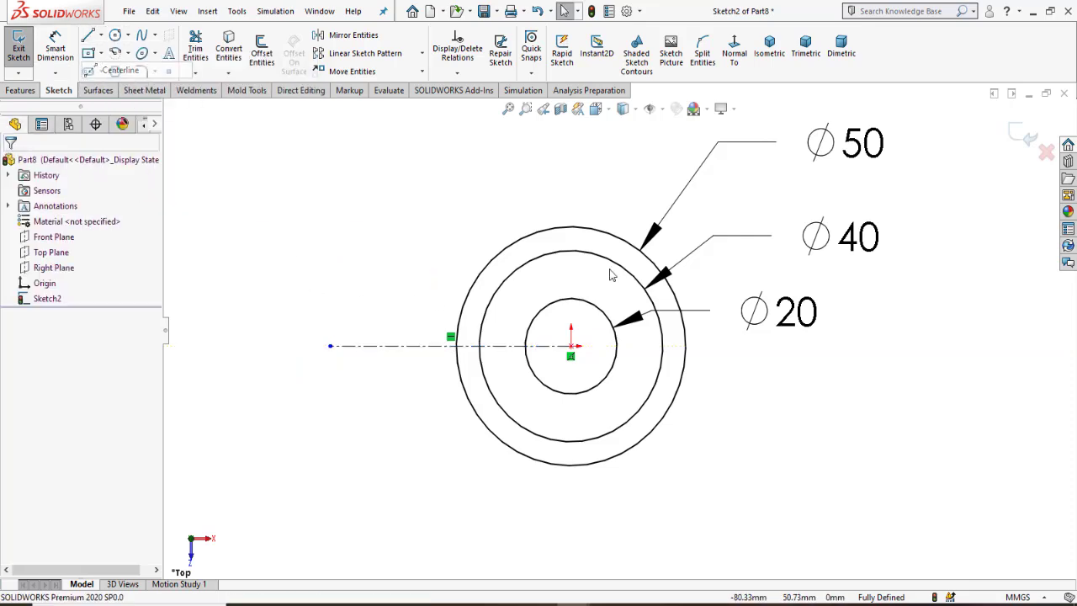
pyautogui.click(570, 346)
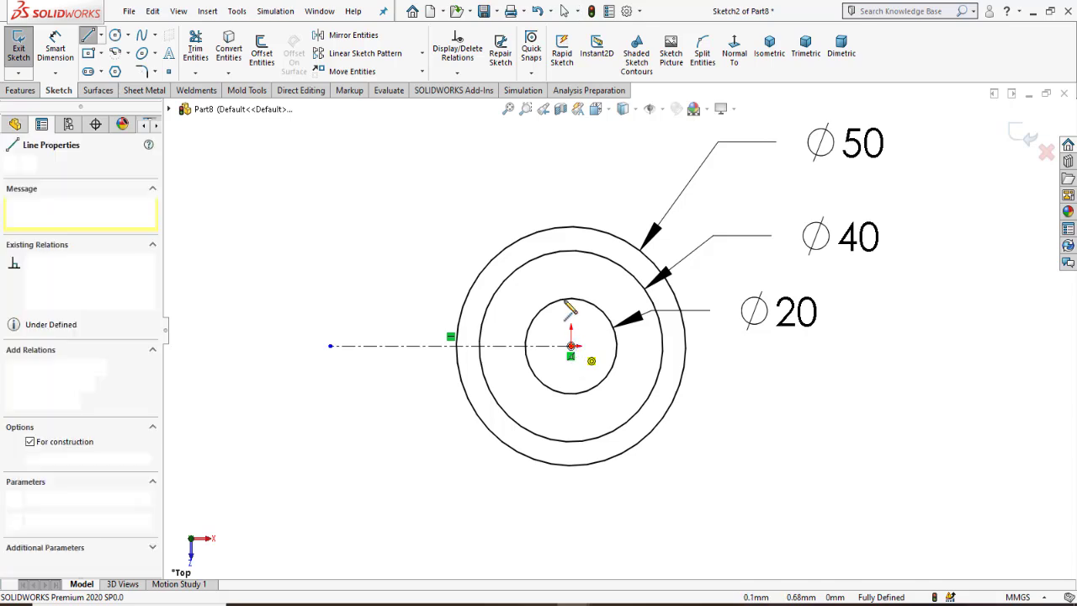
pyautogui.rightClick(528, 212)
pyautogui.click(573, 228)
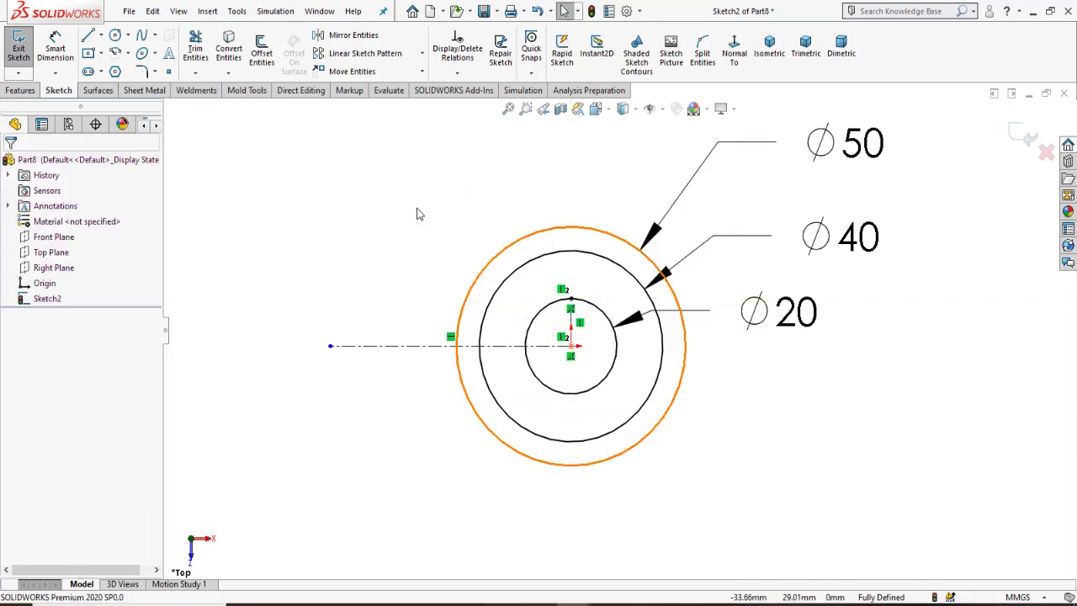
# Sketch a circle about 35 mm in diameter centered on the outer end of the horizontal centerline.
pyautogui.scroll(-2, 504, 253)
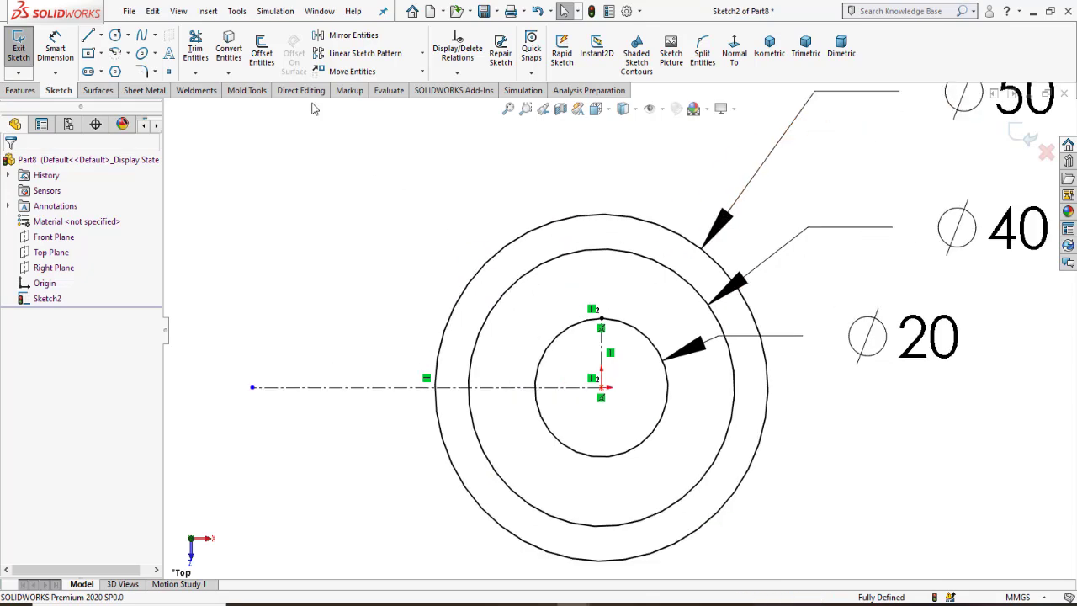
pyautogui.click(115, 37)
pyautogui.press('z')
pyautogui.press('z')
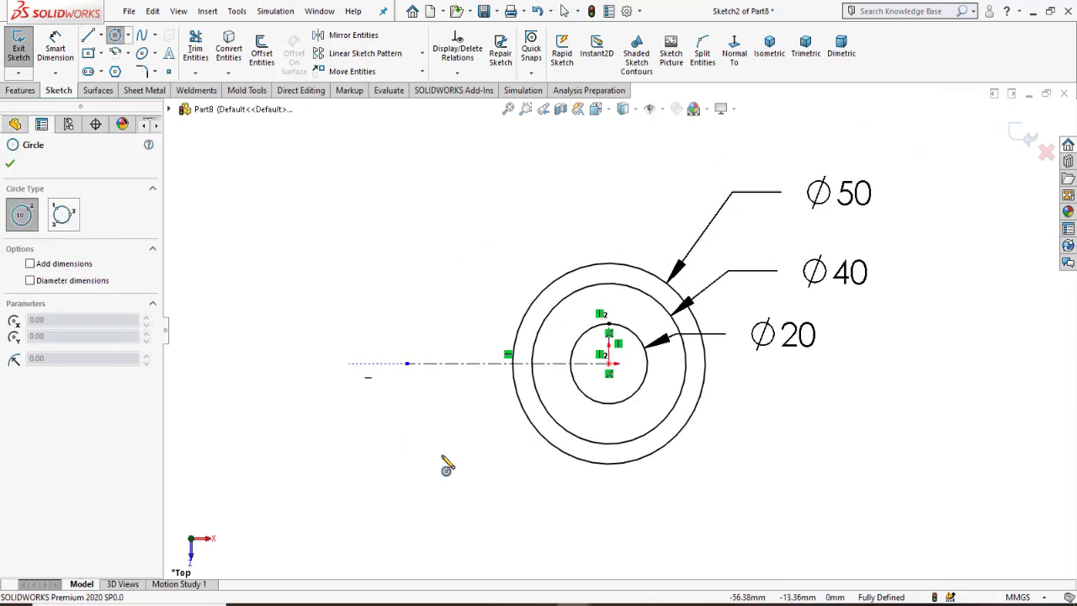
pyautogui.click(408, 364)
pyautogui.click(446, 418)
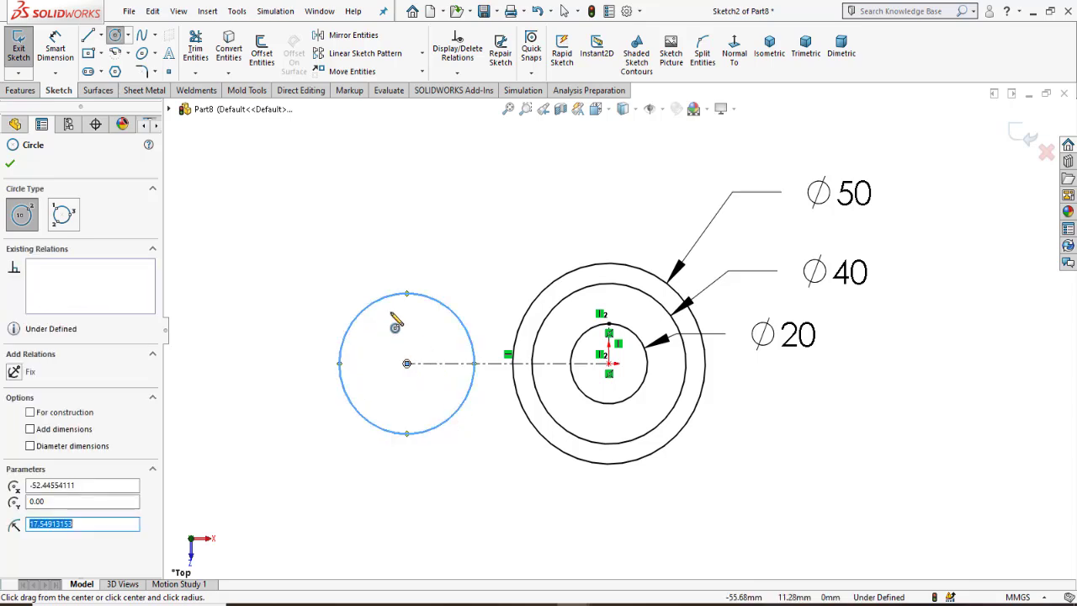
pyautogui.click(10, 164)
# Sketch a concentric circle about 25 mm in diameter inside the new circle at the horizontal centerline's outer end.
pyautogui.click(115, 34)
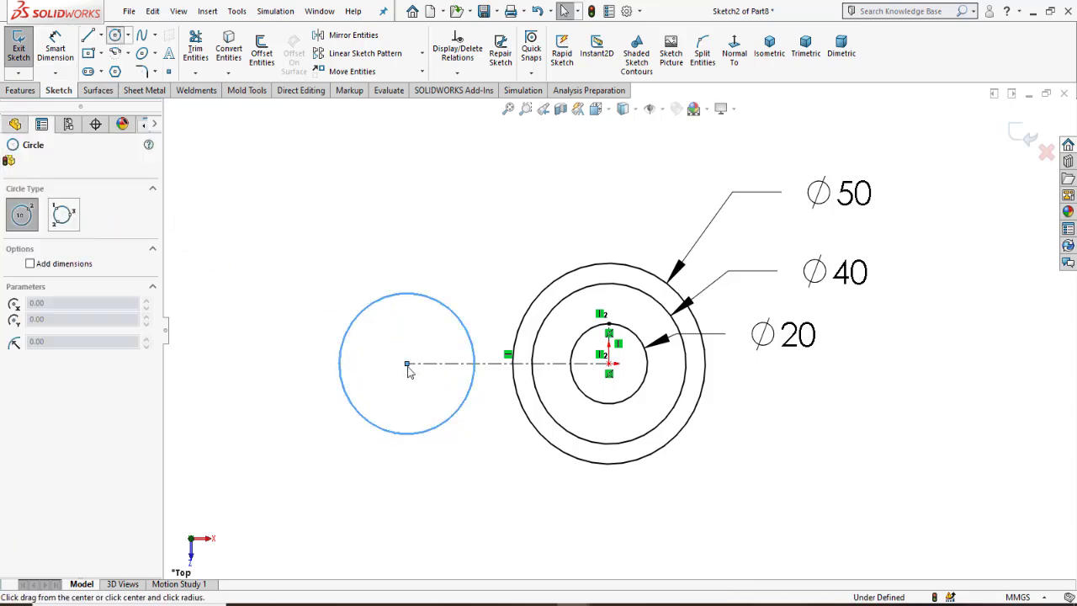
pyautogui.click(407, 364)
pyautogui.click(429, 405)
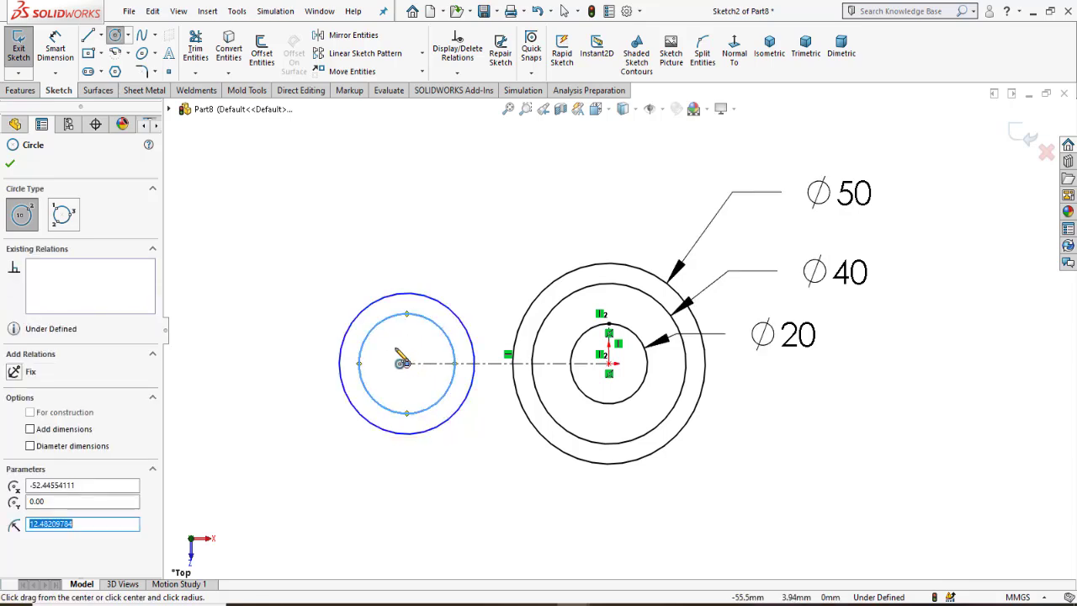
pyautogui.rightClick(362, 283)
pyautogui.click(412, 294)
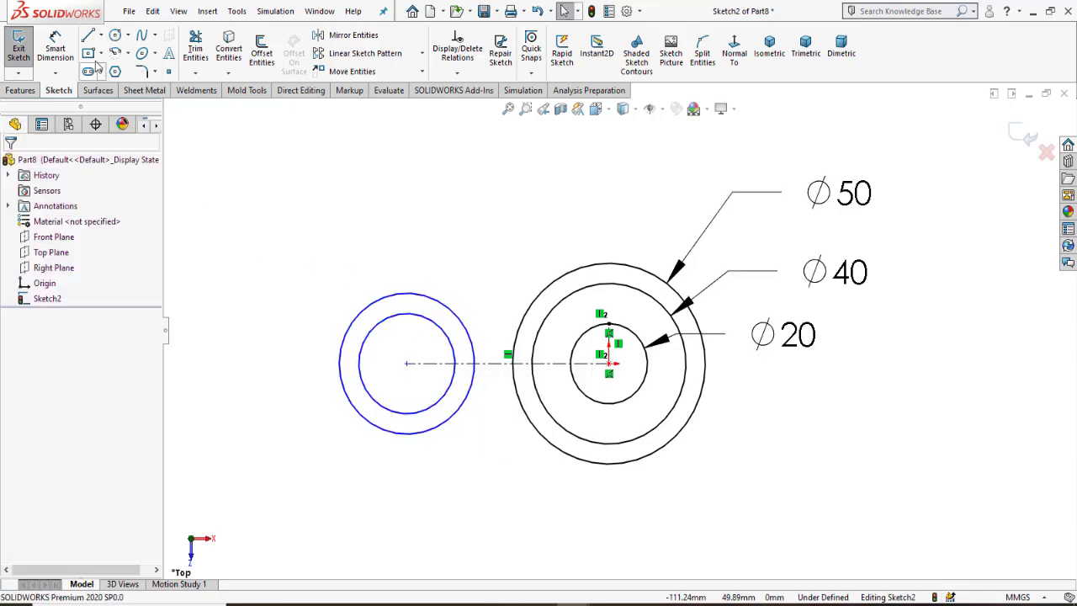
# Dimension the larger of the two circles at the centerline's outer end with a diameter of 20 mm.
pyautogui.click(55, 48)
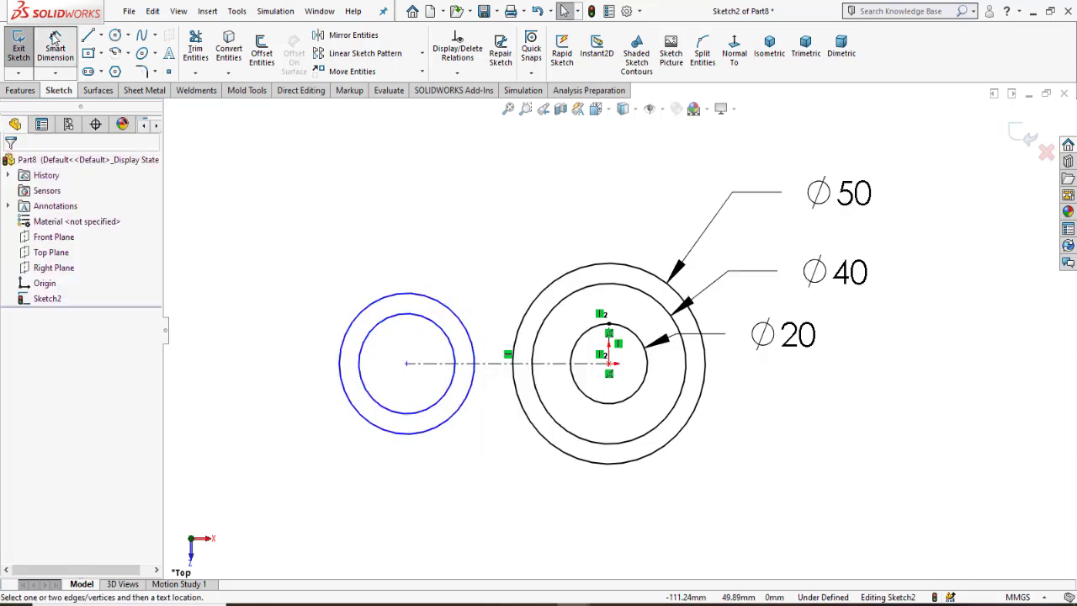
pyautogui.click(476, 454)
pyautogui.click(252, 256)
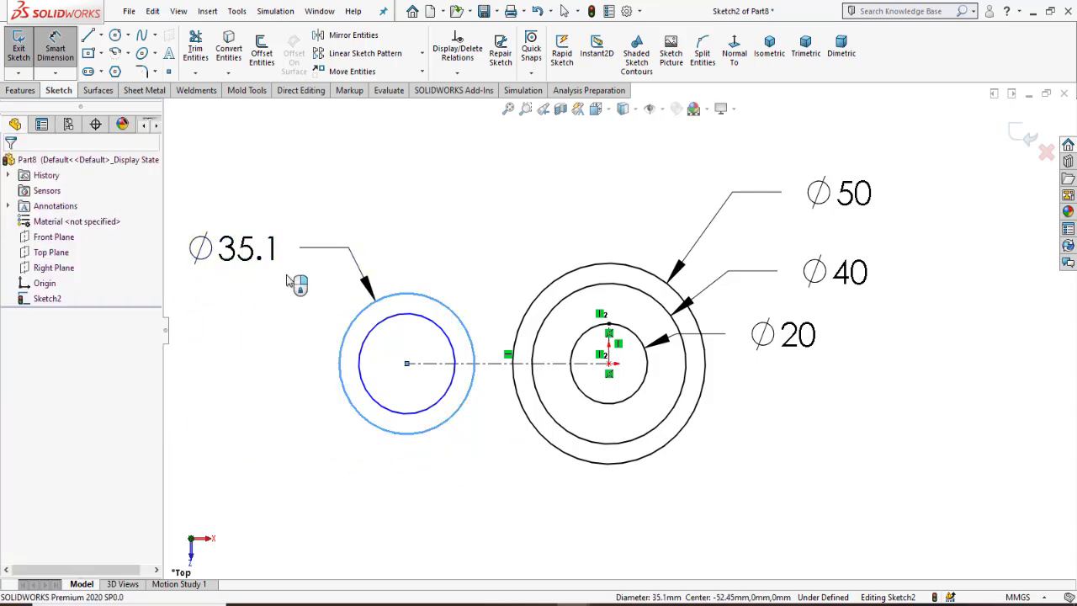
pyautogui.write('20')
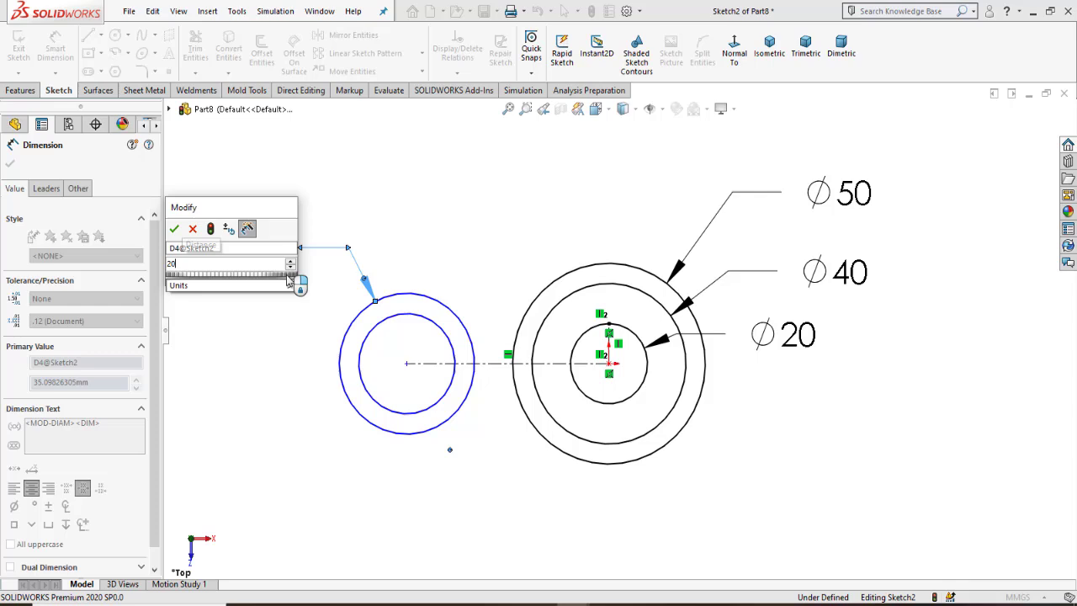
pyautogui.press('Return')
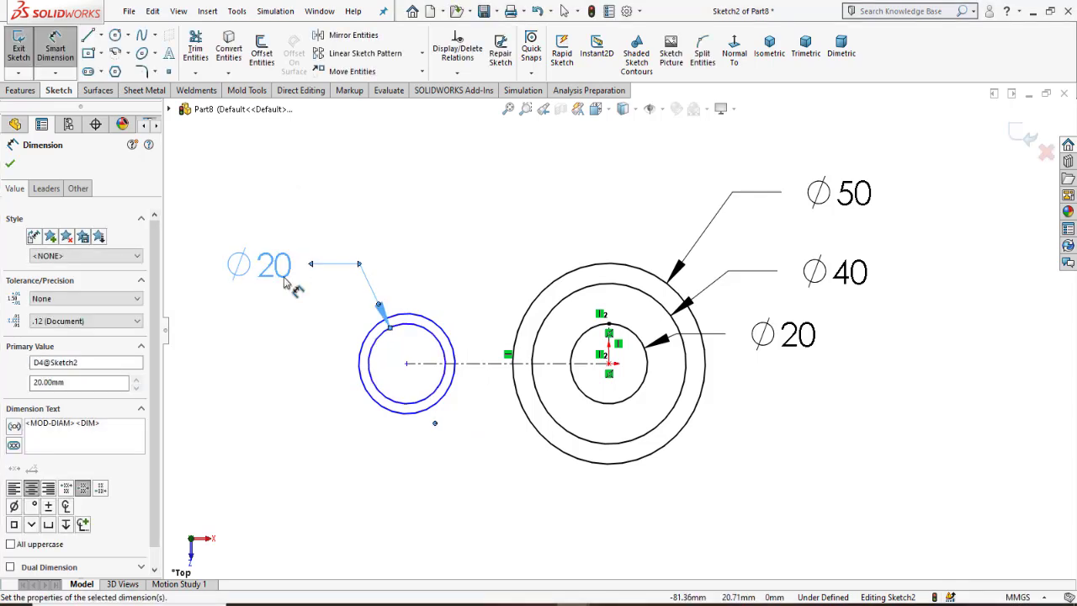
pyautogui.click(10, 163)
# Dimension the remaining undimensioned circle at the centerline's outer end with a diameter of 10 mm.
pyautogui.scroll(-3, 471, 406)
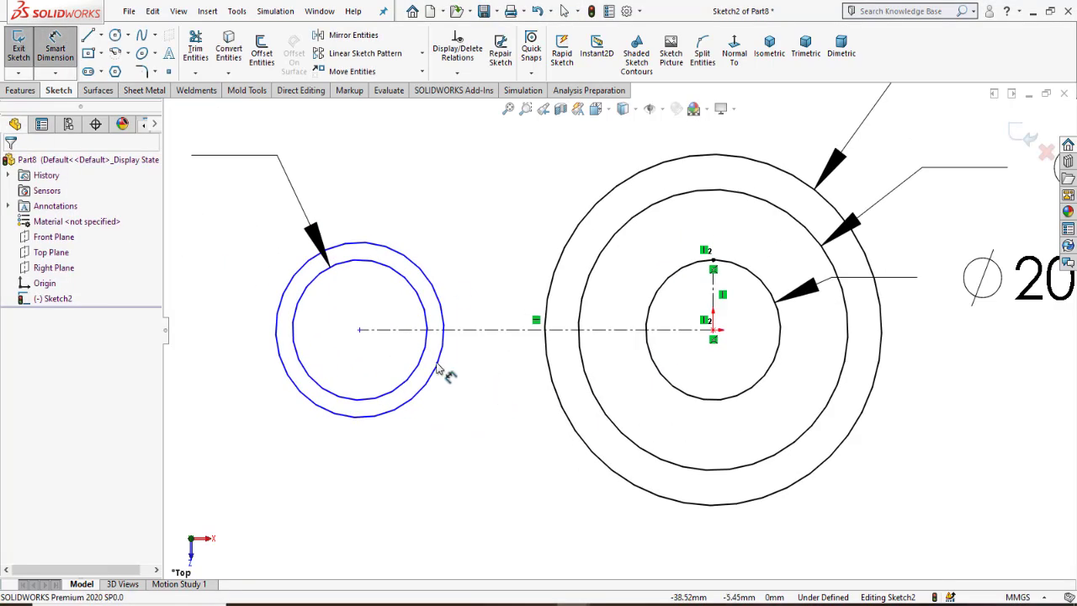
pyautogui.click(424, 272)
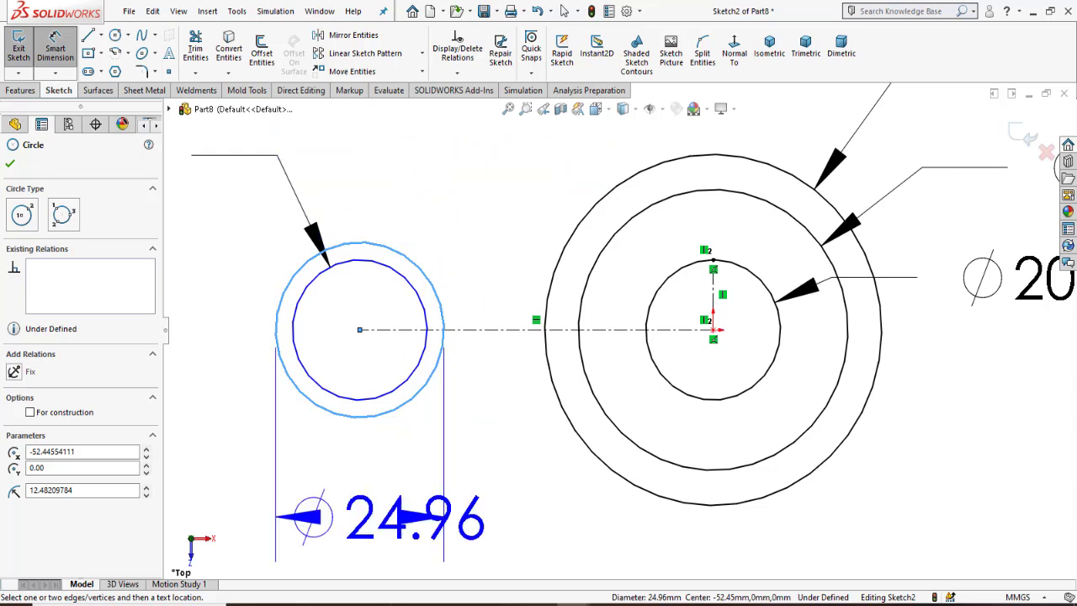
pyautogui.scroll(3, 440, 440)
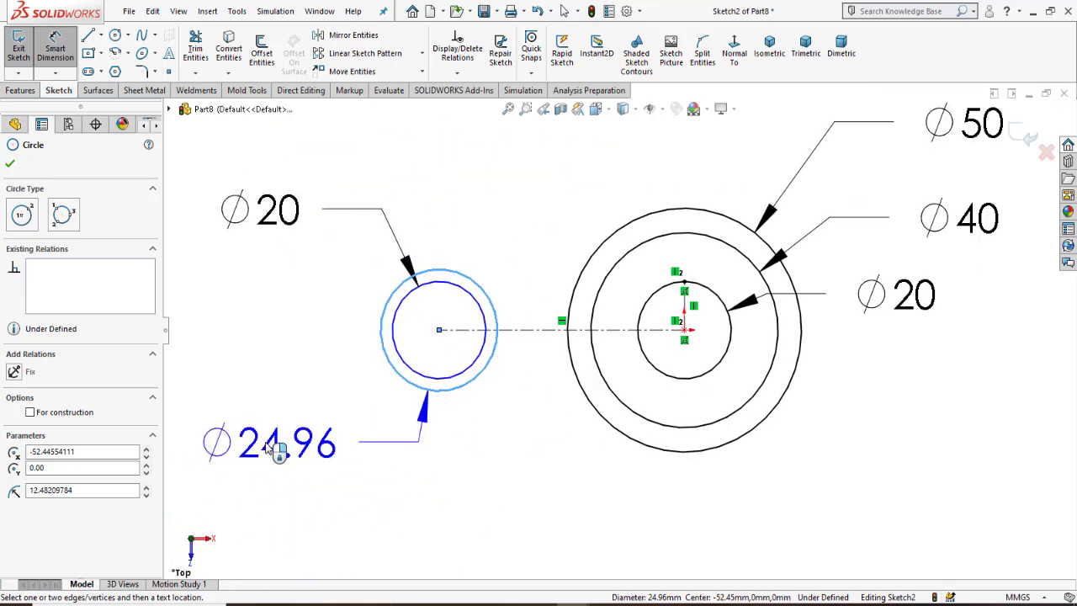
pyautogui.click(282, 442)
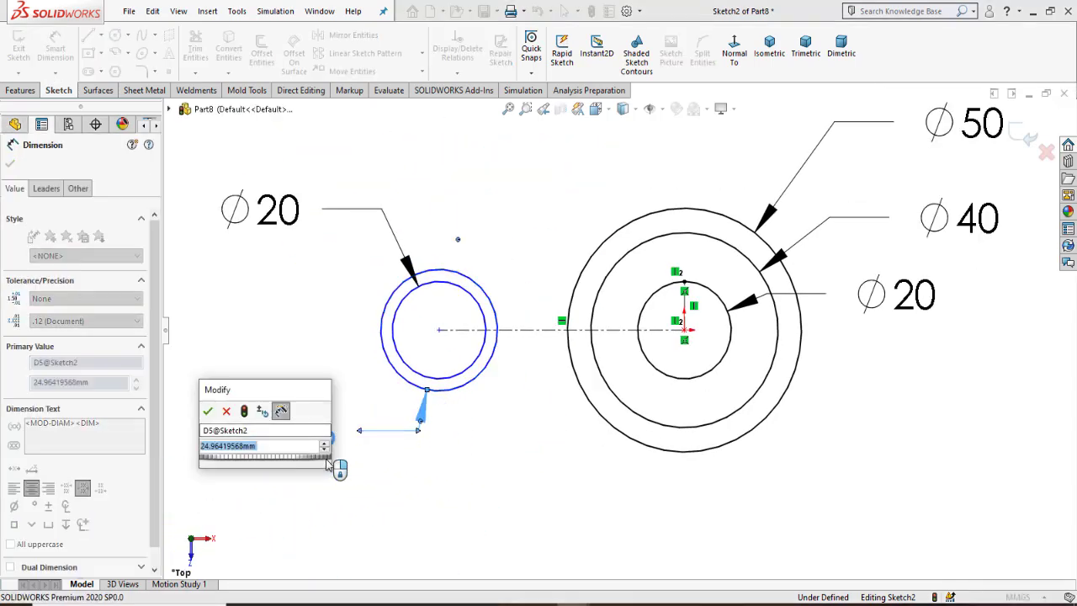
pyautogui.write('30')
pyautogui.press('Return')
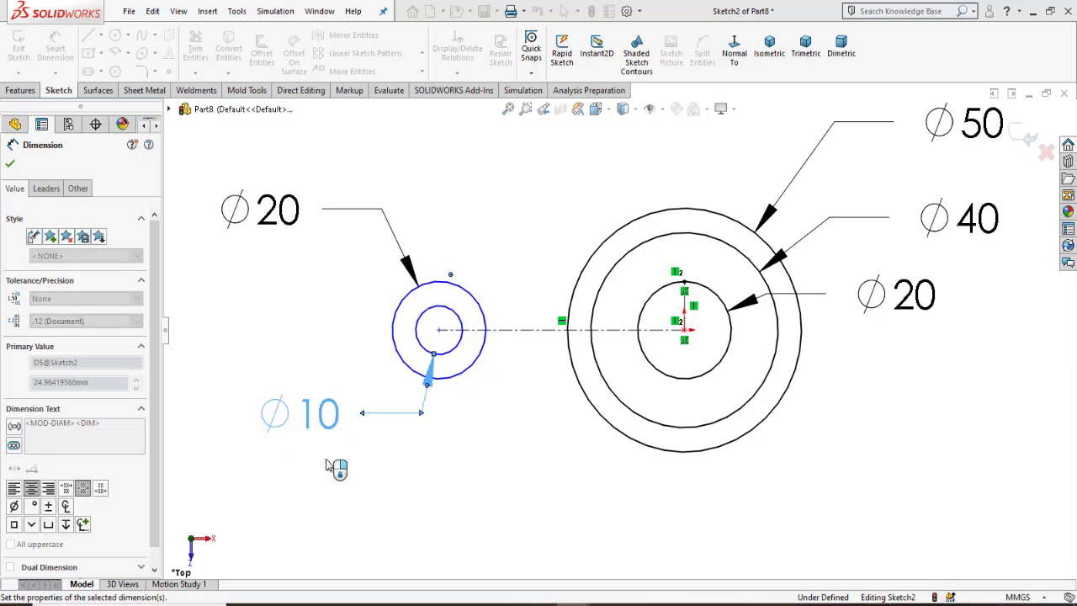
pyautogui.click(10, 165)
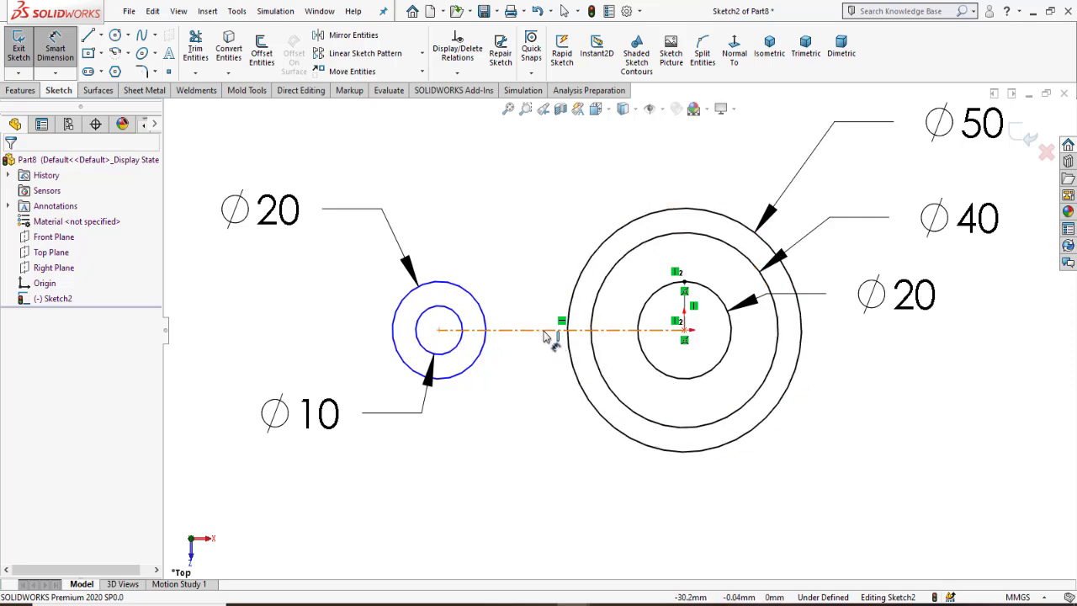
# Dimension the distance between the small circles' center and the origin as 40 mm, placed below the circles.
pyautogui.click(439, 330)
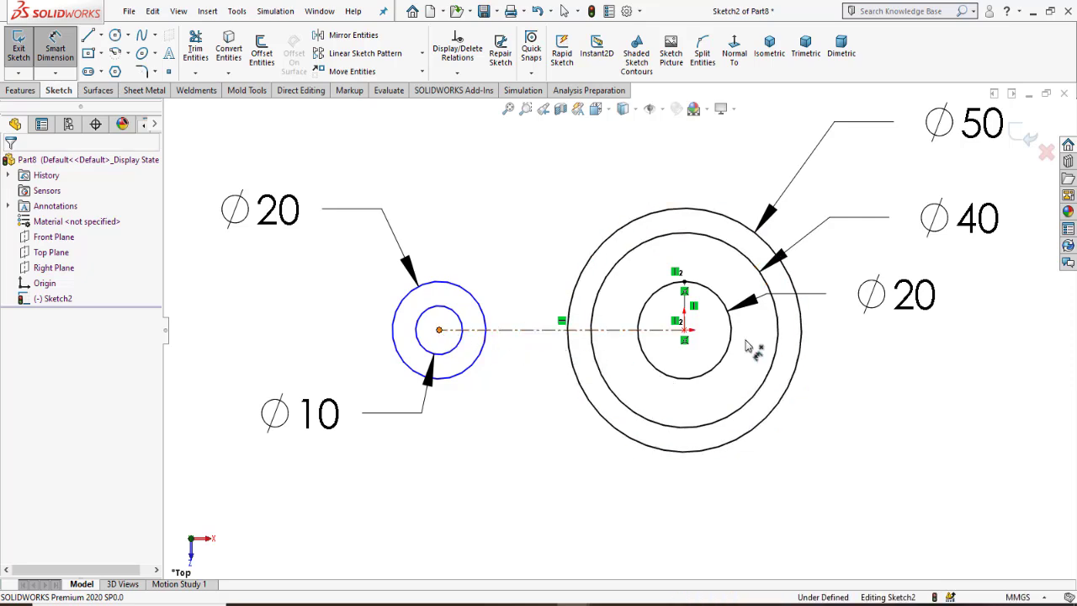
pyautogui.click(686, 330)
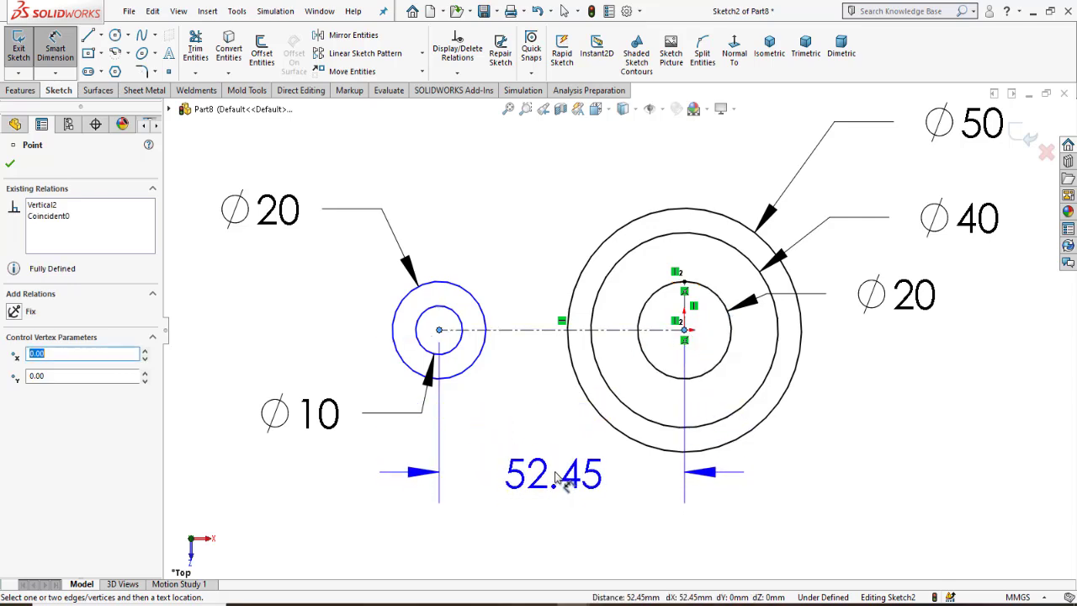
pyautogui.click(619, 507)
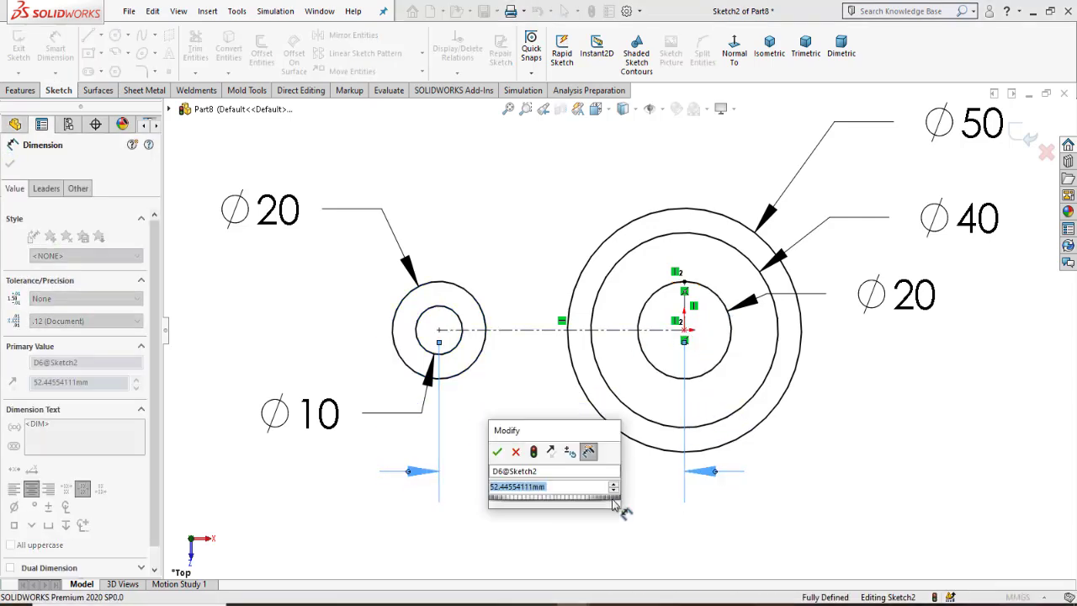
pyautogui.write('40')
pyautogui.press('Return')
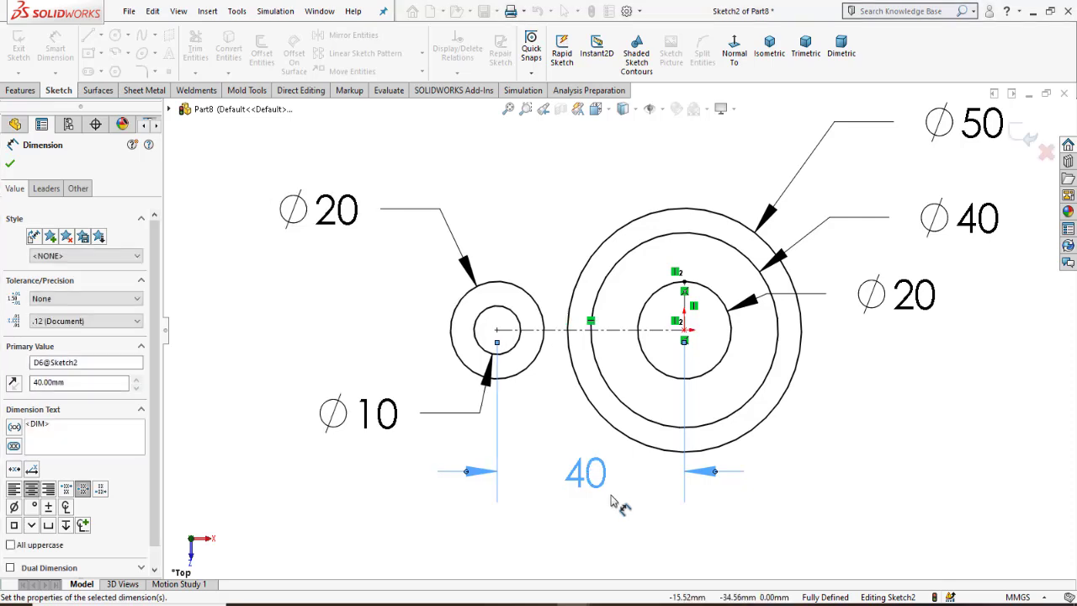
pyautogui.click(10, 163)
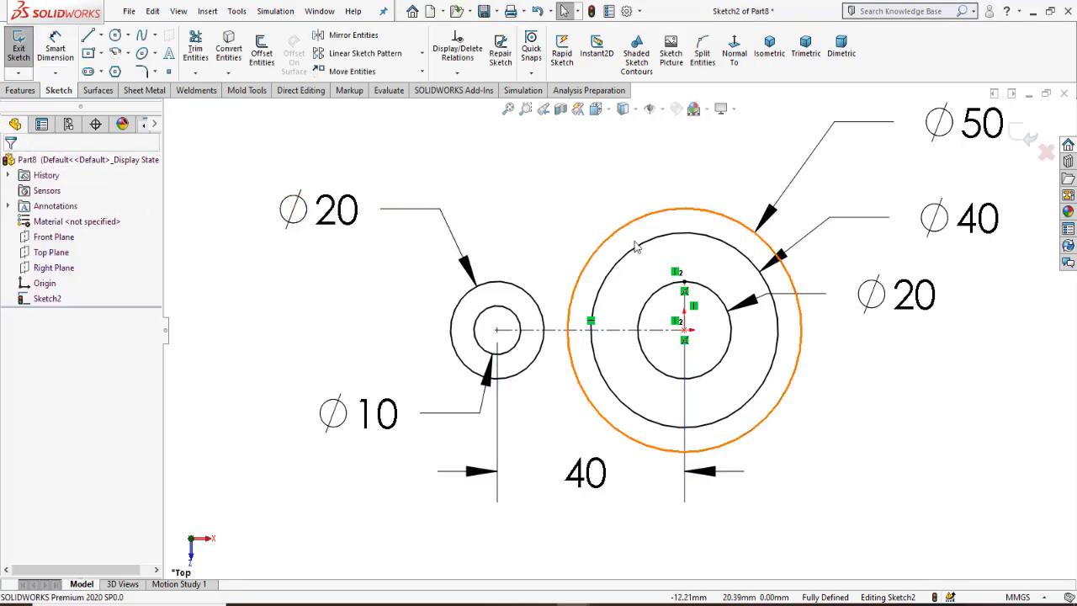
# Sketch a line tangent to the upper sides of the small 20 mm circle and the 50 mm circle.
pyautogui.press('l')
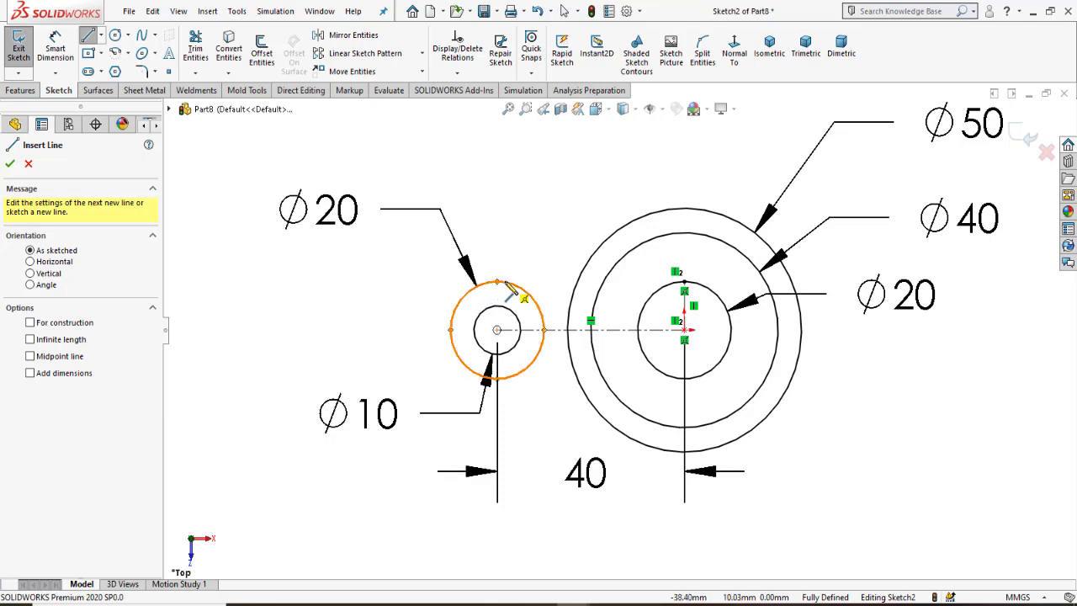
pyautogui.click(477, 281)
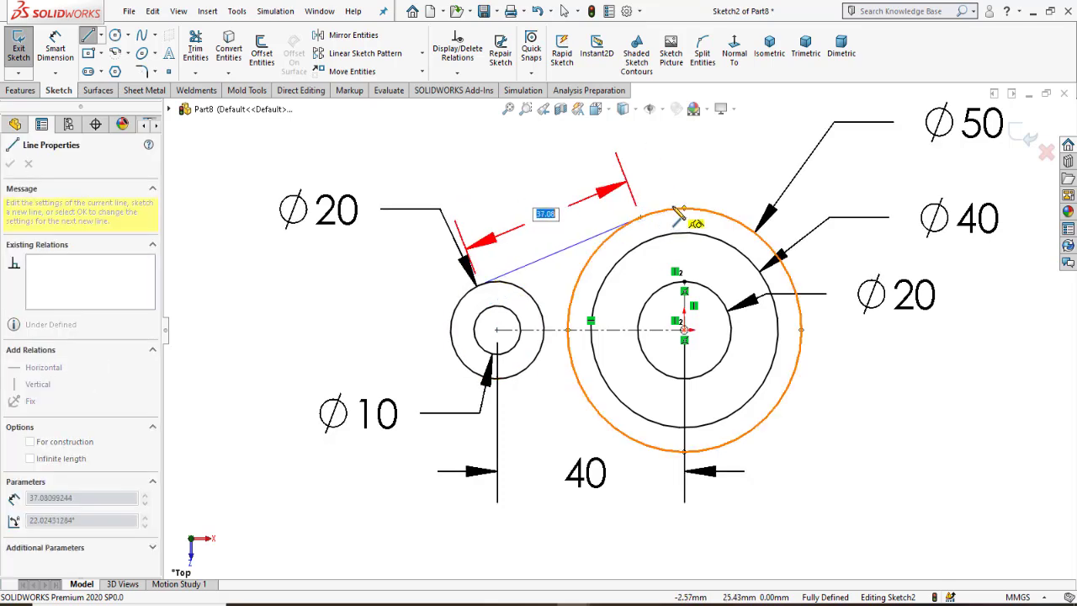
pyautogui.click(678, 212)
pyautogui.rightClick(590, 105)
pyautogui.click(625, 169)
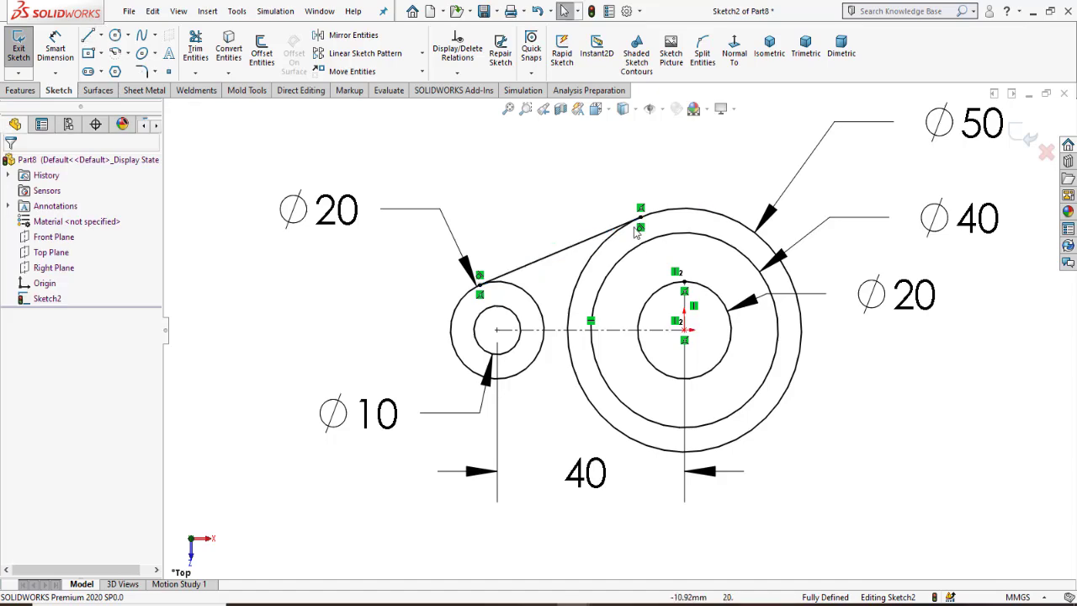
# Mirror the tangent line about the horizontal centerline, keeping the original.
pyautogui.scroll(-2, 637, 233)
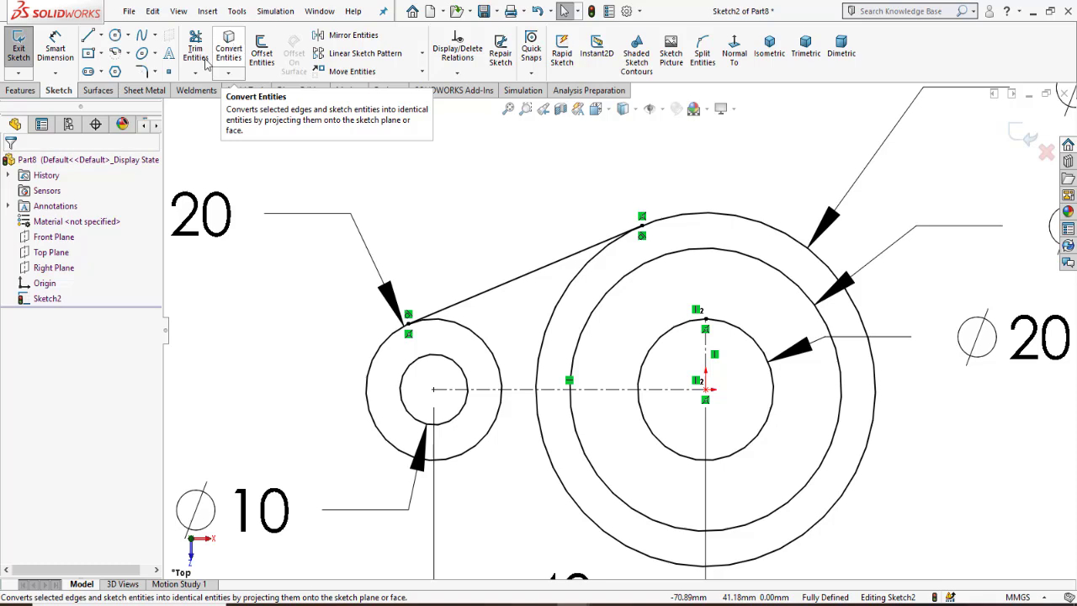
pyautogui.click(338, 35)
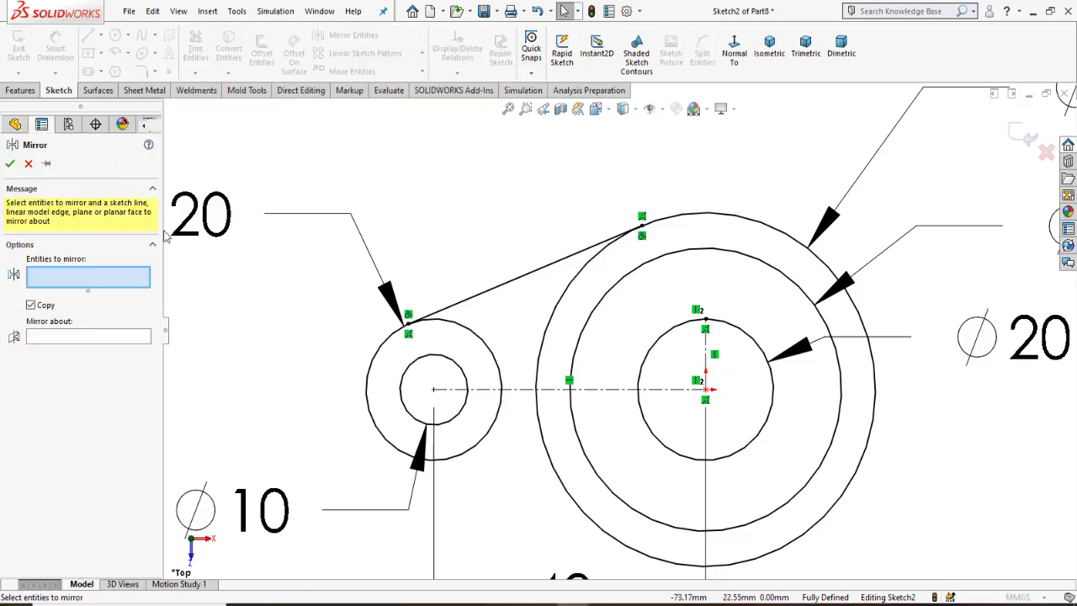
pyautogui.click(486, 291)
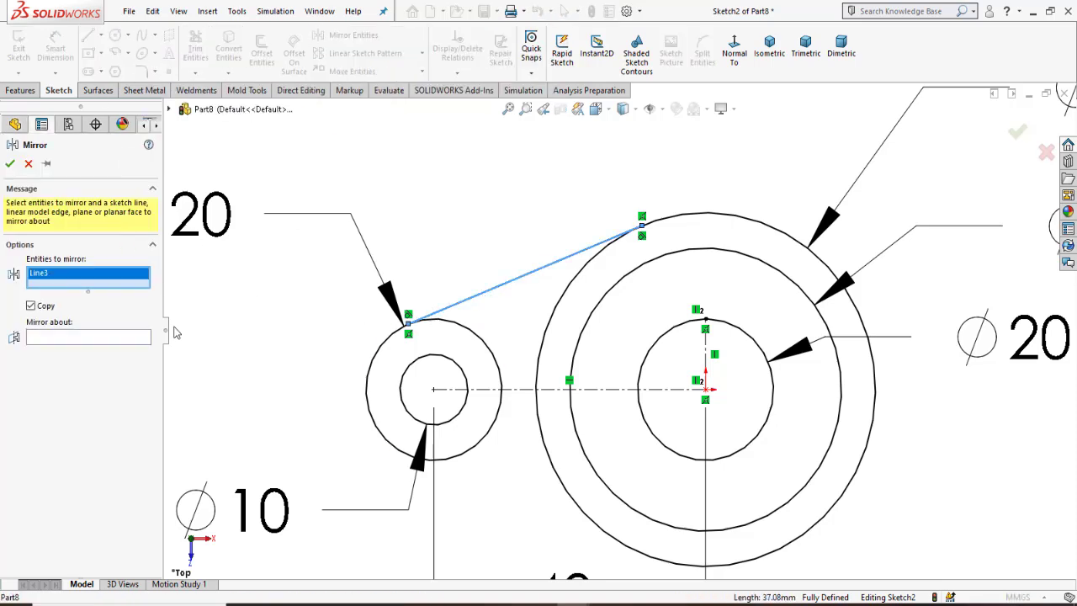
pyautogui.click(99, 338)
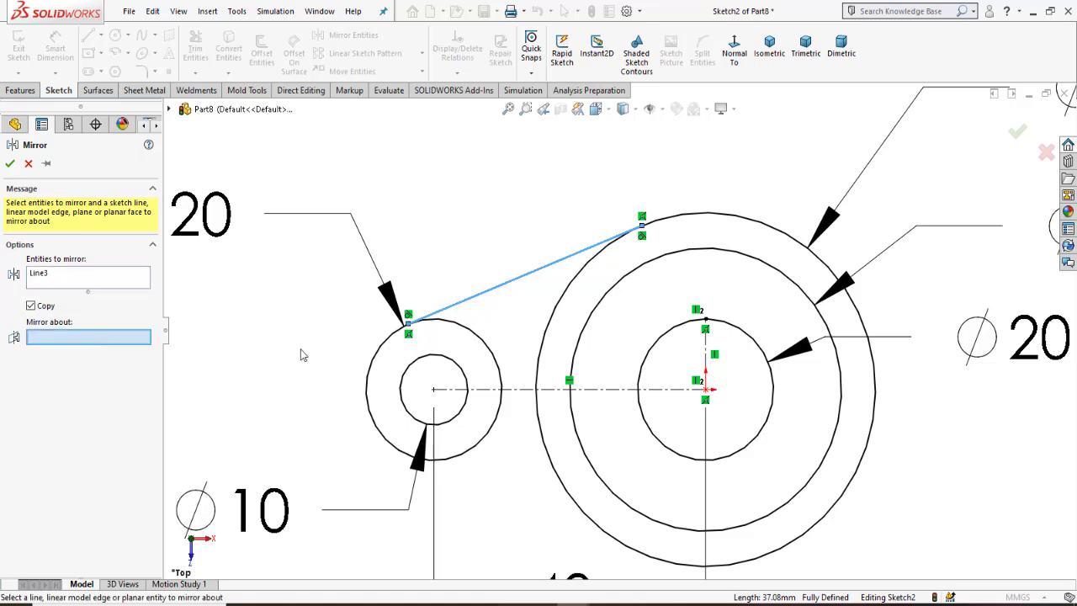
pyautogui.click(513, 390)
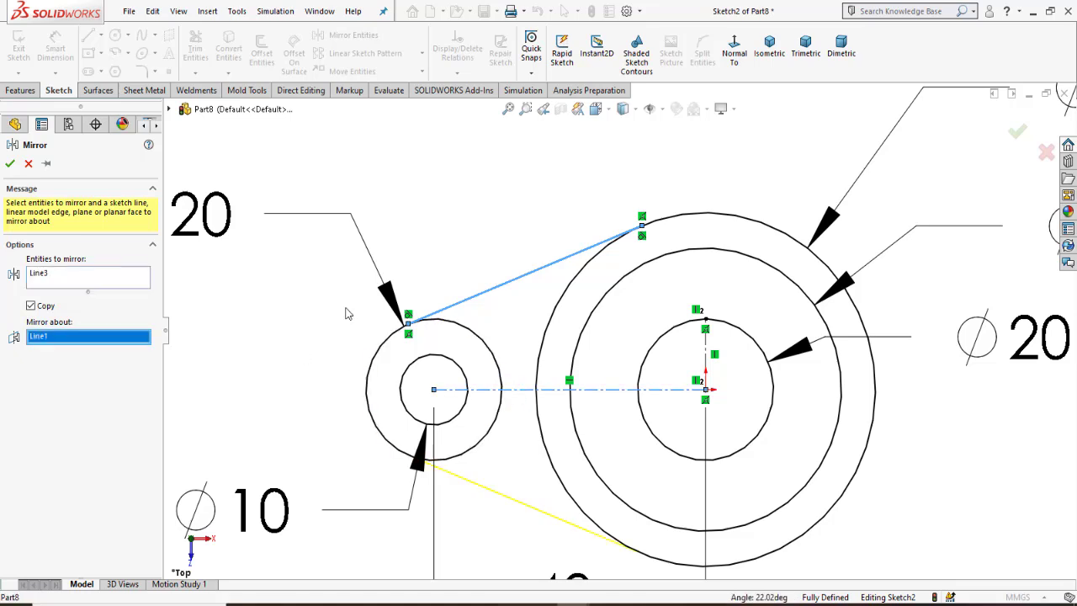
pyautogui.click(10, 163)
# Trim away the inner arcs of the small 20 mm circle and the 50 mm circle that lie between the two tangent lines.
pyautogui.scroll(2, 511, 194)
pyautogui.scroll(1, 688, 316)
pyautogui.scroll(-1, 688, 316)
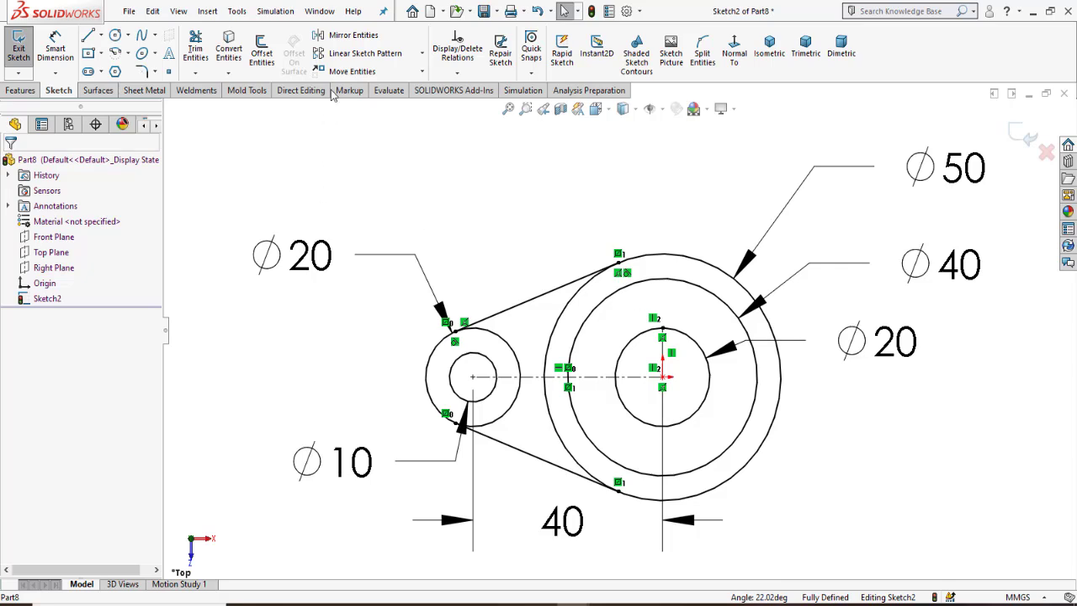
pyautogui.click(195, 48)
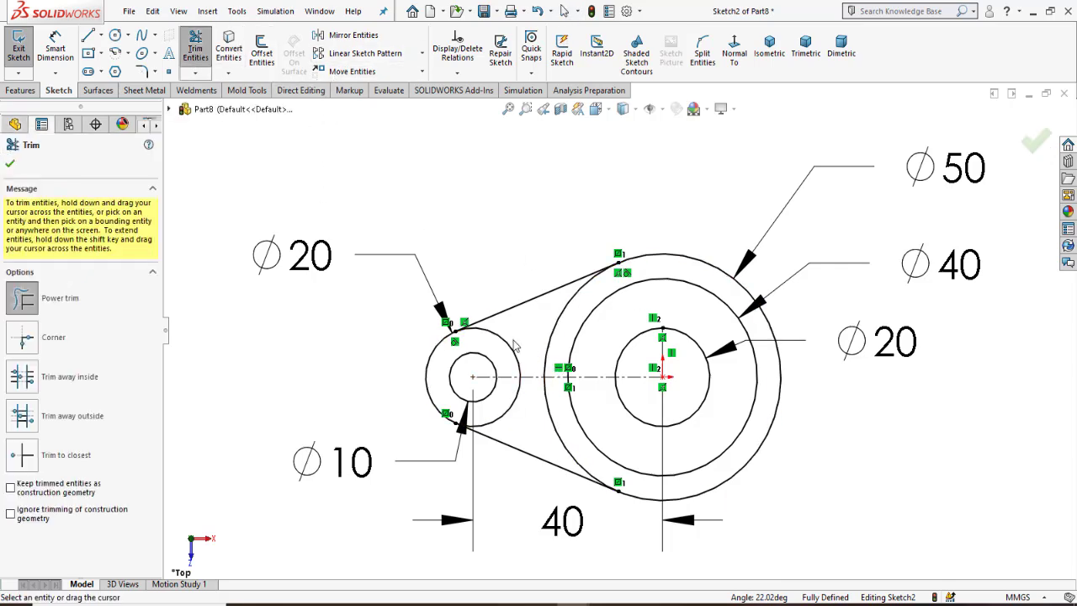
pyautogui.moveTo(520, 336); pyautogui.dragTo(501, 352)
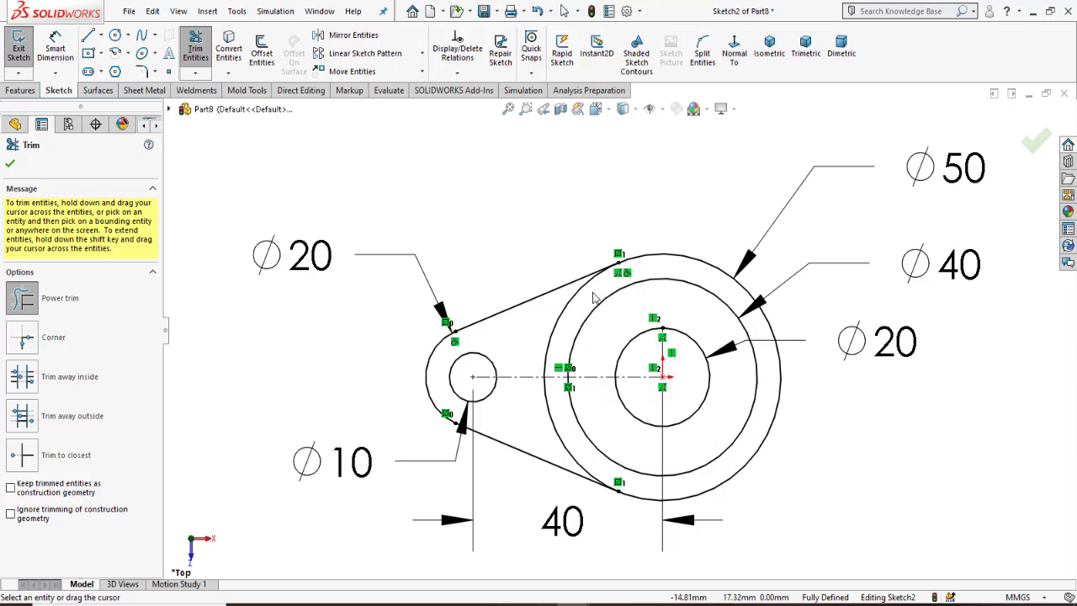
pyautogui.moveTo(593, 296); pyautogui.dragTo(557, 304)
pyautogui.moveTo(558, 407); pyautogui.dragTo(541, 437)
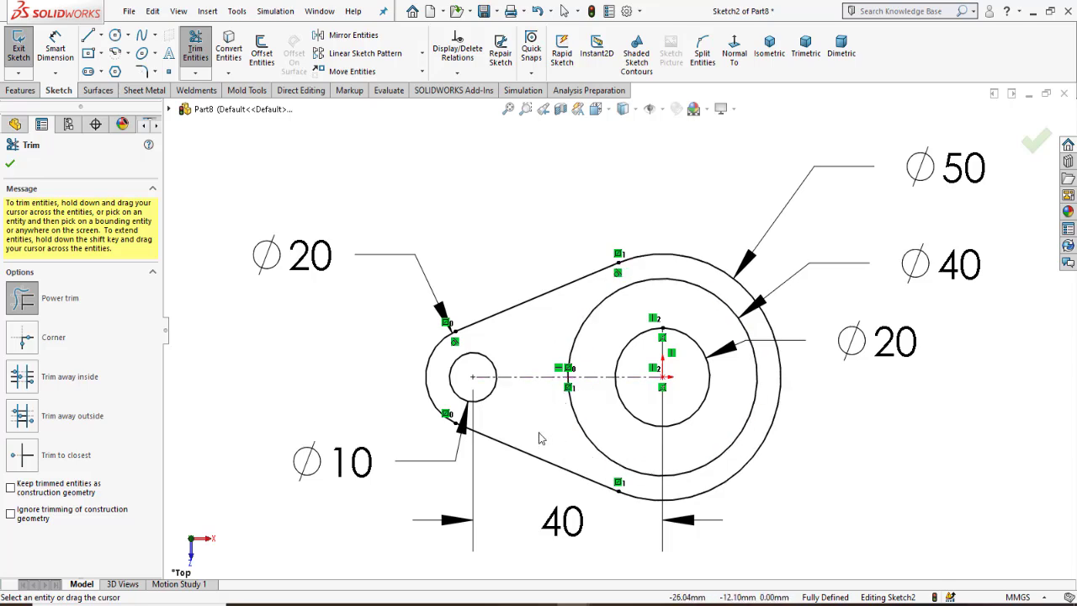
pyautogui.click(9, 164)
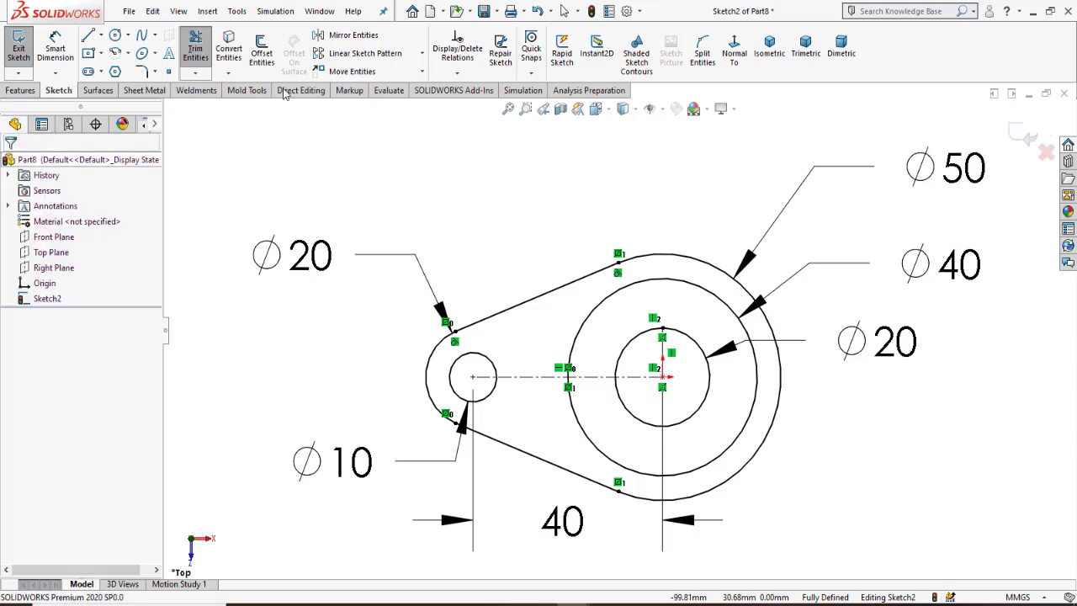
# Mirror the lug's tangent lines, end arc, 10 mm hole and horizontal centerline about the vertical centerline, keeping the originals.
pyautogui.click(347, 34)
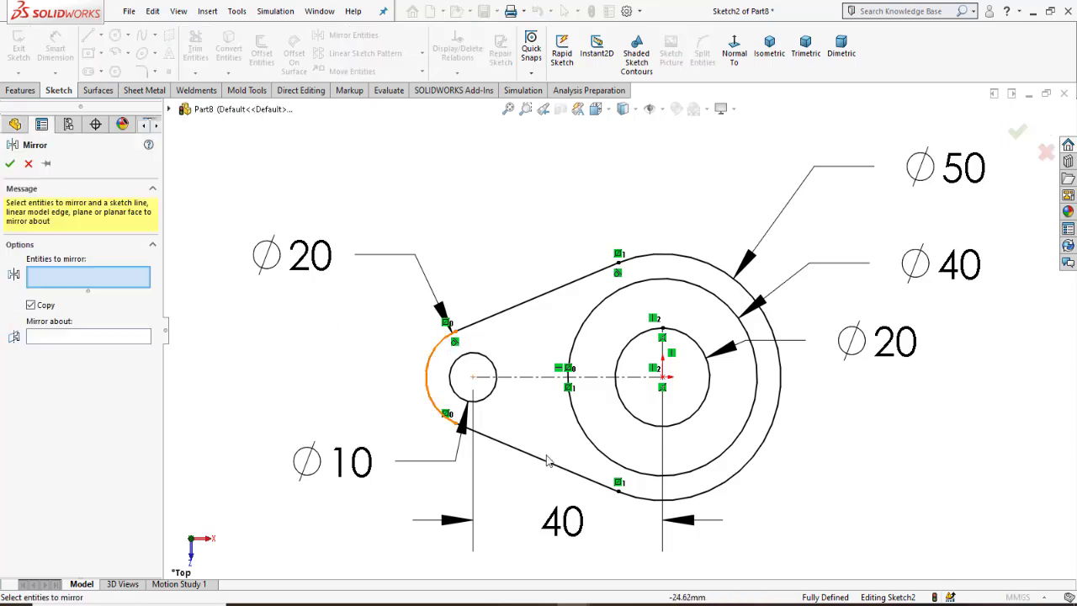
pyautogui.moveTo(519, 485); pyautogui.dragTo(412, 284)
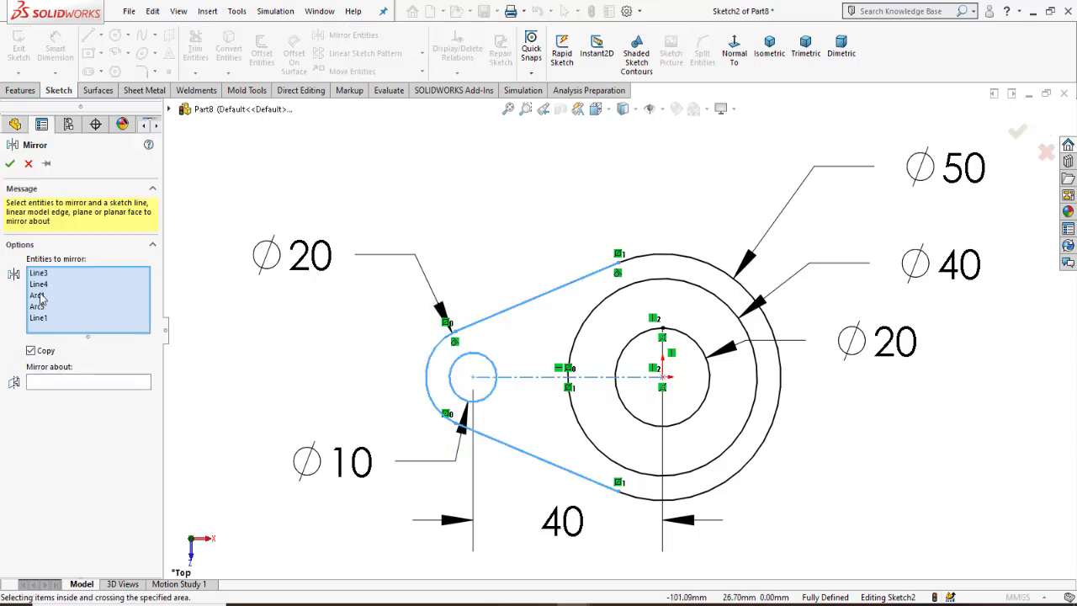
pyautogui.click(51, 382)
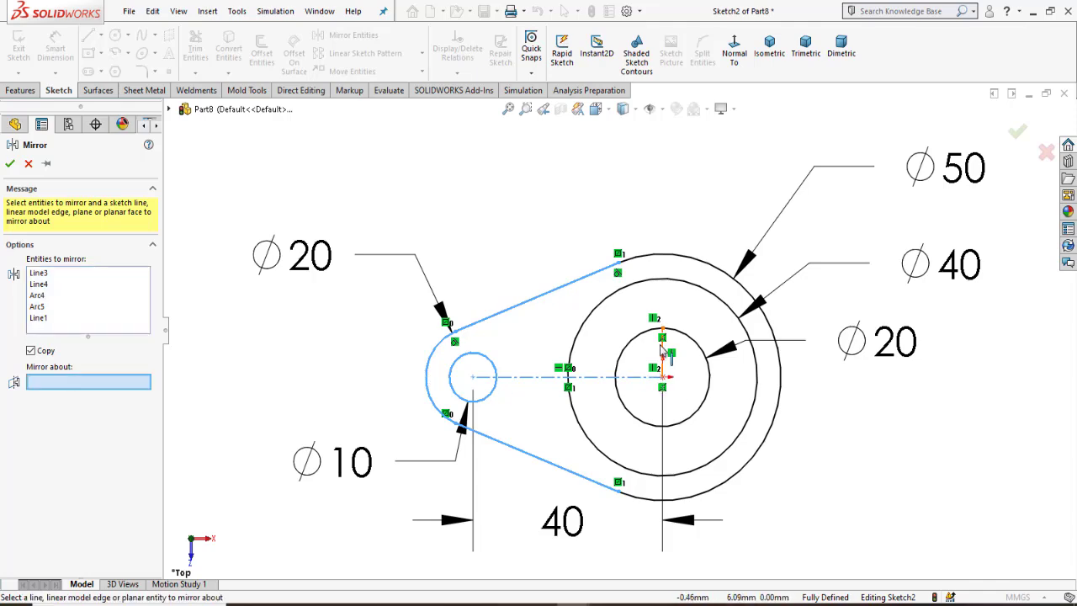
pyautogui.scroll(-5, 661, 344)
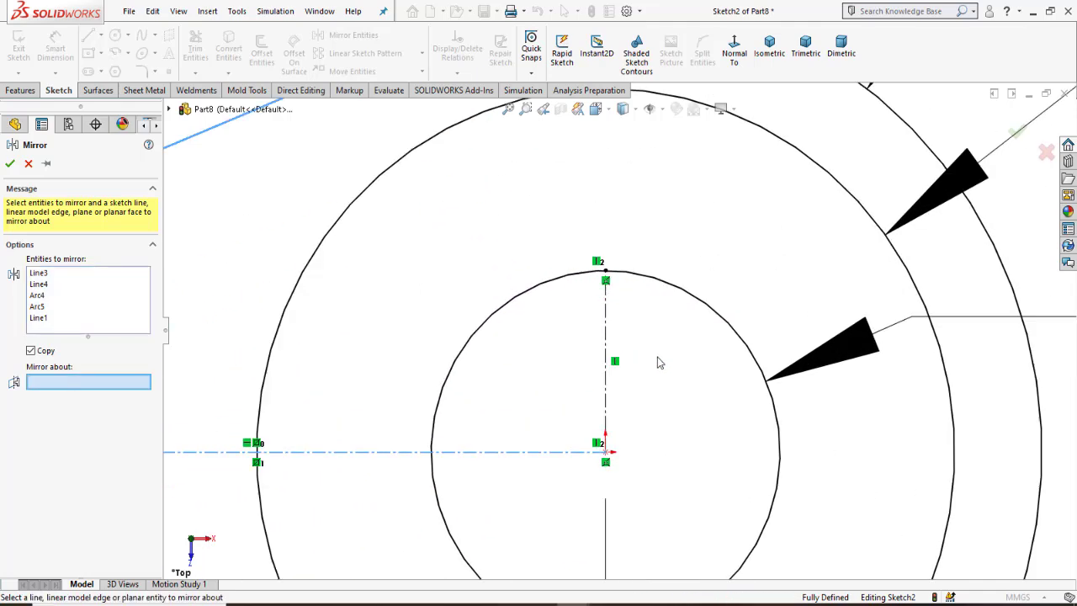
pyautogui.click(606, 343)
pyautogui.scroll(5, 589, 353)
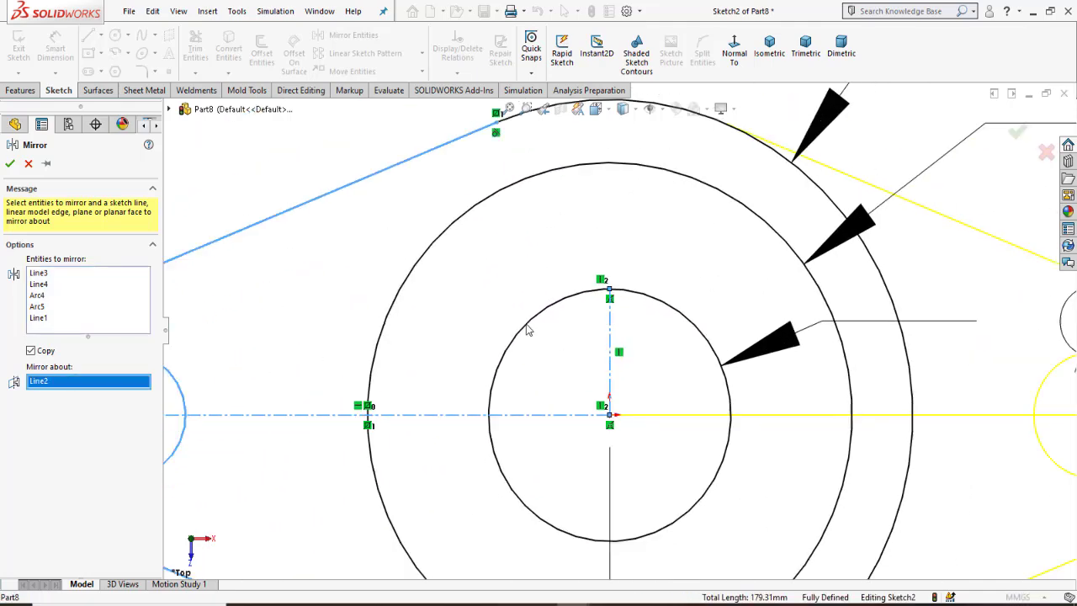
pyautogui.click(9, 164)
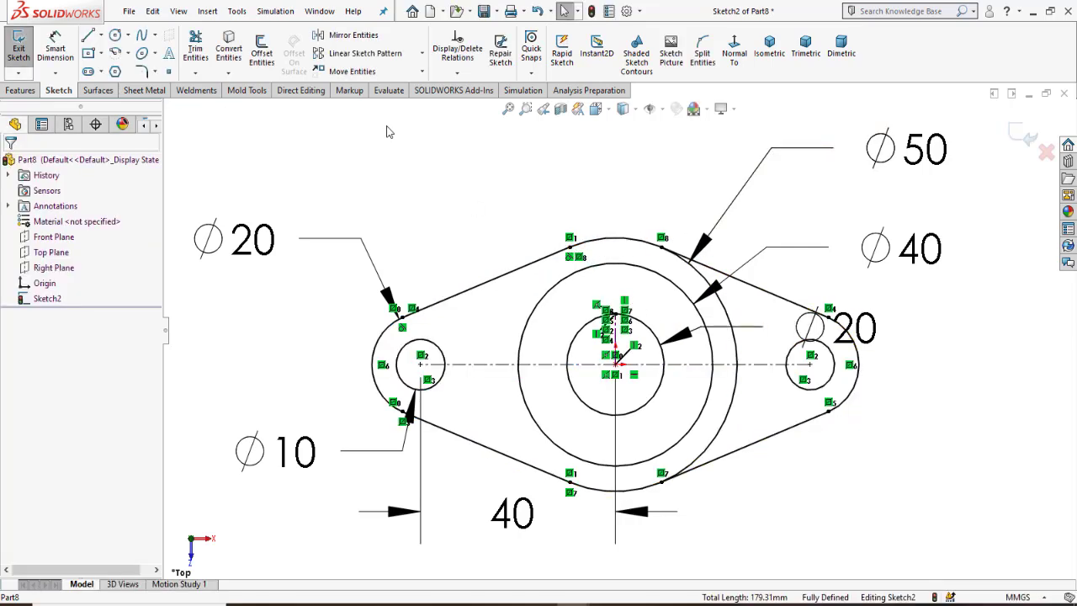
# Trim away the arc of the 50 mm circle that lies inside the mirrored lug, between its two tangent lines.
pyautogui.click(195, 49)
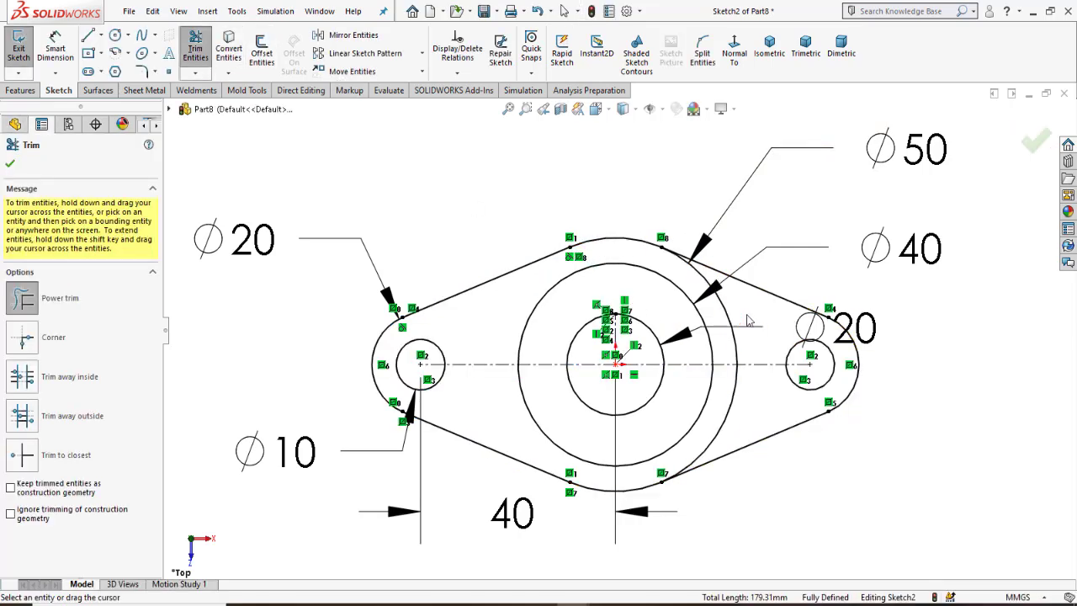
pyautogui.click(735, 320)
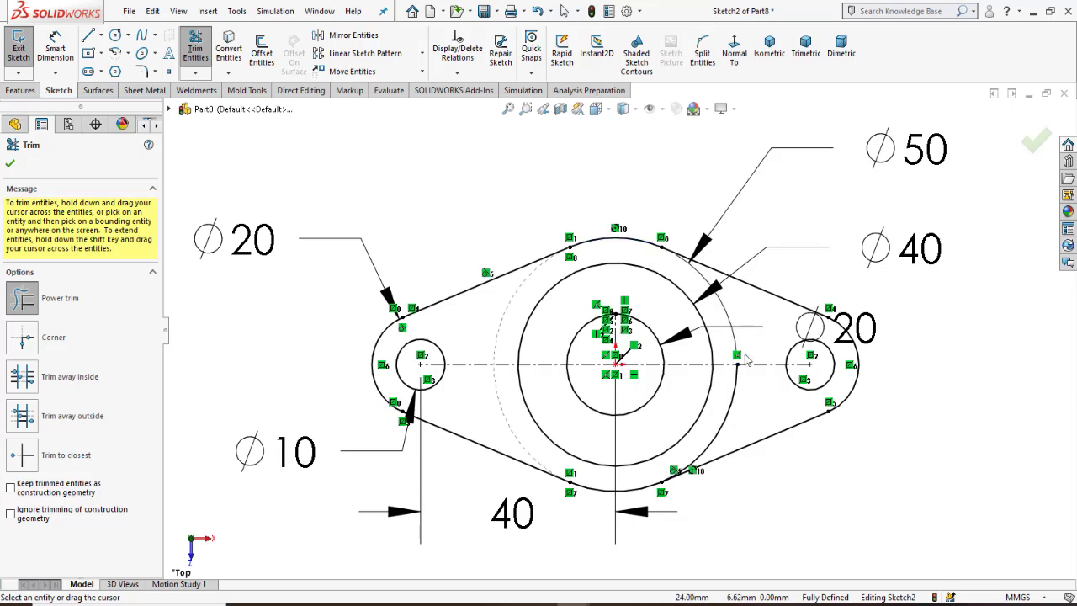
pyautogui.click(737, 409)
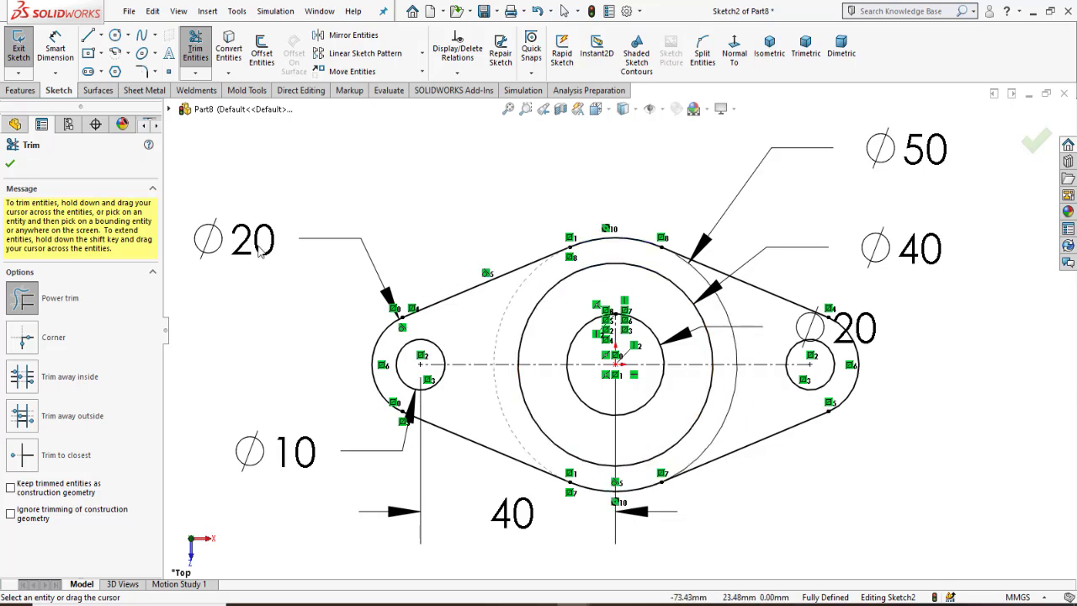
pyautogui.click(9, 165)
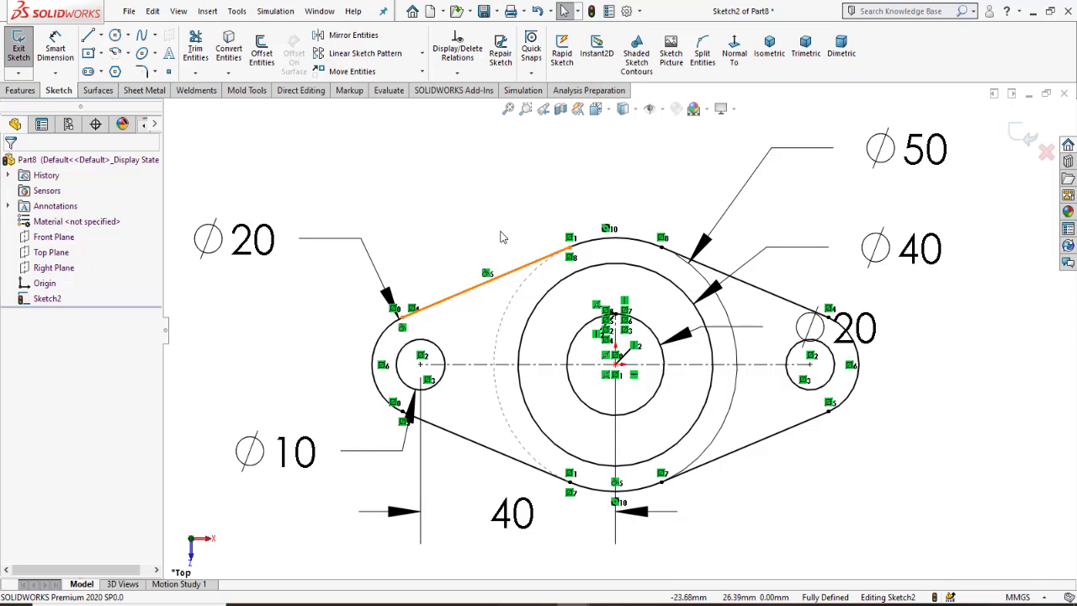
pyautogui.scroll(4, 499, 234)
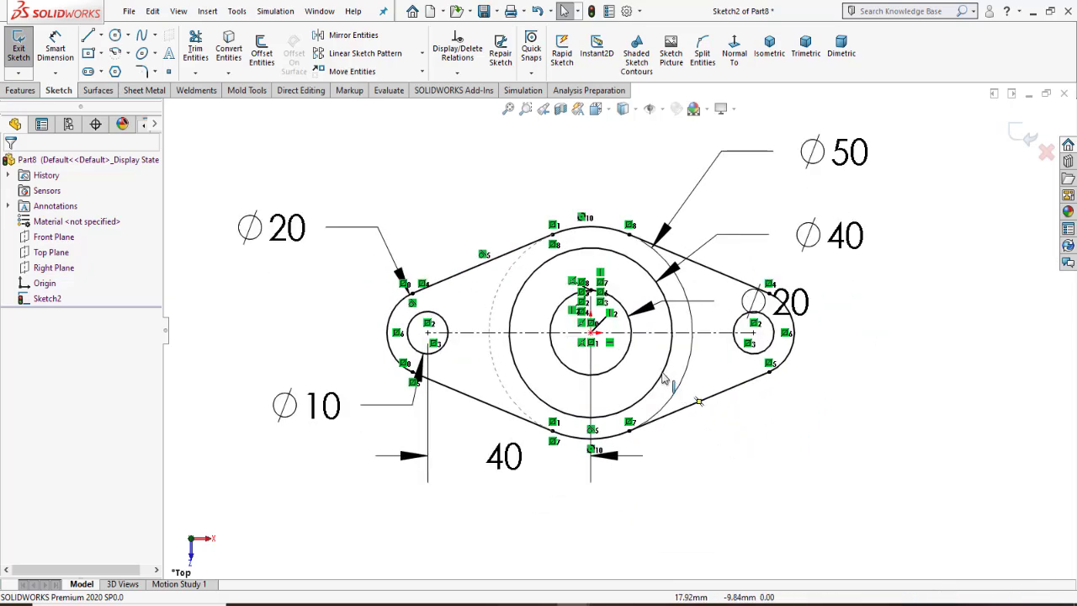
pyautogui.scroll(-2, 610, 286)
pyautogui.scroll(2, 610, 286)
pyautogui.scroll(-2, 610, 277)
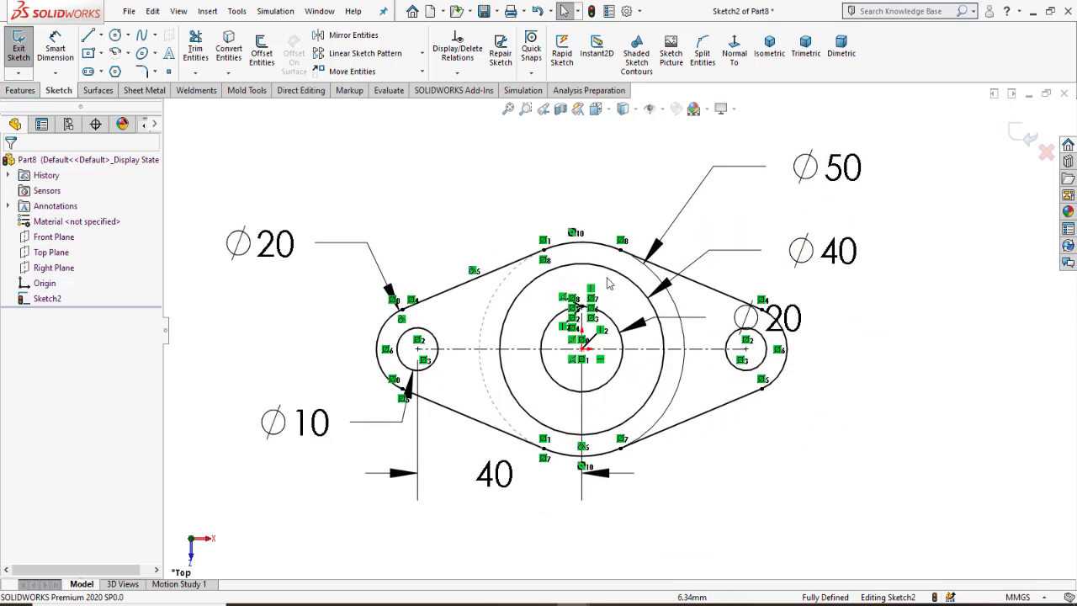
pyautogui.scroll(-2, 568, 255)
pyautogui.scroll(2, 488, 229)
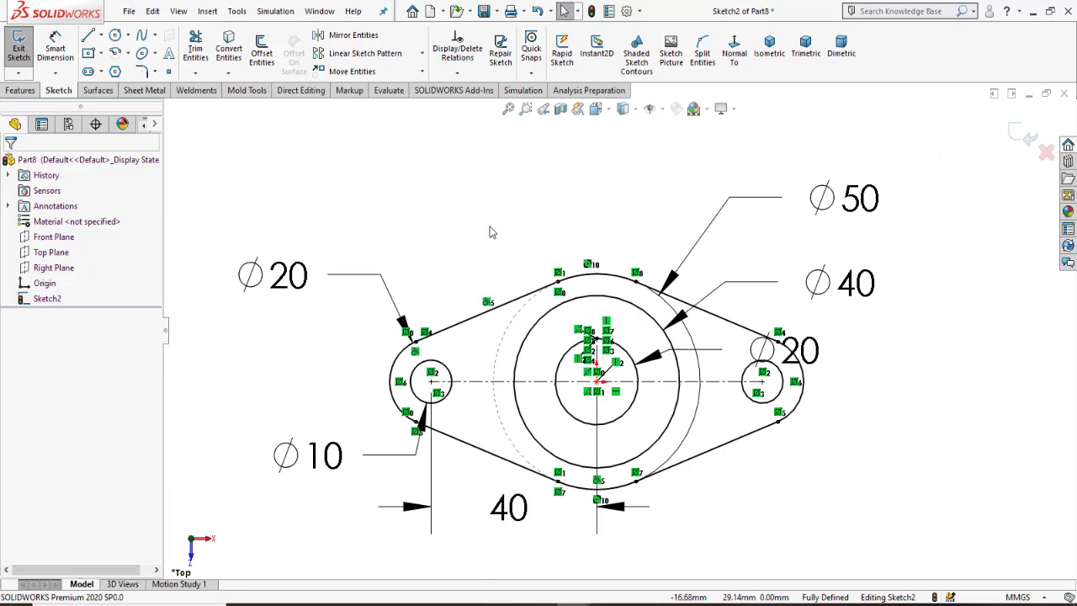
pyautogui.scroll(-1, 591, 360)
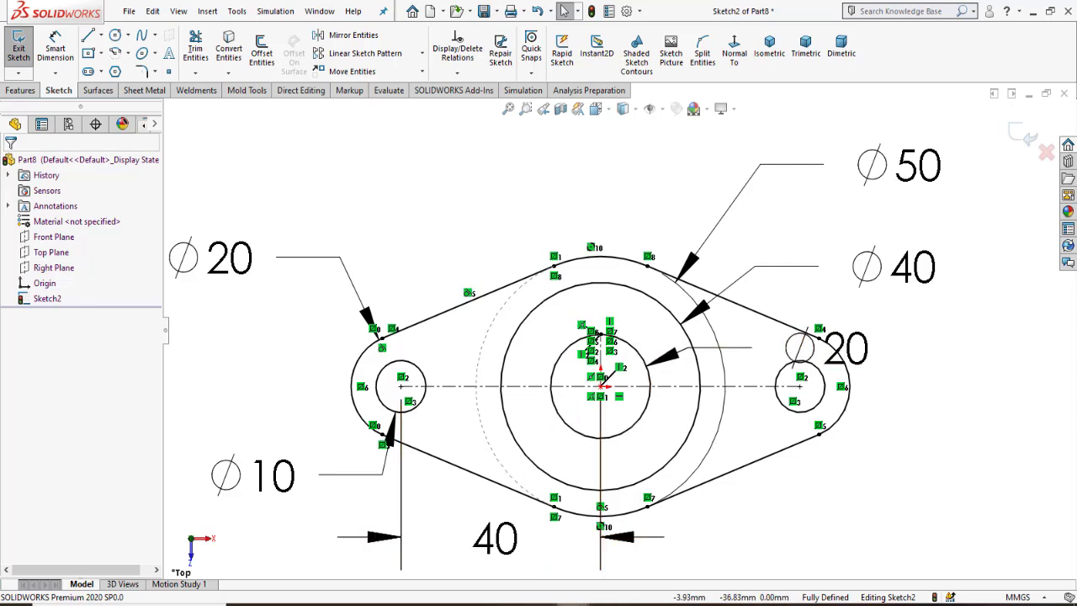
# Check the flange and boss heights in the section view of the Part4 drawing and return to the Part8 sketch.
pyautogui.moveTo(573, 603)
pyautogui.click(516, 570)
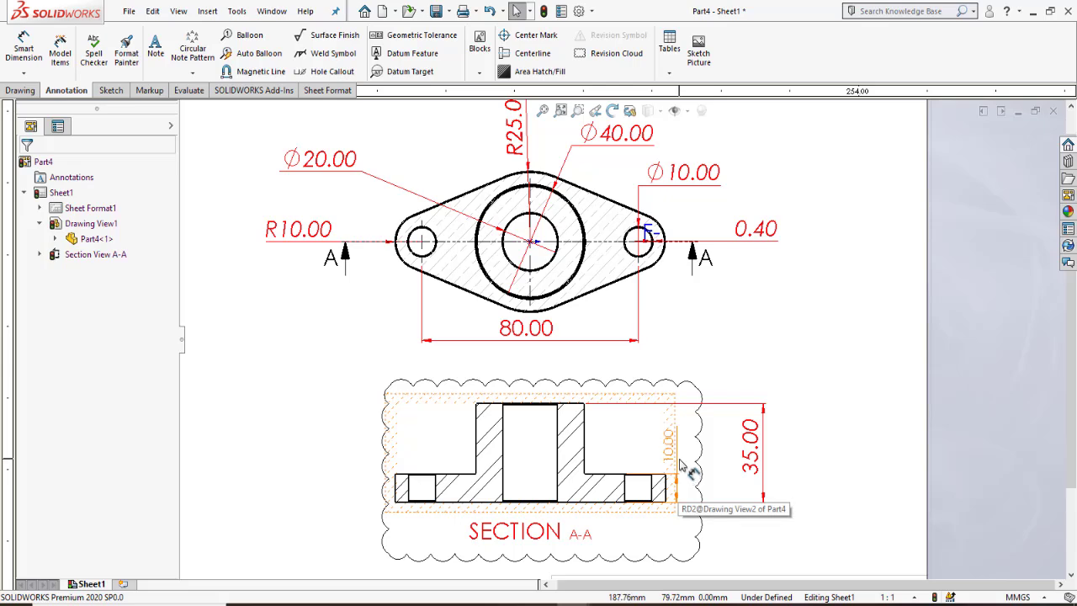
pyautogui.moveTo(572, 600)
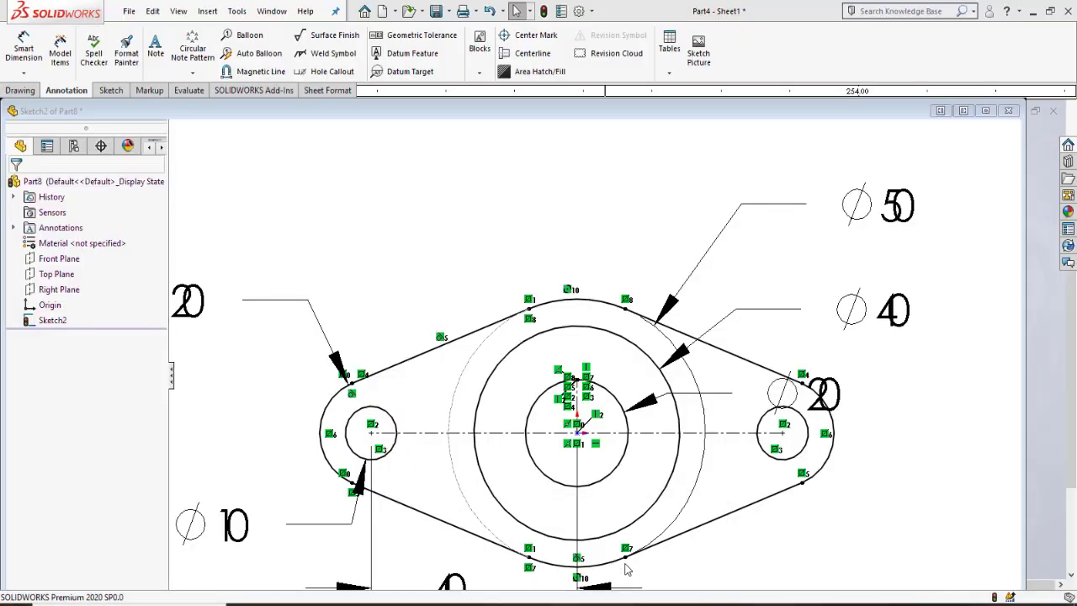
pyautogui.click(644, 555)
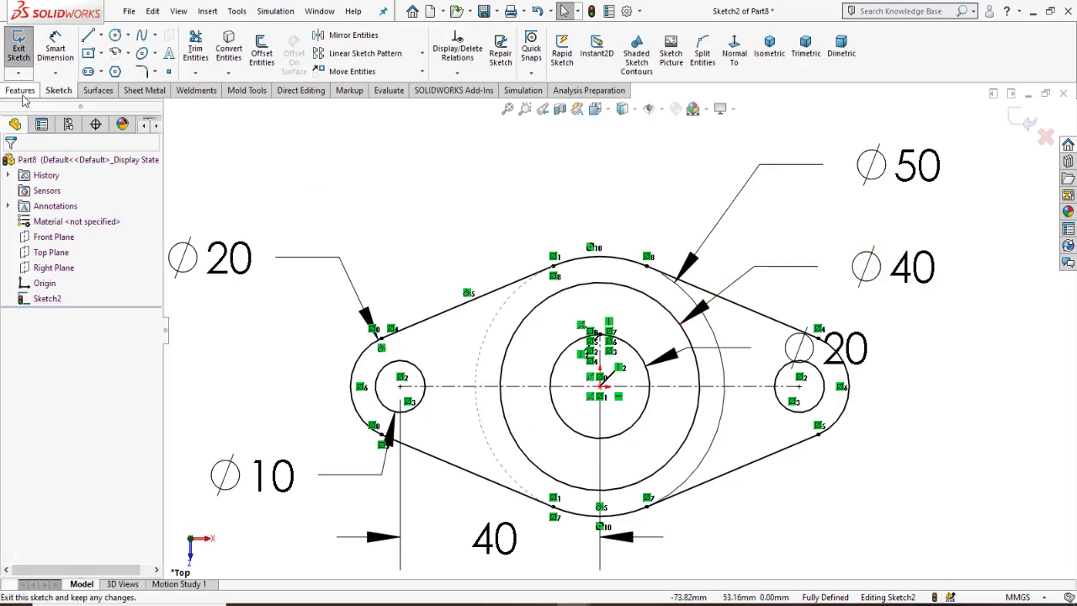
# Extrude the ring-shaped region between the central 20 mm and 40 mm circles as a blind boss 35 mm deep.
pyautogui.click(32, 91)
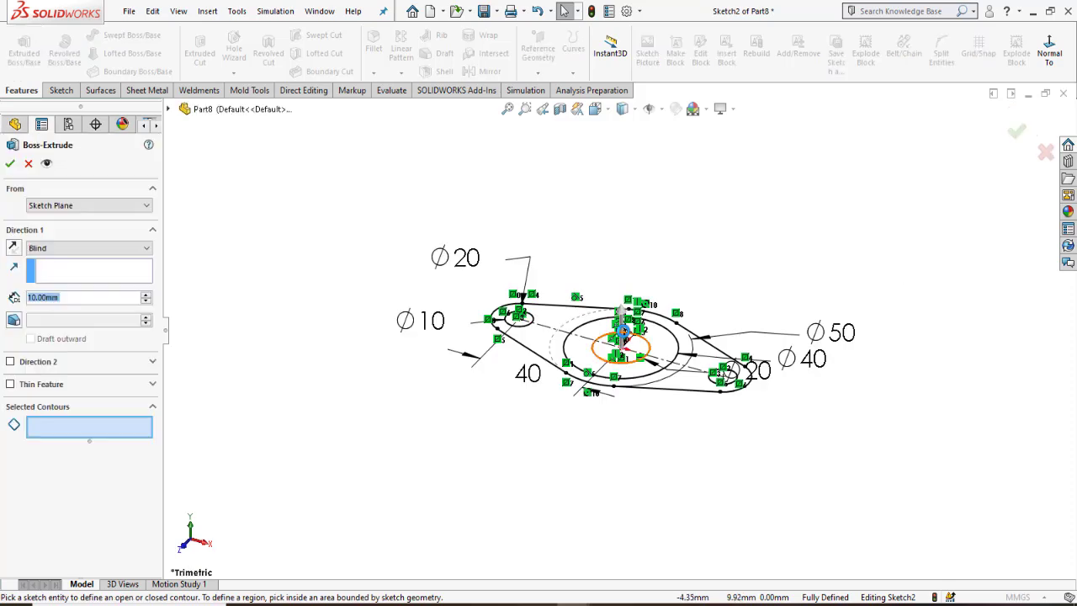
pyautogui.click(586, 363)
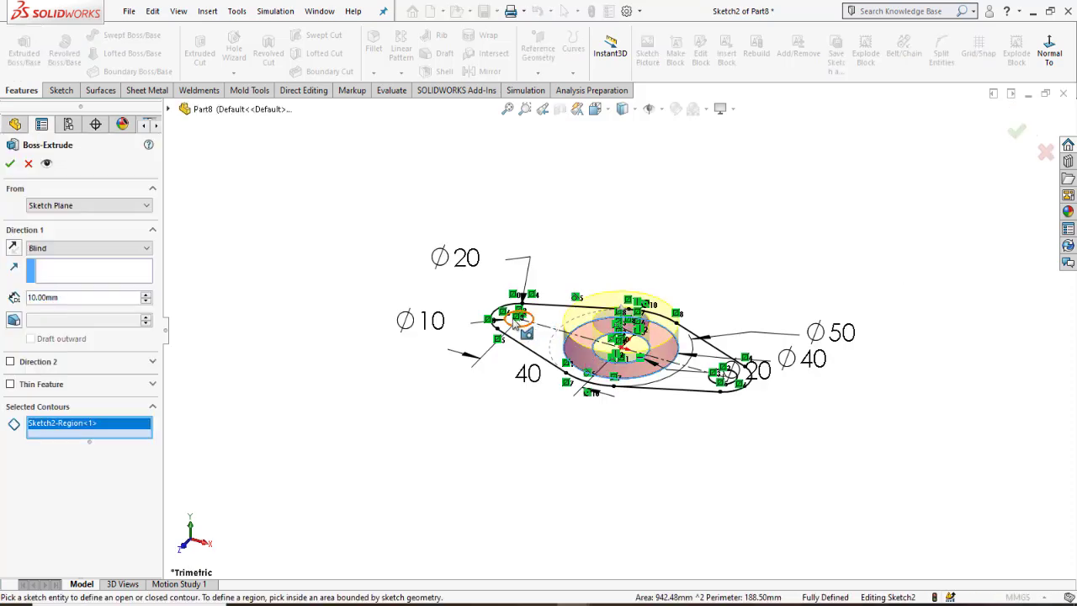
pyautogui.doubleClick(43, 296)
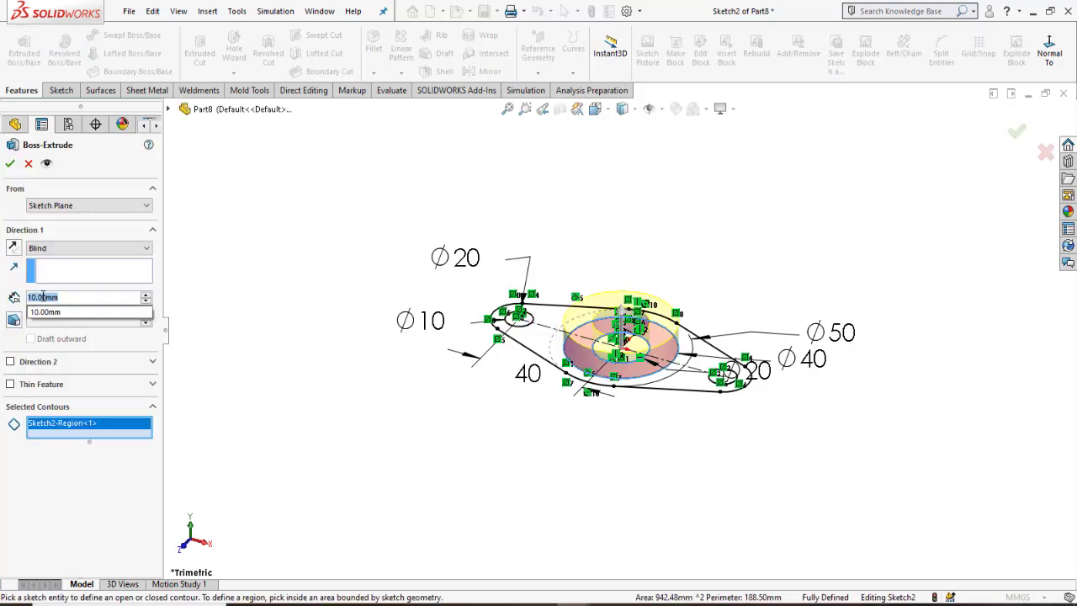
pyautogui.write('35')
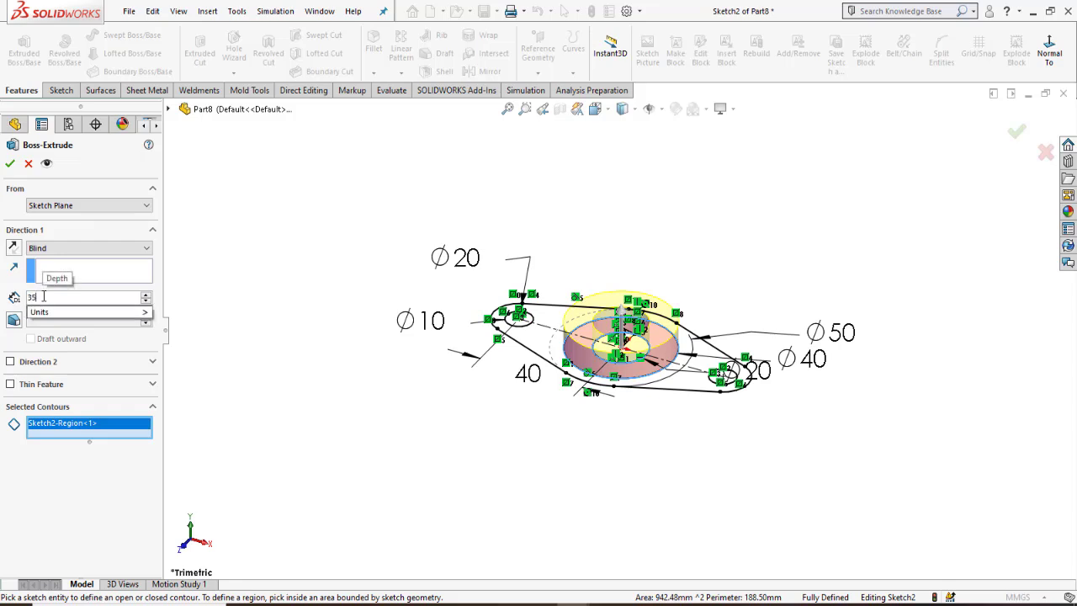
pyautogui.press('Return')
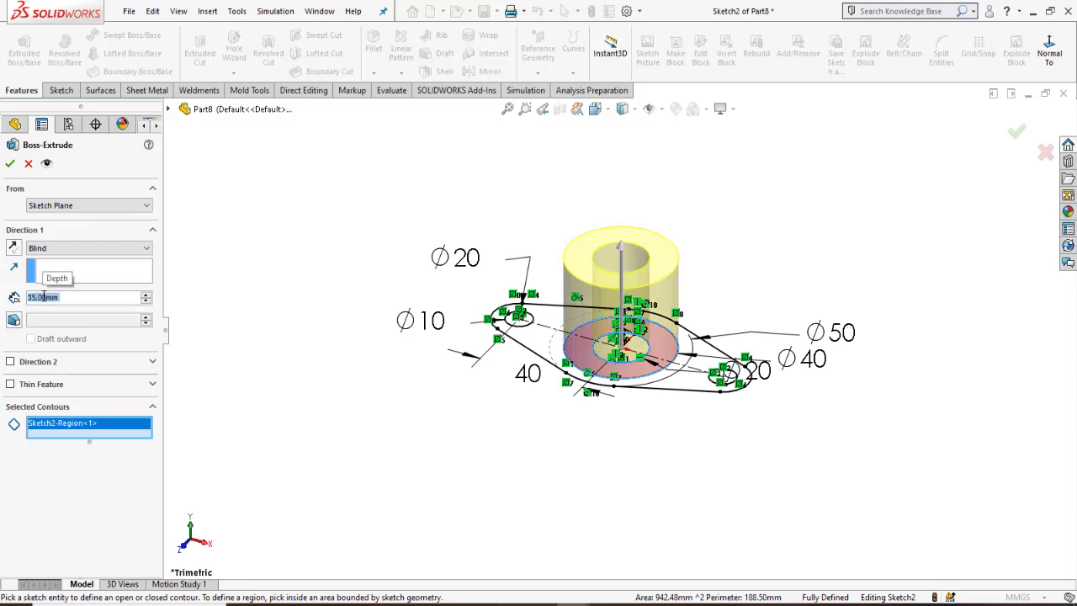
pyautogui.click(11, 163)
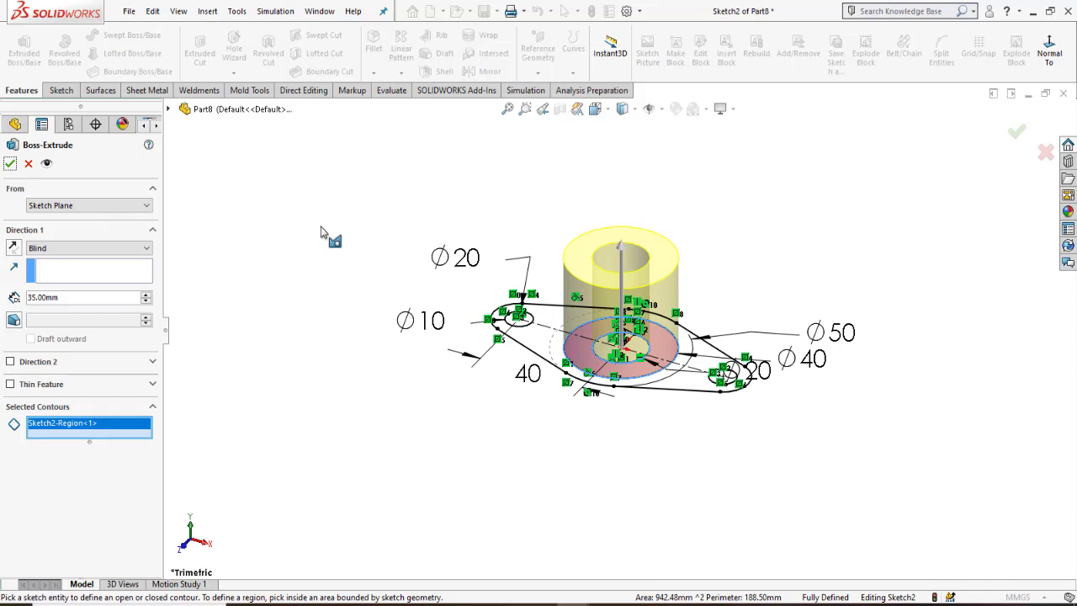
pyautogui.click(10, 164)
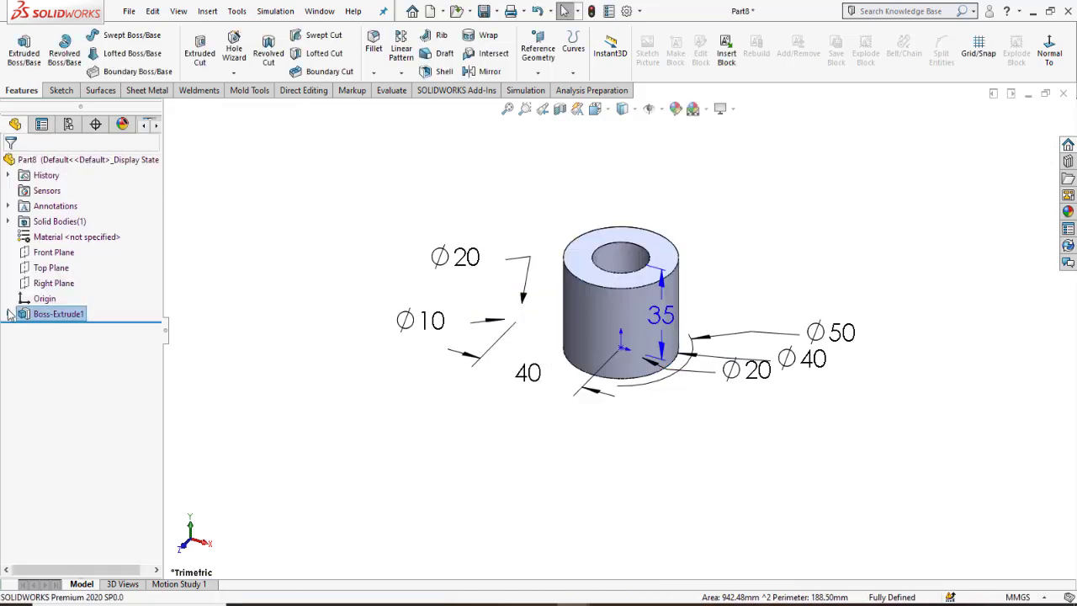
# Reuse the boss's sketch to extrude the flange region around the boss and lug holes 10 mm, merging the result.
pyautogui.click(8, 314)
pyautogui.click(59, 329)
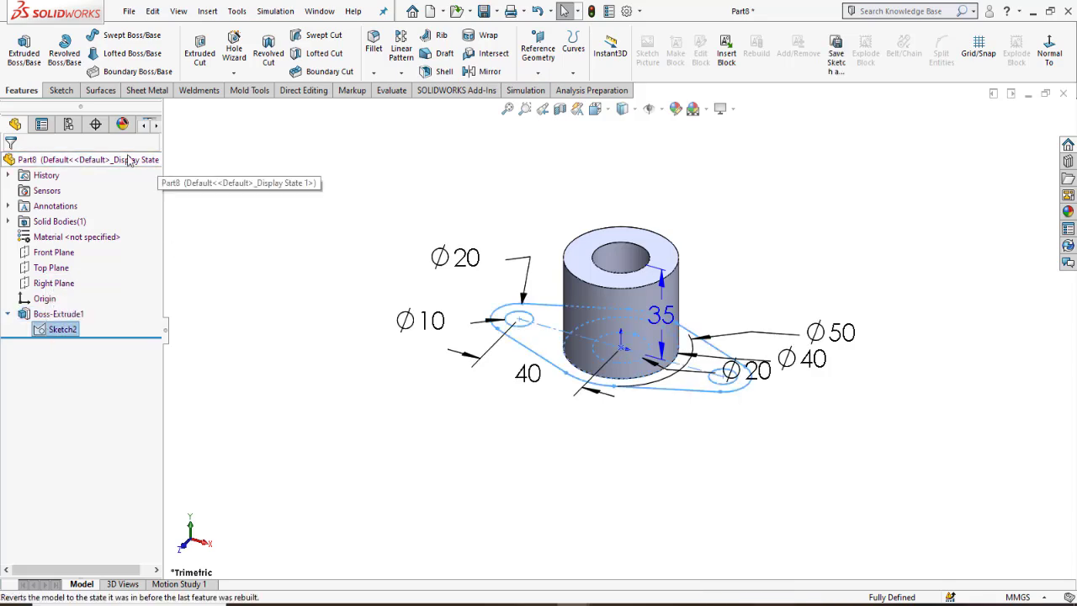
pyautogui.click(24, 53)
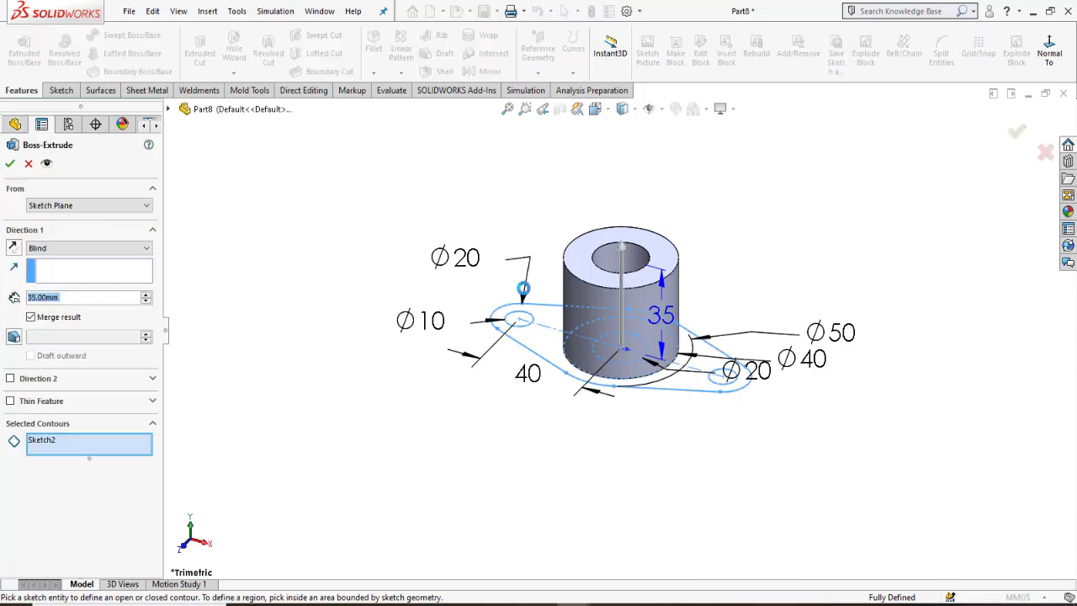
pyautogui.click(528, 348)
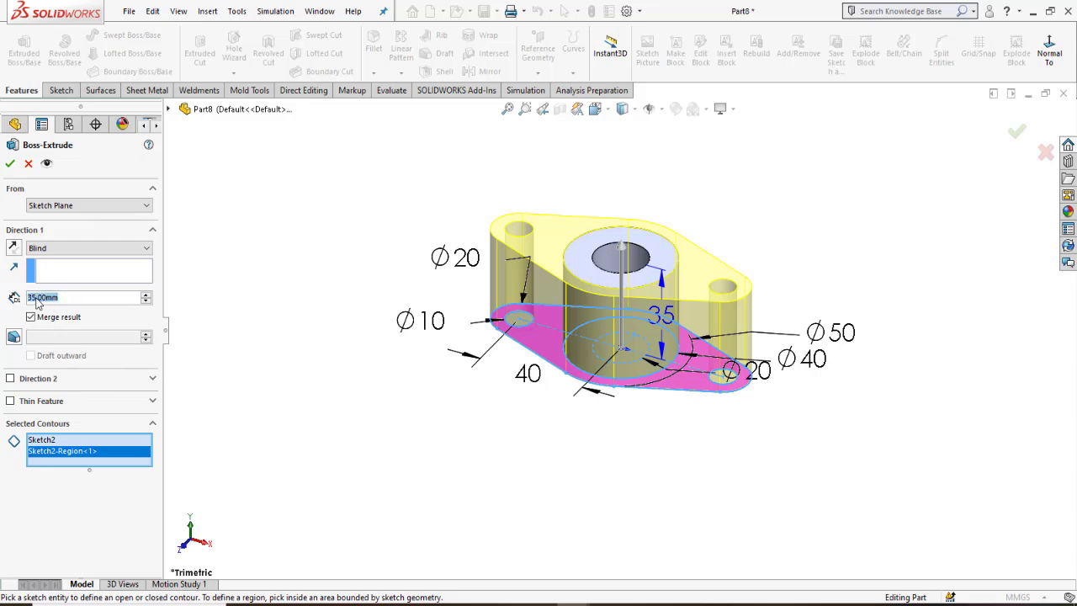
pyautogui.write('10')
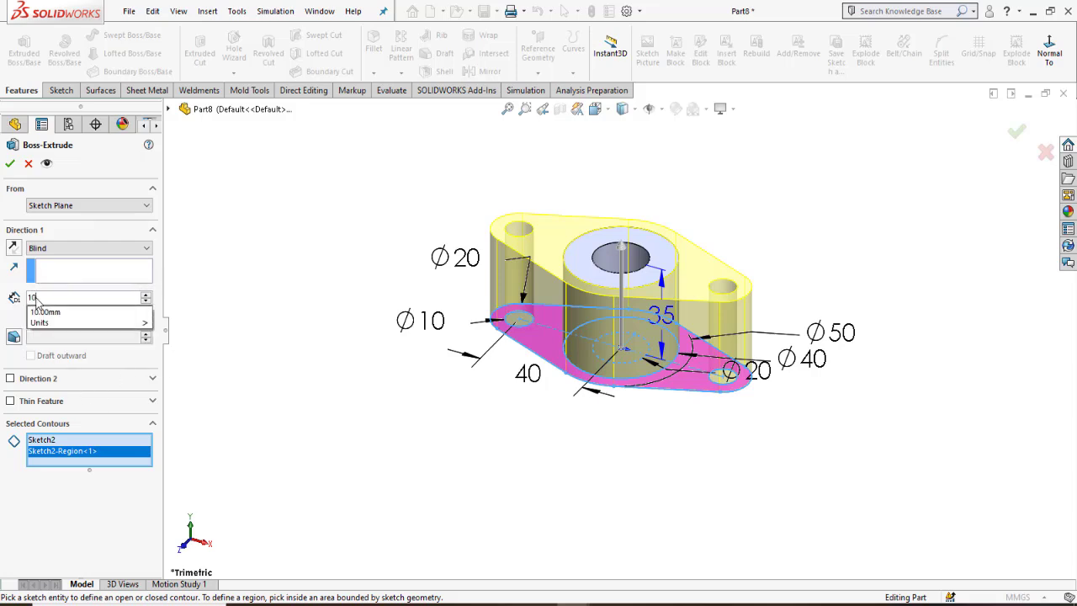
pyautogui.press('Return')
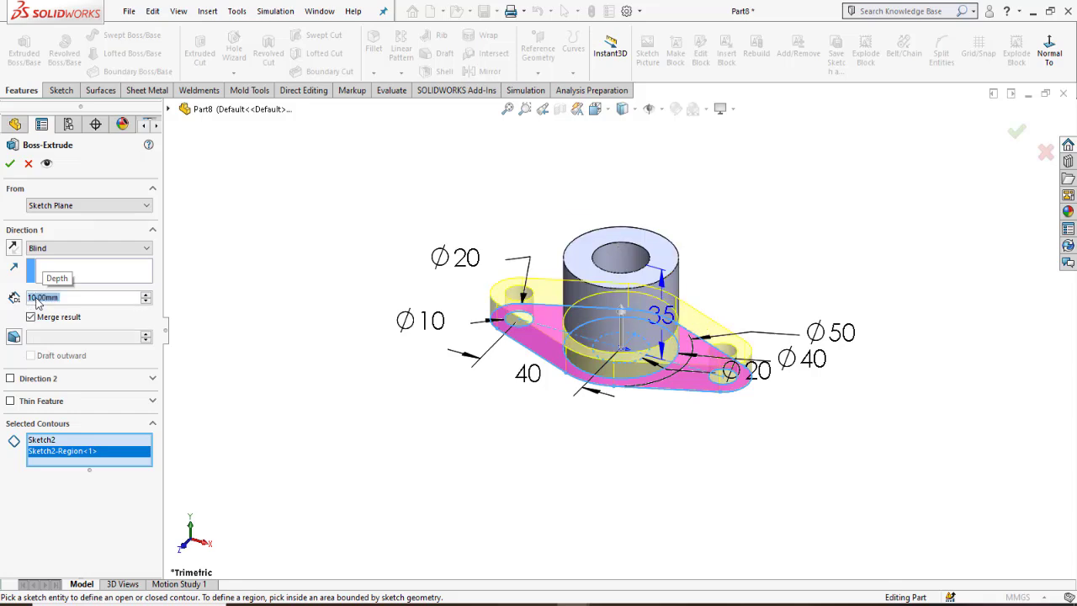
pyautogui.click(10, 163)
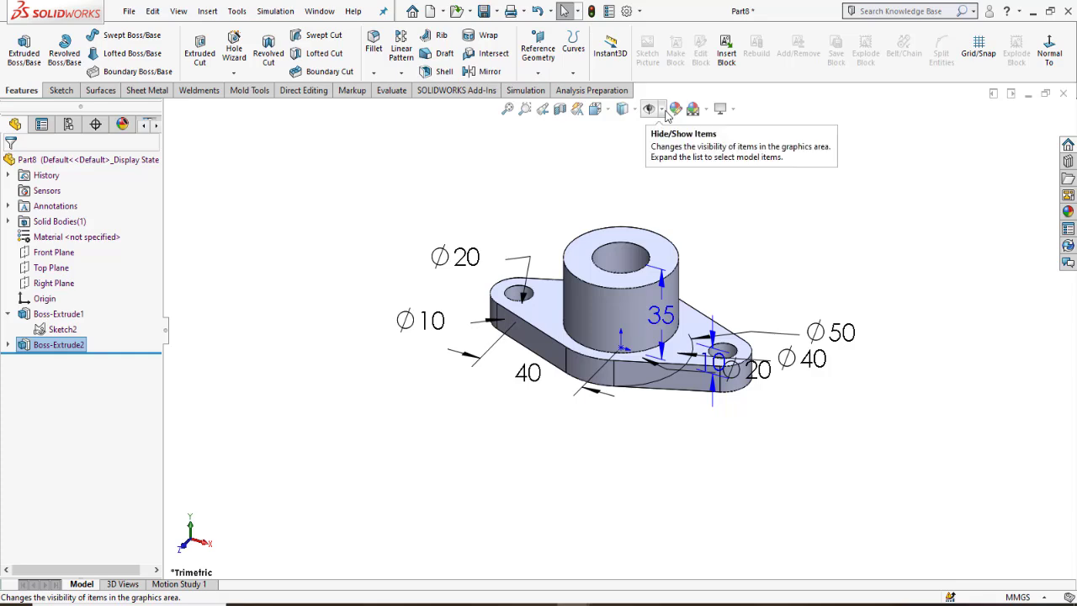
# Hide the feature dimensions displayed on the model in the graphics area.
pyautogui.click(663, 110)
pyautogui.click(650, 227)
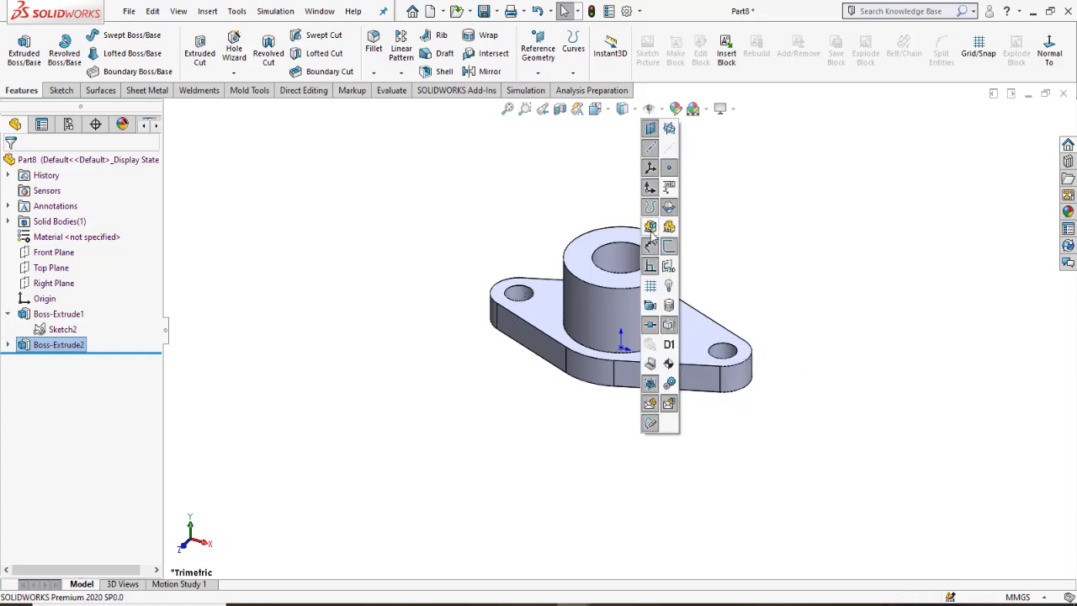
pyautogui.click(567, 187)
# Fillet all edges of the flange's top face, the boss's top face and the part's underside with a symmetric 0.40 mm radius.
pyautogui.scroll(-3, 646, 294)
pyautogui.scroll(3, 646, 295)
pyautogui.moveTo(583, 209); pyautogui.dragTo(589, 188, button='middle')
pyautogui.scroll(-2, 624, 256)
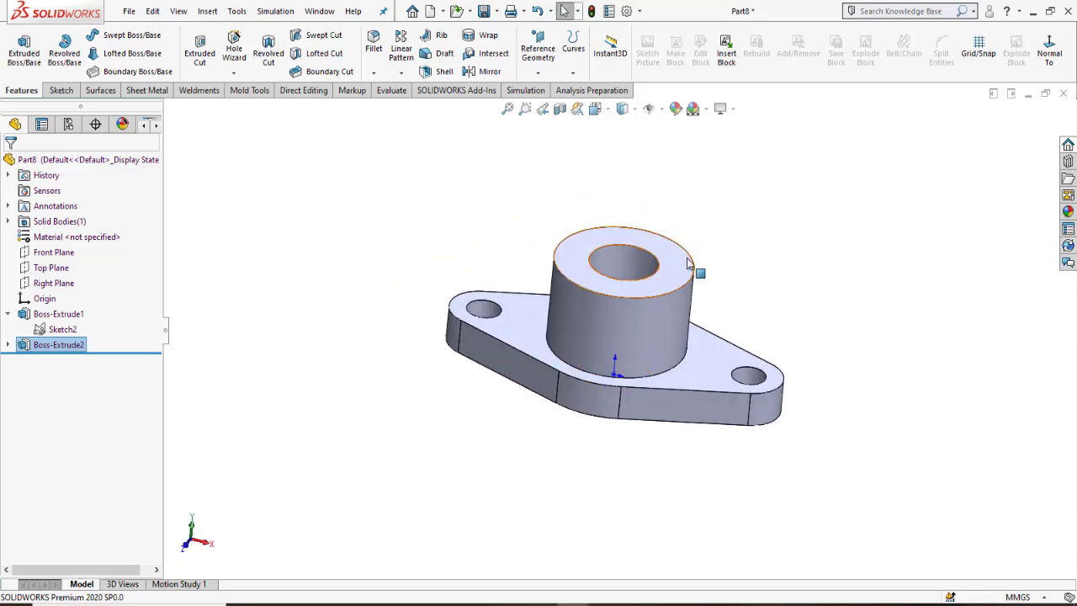
pyautogui.scroll(2, 689, 263)
pyautogui.scroll(-2, 715, 252)
pyautogui.moveTo(692, 277); pyautogui.dragTo(694, 255, button='middle')
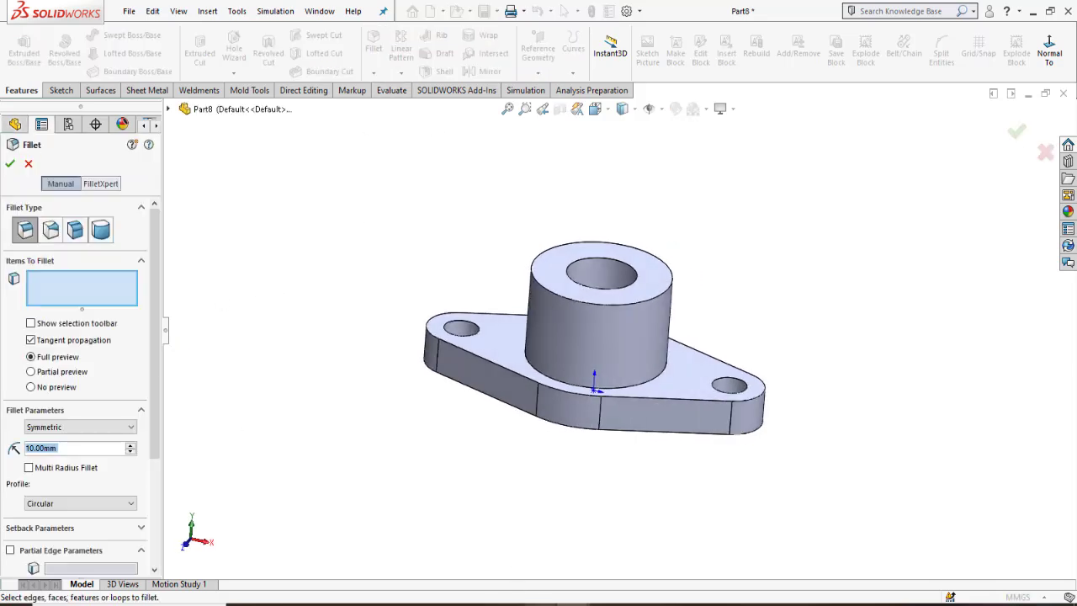
pyautogui.moveTo(539, 556)
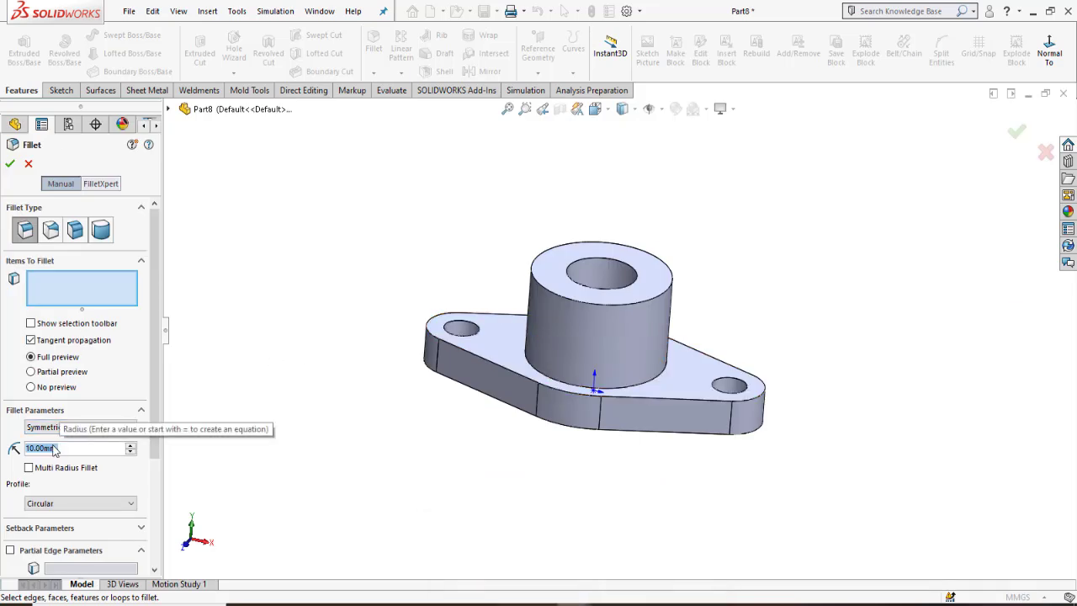
pyautogui.write('1')
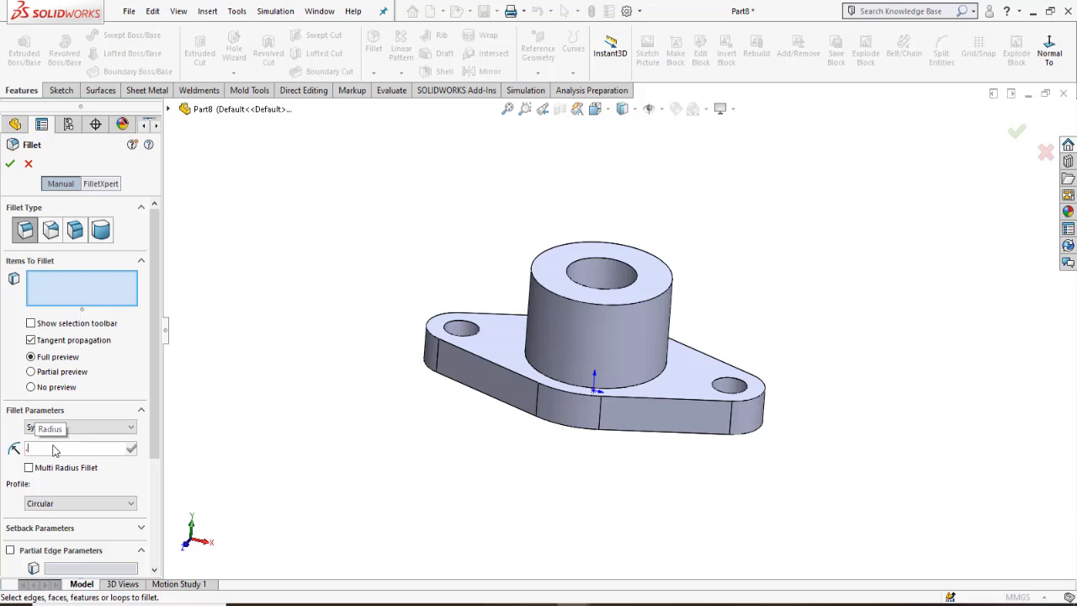
pyautogui.write('40')
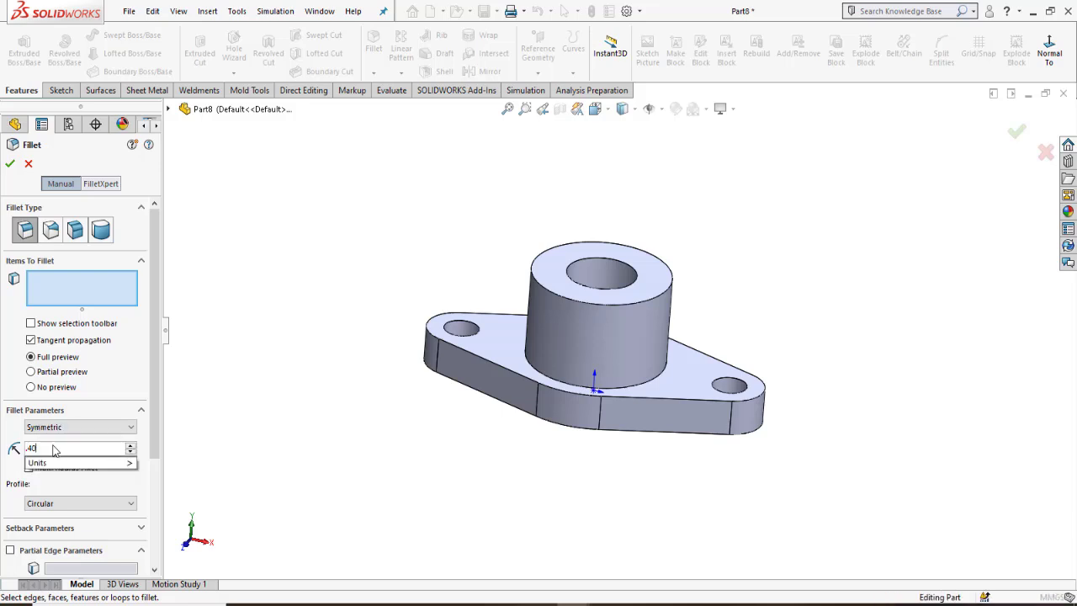
pyautogui.press('Return')
pyautogui.click(488, 340)
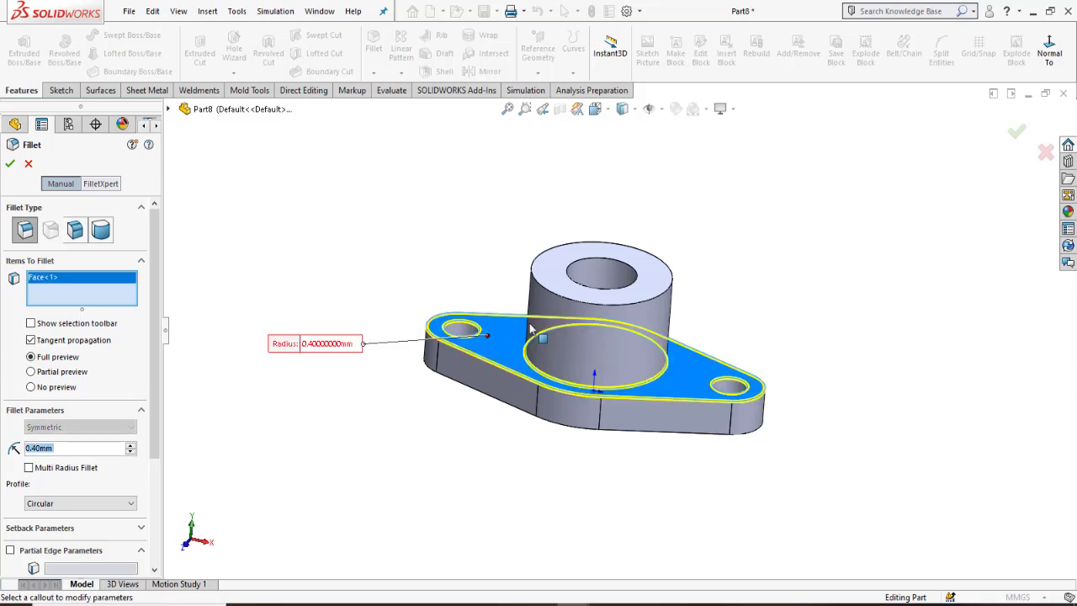
pyautogui.click(533, 291)
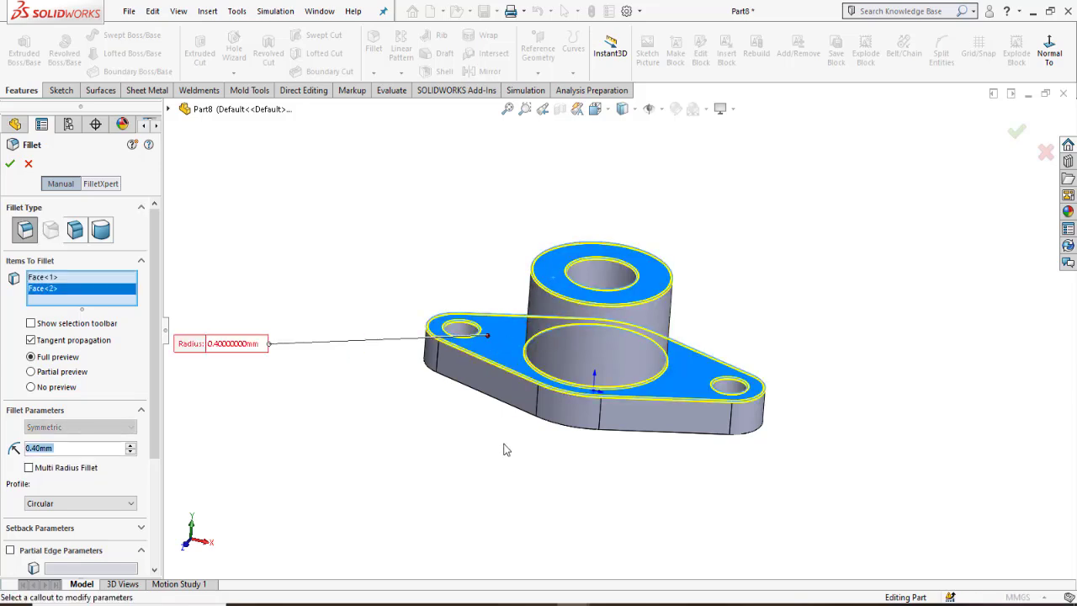
pyautogui.moveTo(502, 447); pyautogui.dragTo(511, 250, button='middle')
pyautogui.click(517, 396)
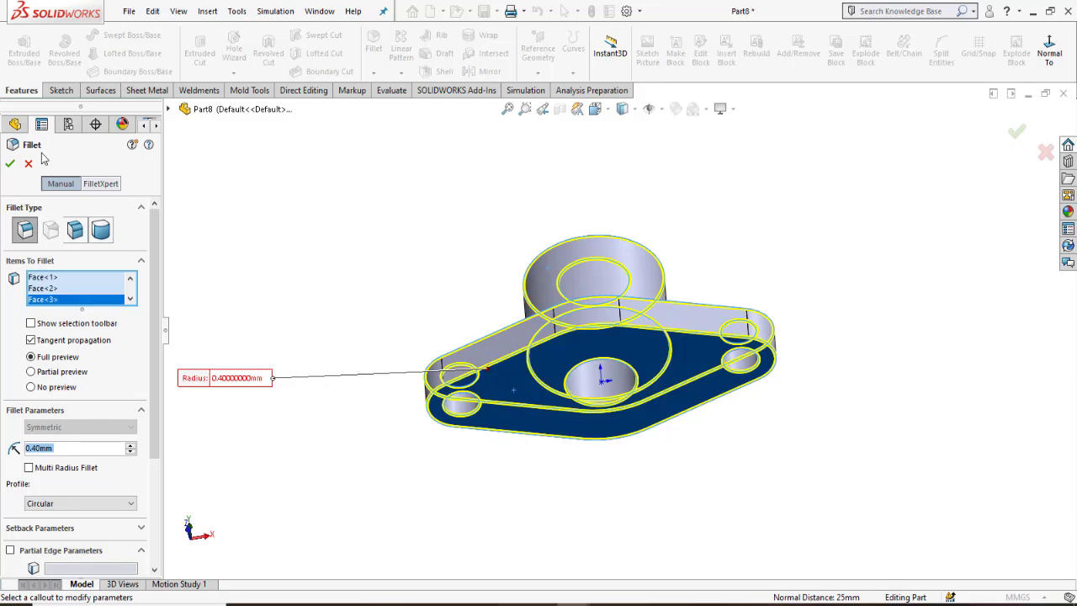
pyautogui.click(11, 163)
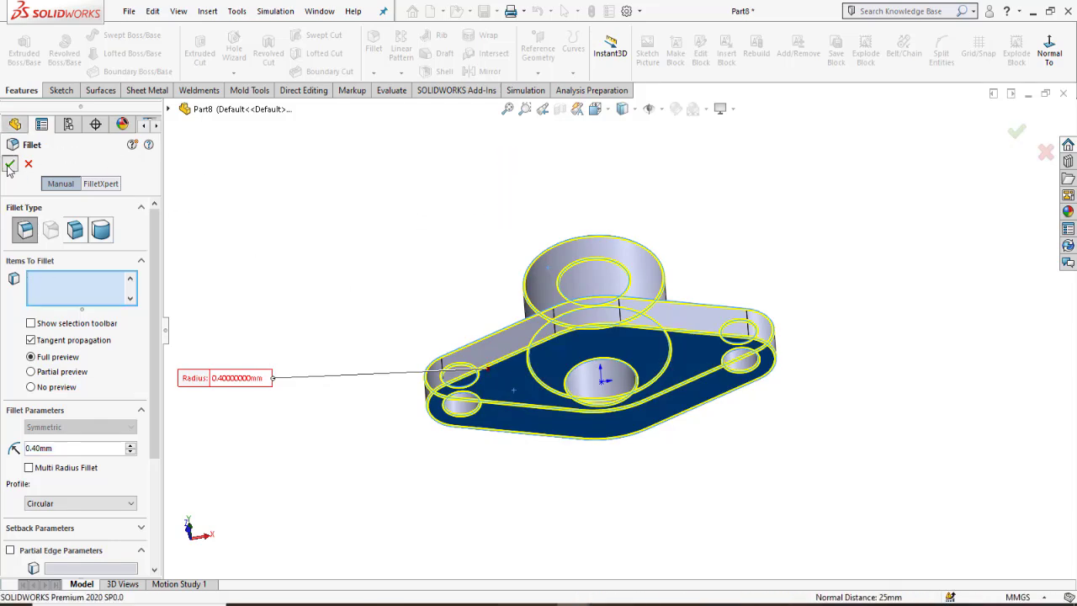
# Examine the filleted edges of the boss, flange and holes from above and from the side.
pyautogui.scroll(2, 581, 252)
pyautogui.moveTo(645, 216); pyautogui.dragTo(645, 368, button='middle')
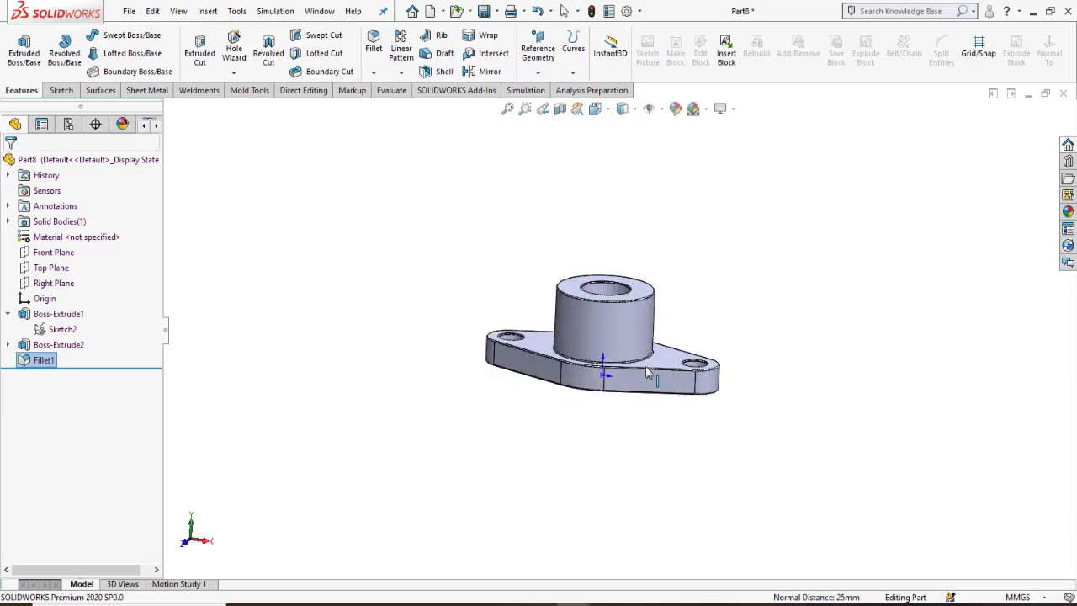
pyautogui.scroll(-3, 676, 321)
pyautogui.scroll(2, 676, 321)
pyautogui.moveTo(657, 277); pyautogui.dragTo(613, 385, button='middle')
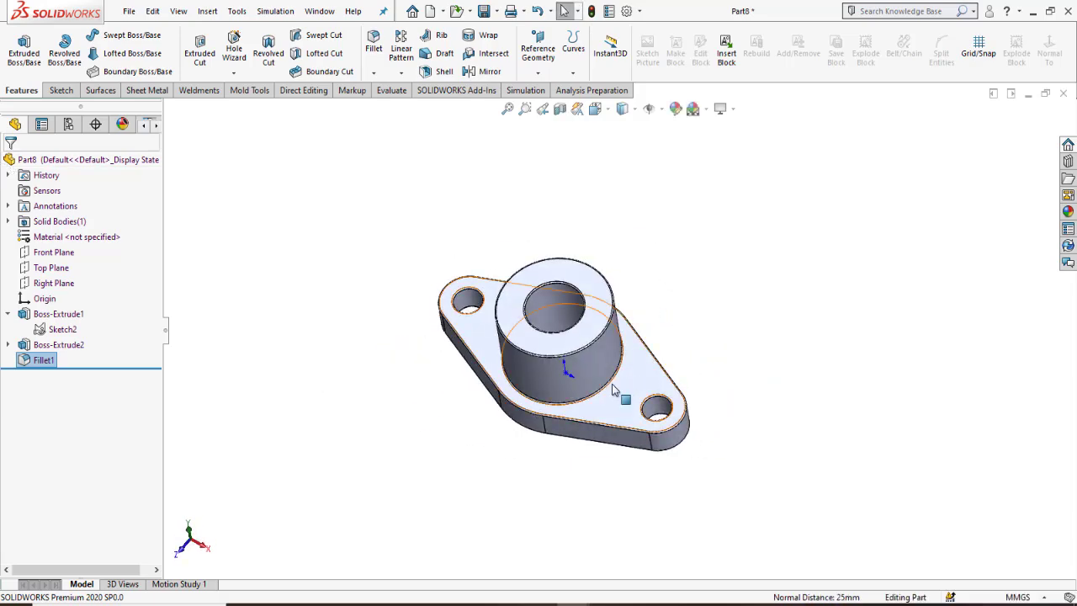
pyautogui.scroll(-3, 573, 338)
pyautogui.moveTo(573, 337); pyautogui.dragTo(586, 272, button='middle')
pyautogui.scroll(2, 416, 305)
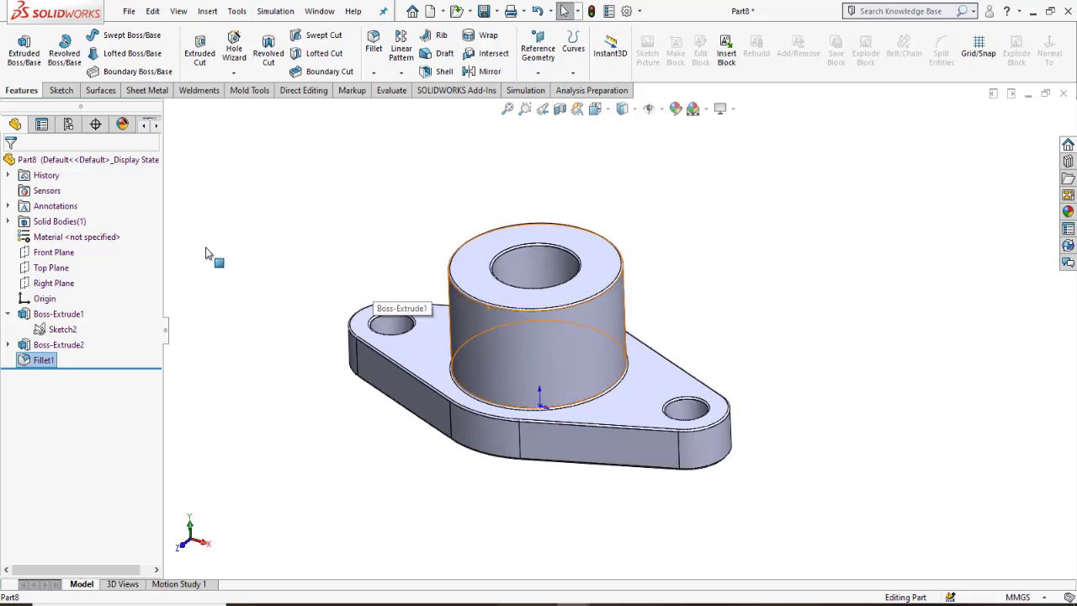
# Assign the material AISI 1010 Steel, hot rolled bar to the part and close the material library.
pyautogui.rightClick(48, 244)
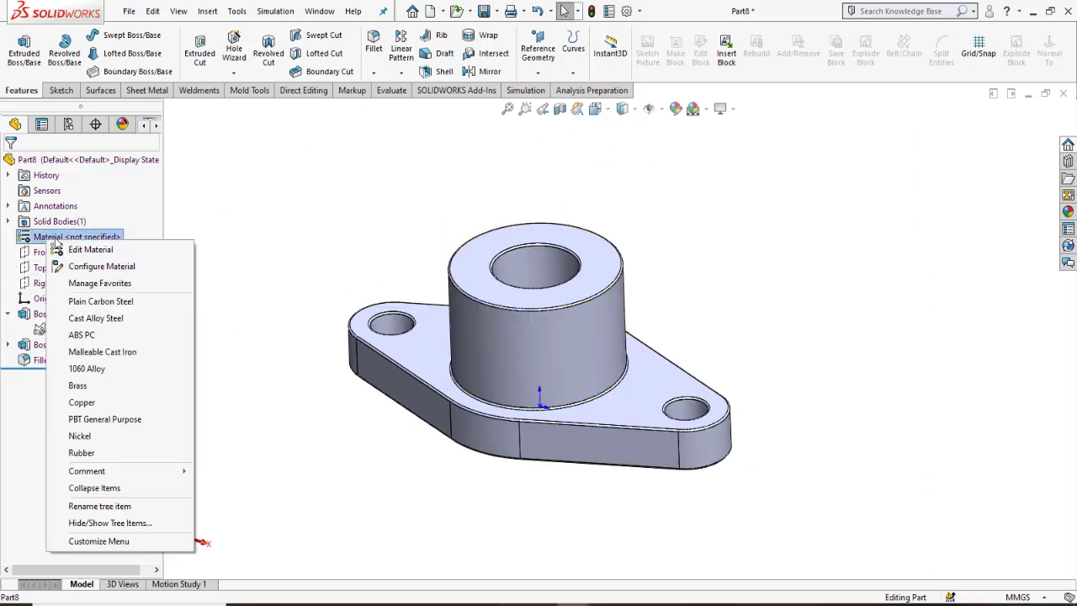
pyautogui.click(50, 239)
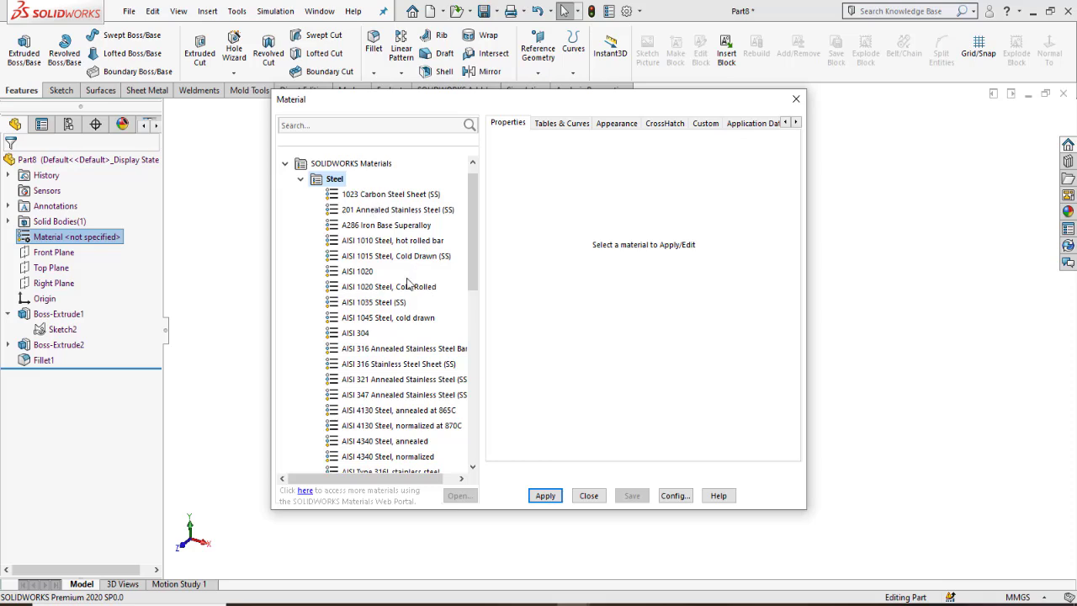
pyautogui.click(370, 243)
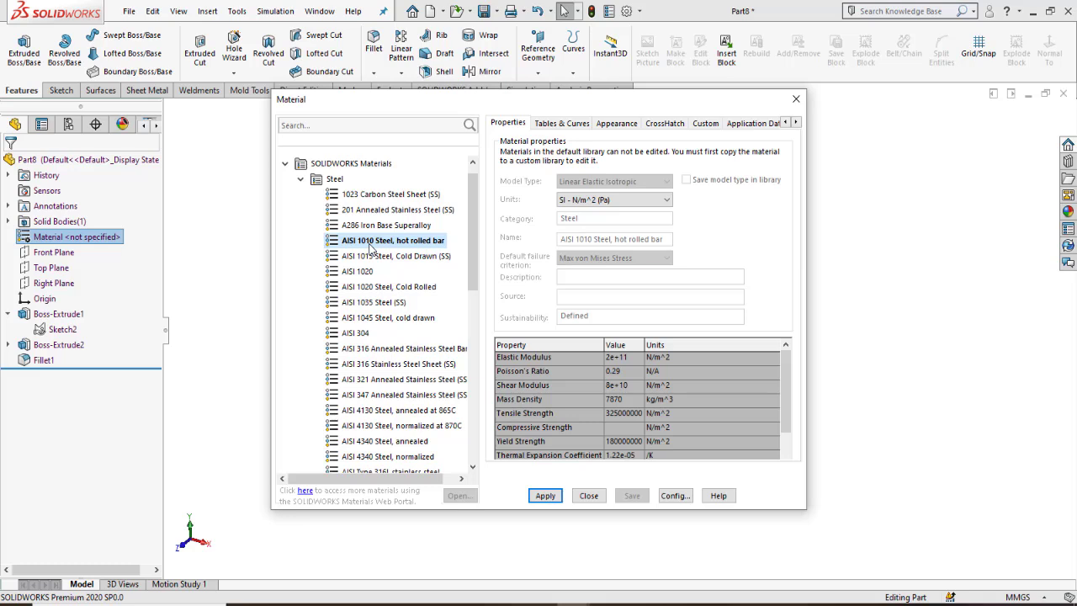
pyautogui.click(542, 497)
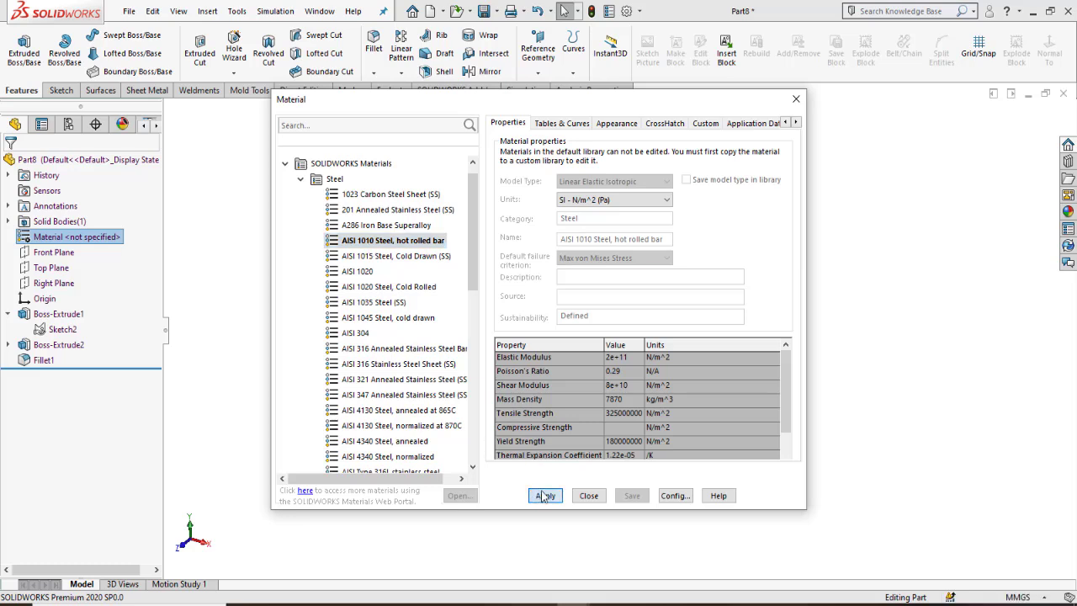
pyautogui.click(879, 334)
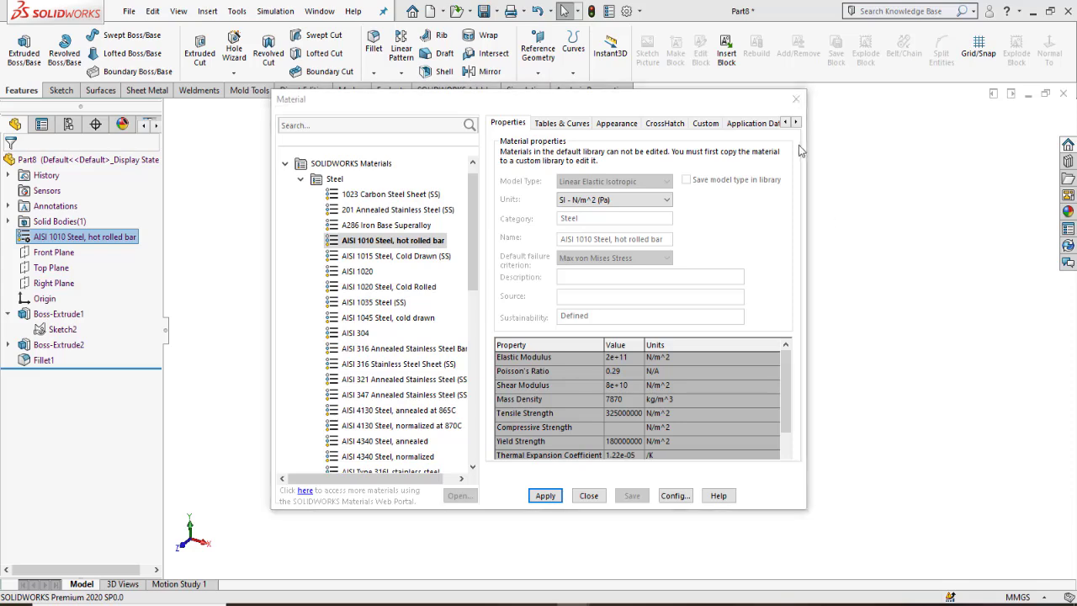
pyautogui.press('Tab')
pyautogui.press('Return')
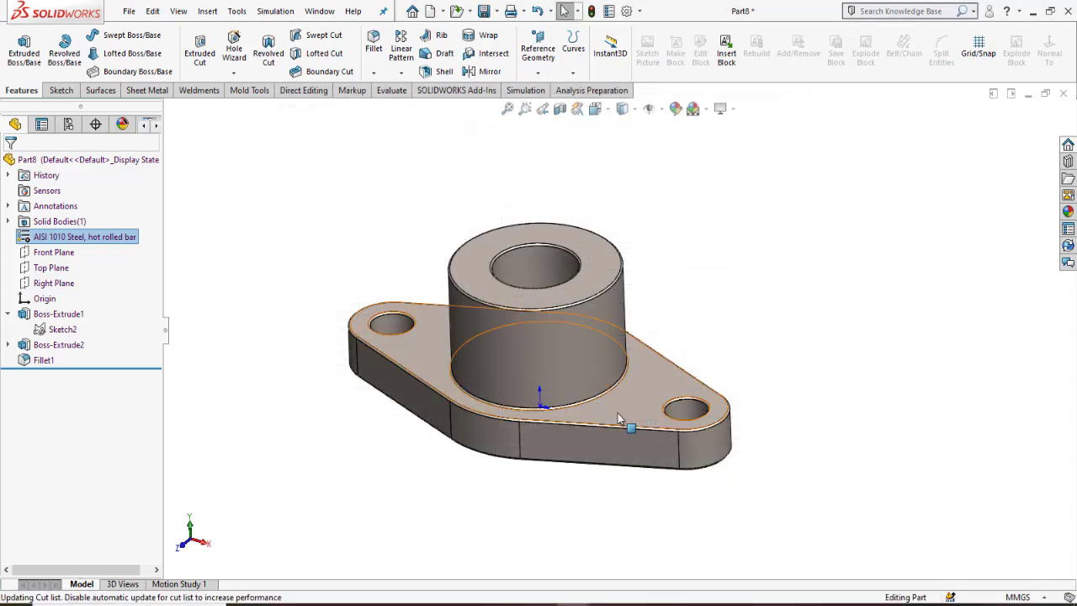
# Inspect the finished steel part's boss, flange and lug holes from several angles and distances.
pyautogui.scroll(2, 573, 396)
pyautogui.scroll(5, 510, 290)
pyautogui.scroll(-3, 608, 423)
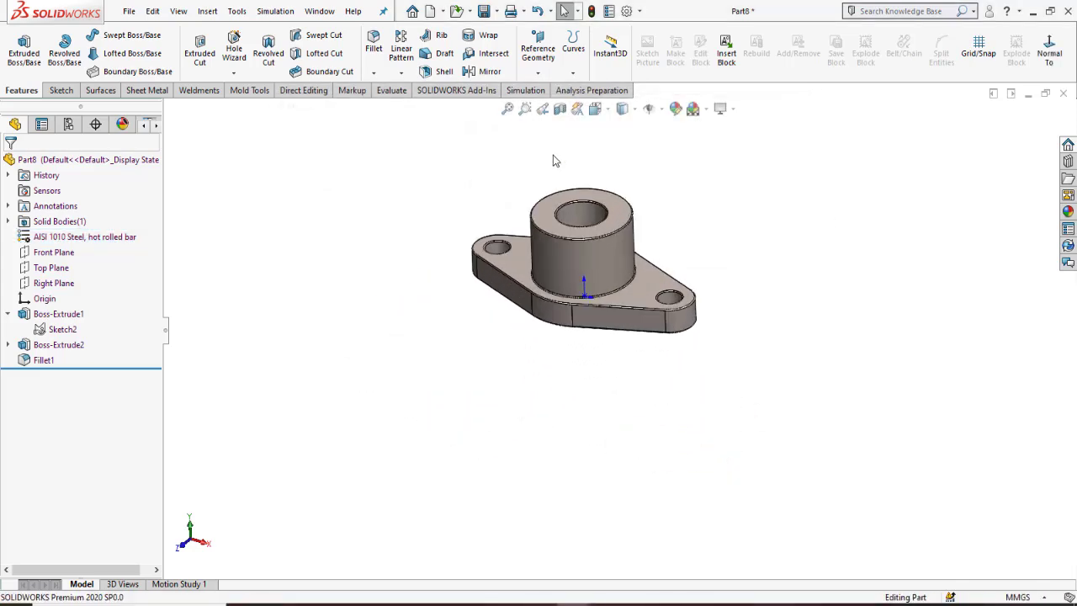
pyautogui.scroll(4, 553, 155)
pyautogui.moveTo(613, 212); pyautogui.dragTo(632, 185, button='middle')
pyautogui.scroll(-4, 592, 228)
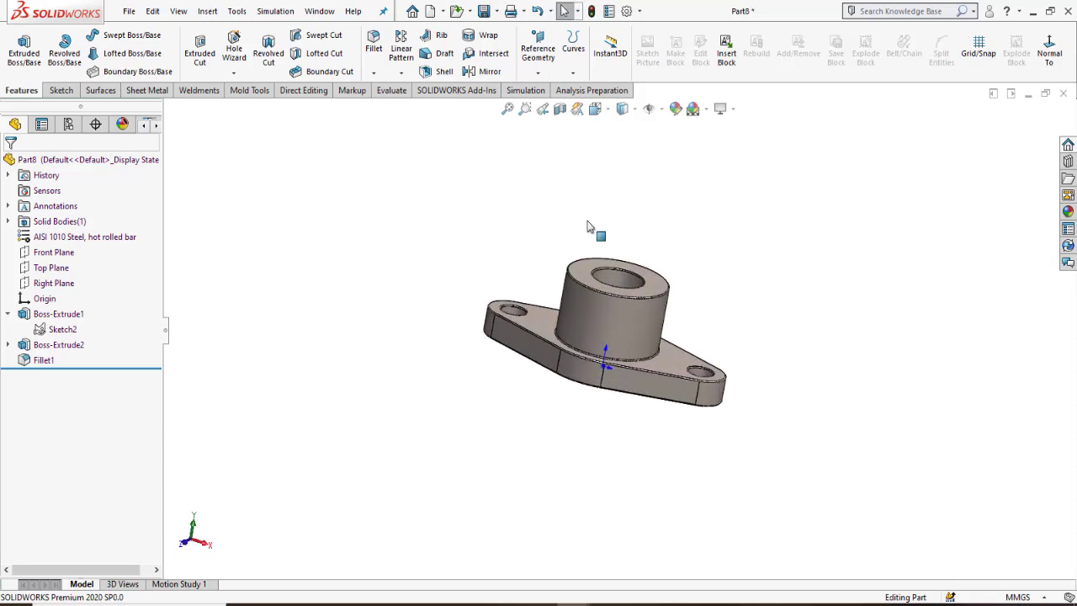
pyautogui.moveTo(639, 284); pyautogui.dragTo(629, 333, button='middle')
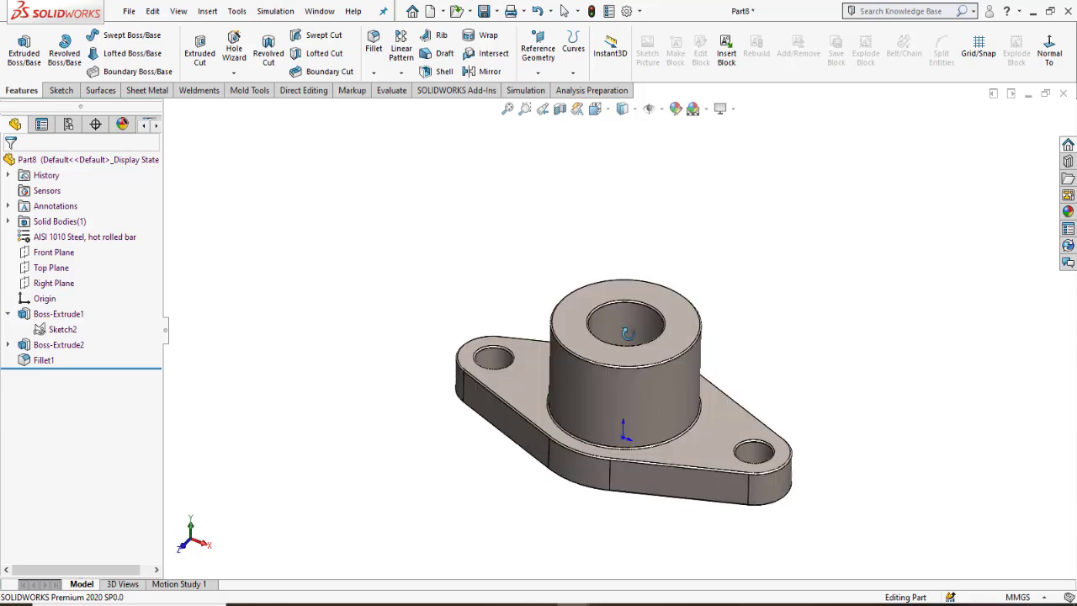
pyautogui.scroll(-2, 613, 434)
pyautogui.scroll(3, 724, 415)
pyautogui.scroll(-3, 723, 415)
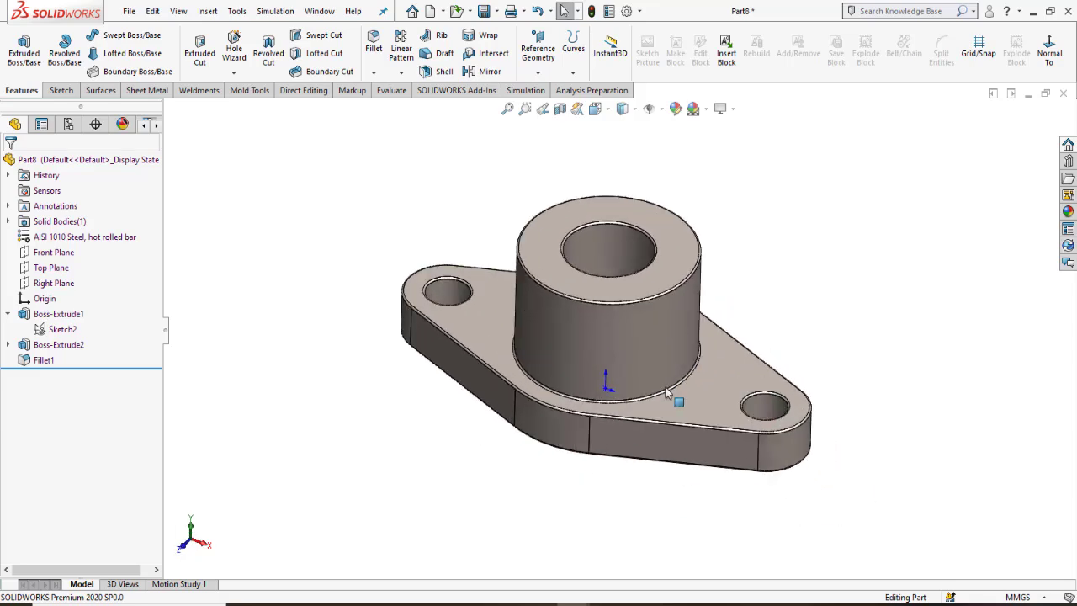
pyautogui.scroll(-2, 748, 323)
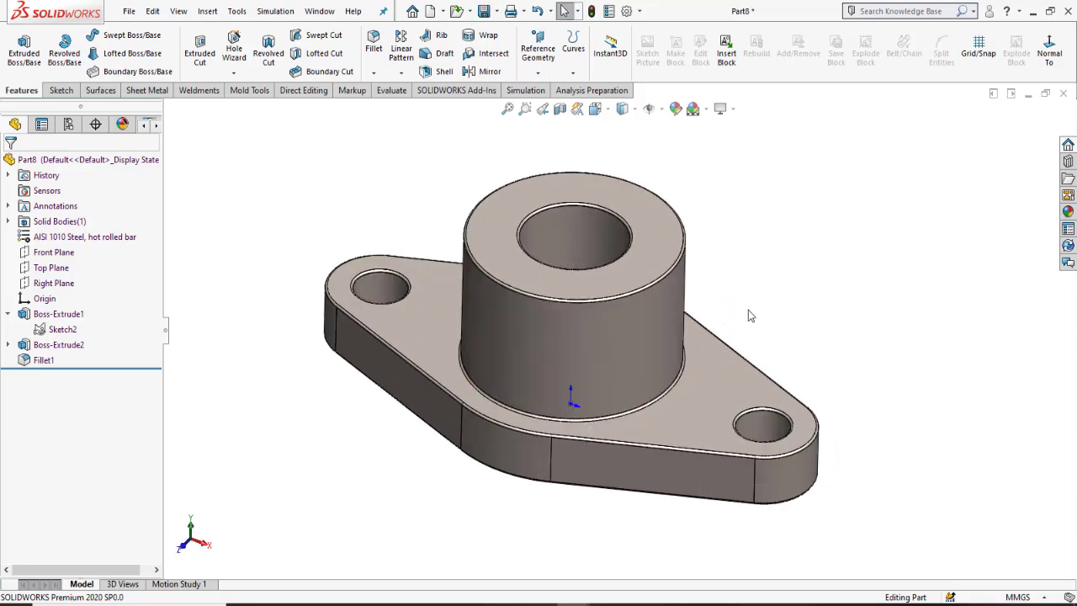
pyautogui.moveTo(735, 335)
pyautogui.mouseDown(button='middle')
pyautogui.moveTo(714, 240)
pyautogui.moveTo(752, 305)
pyautogui.moveTo(736, 315)
pyautogui.mouseUp(button='middle')
pyautogui.scroll(3, 736, 315)
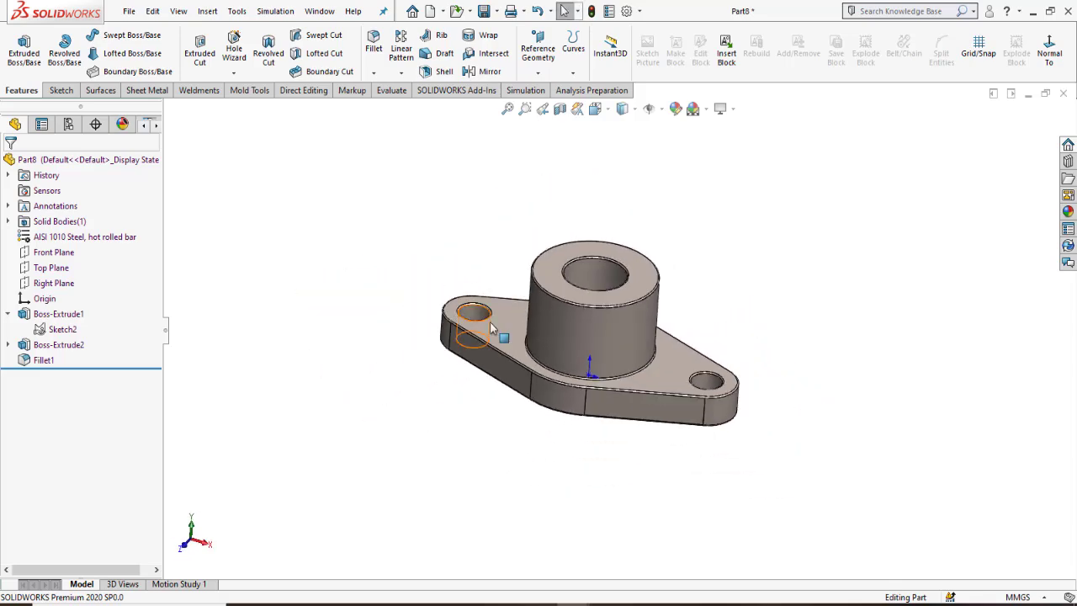